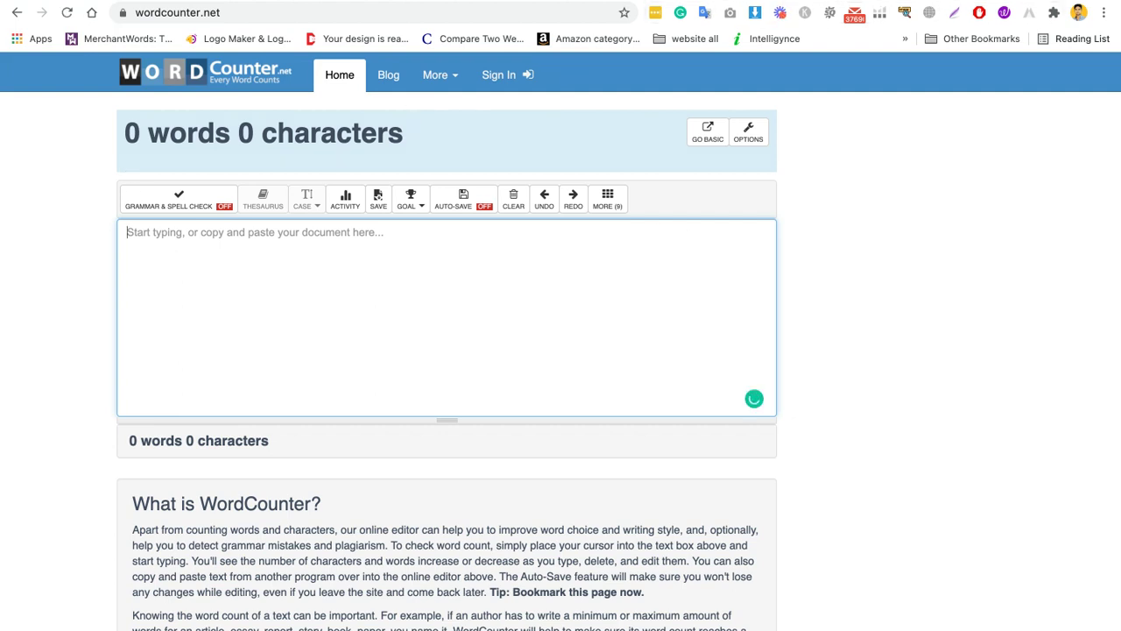
Leave the empty WordCounter editor (0 words, 0 characters) and move to the Google Docs document
{"action": "key", "text": "ctrl+Tab"}
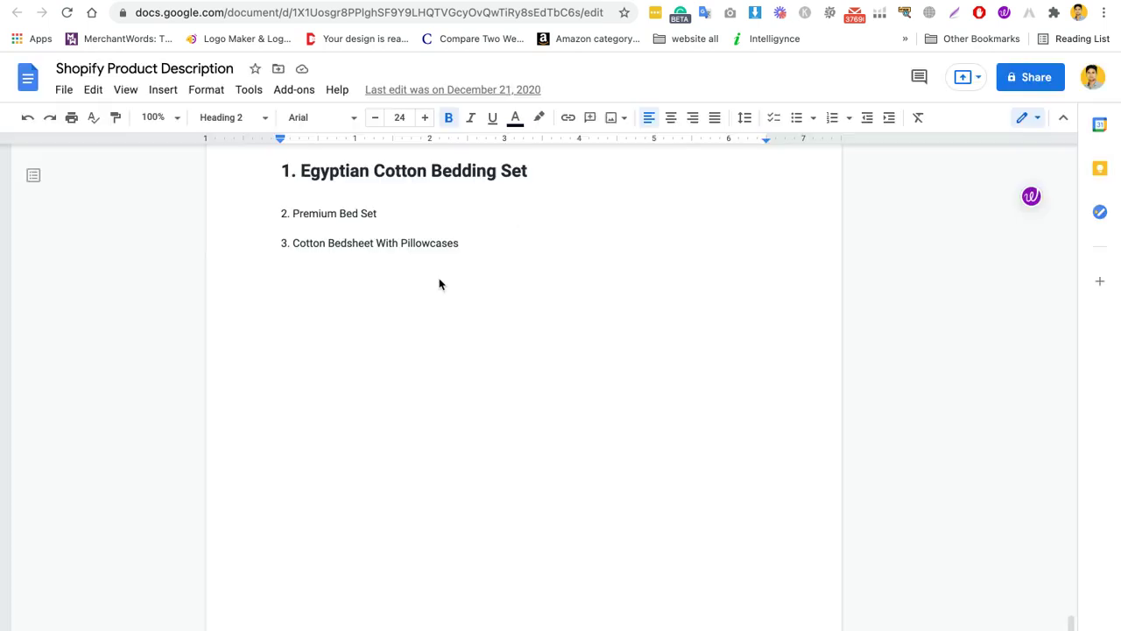
Select the five audience bullet questions in the Google Doc and return to the WordCounter tab
{"action": "scroll", "coordinate": [443, 280], "scroll_direction": "up", "scroll_amount": 8}
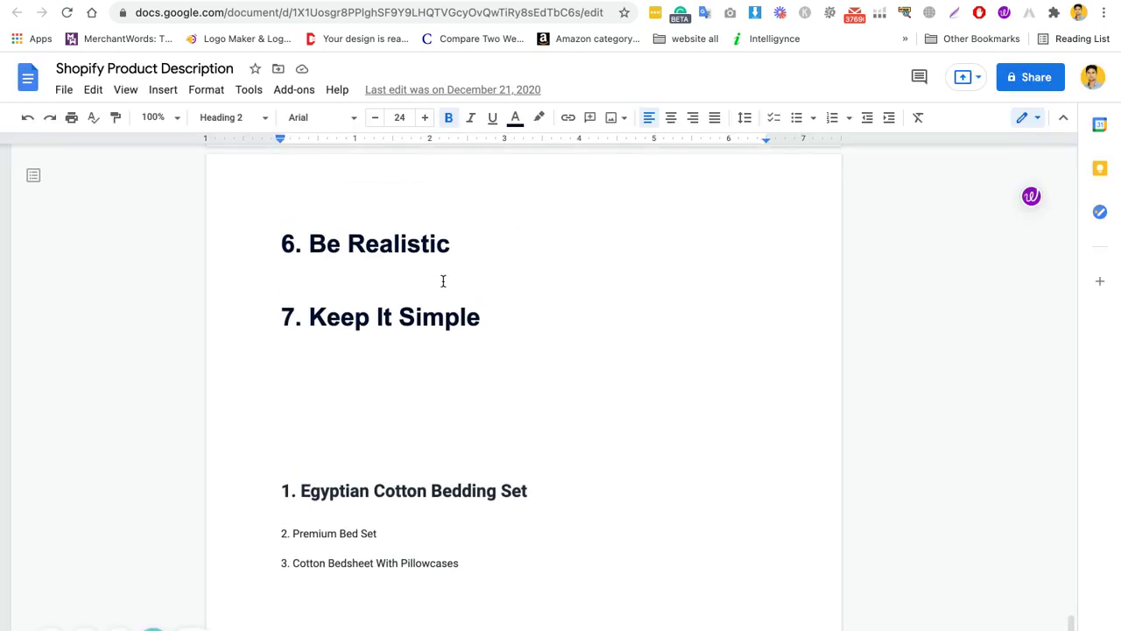
{"action": "scroll", "coordinate": [443, 280], "scroll_direction": "up", "scroll_amount": 7}
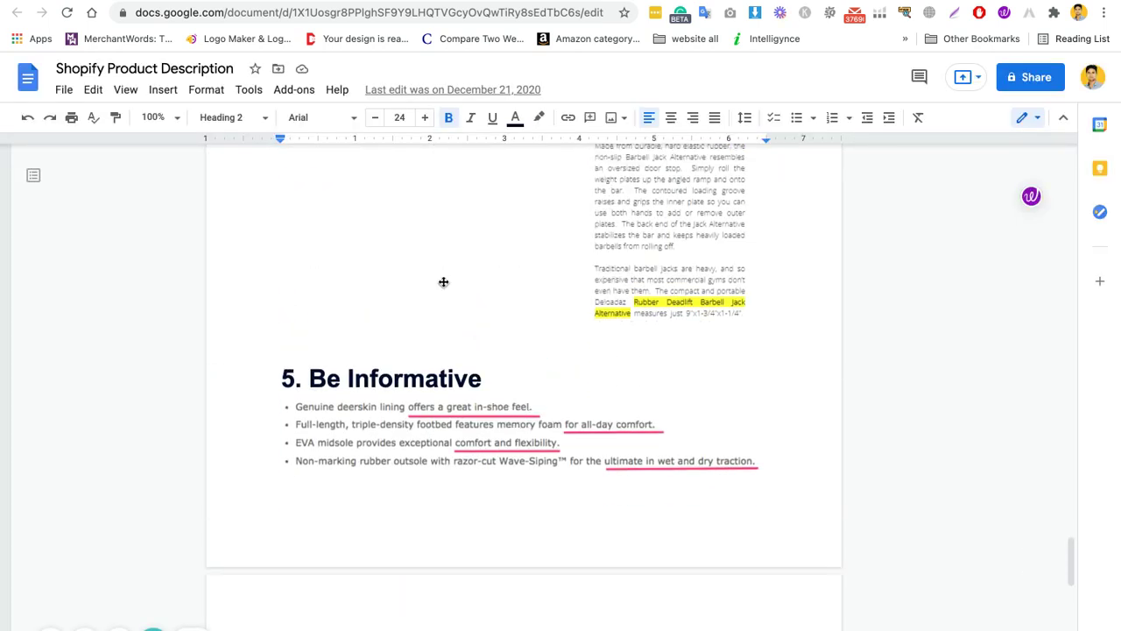
{"action": "scroll", "coordinate": [487, 256], "scroll_direction": "up", "scroll_amount": 6}
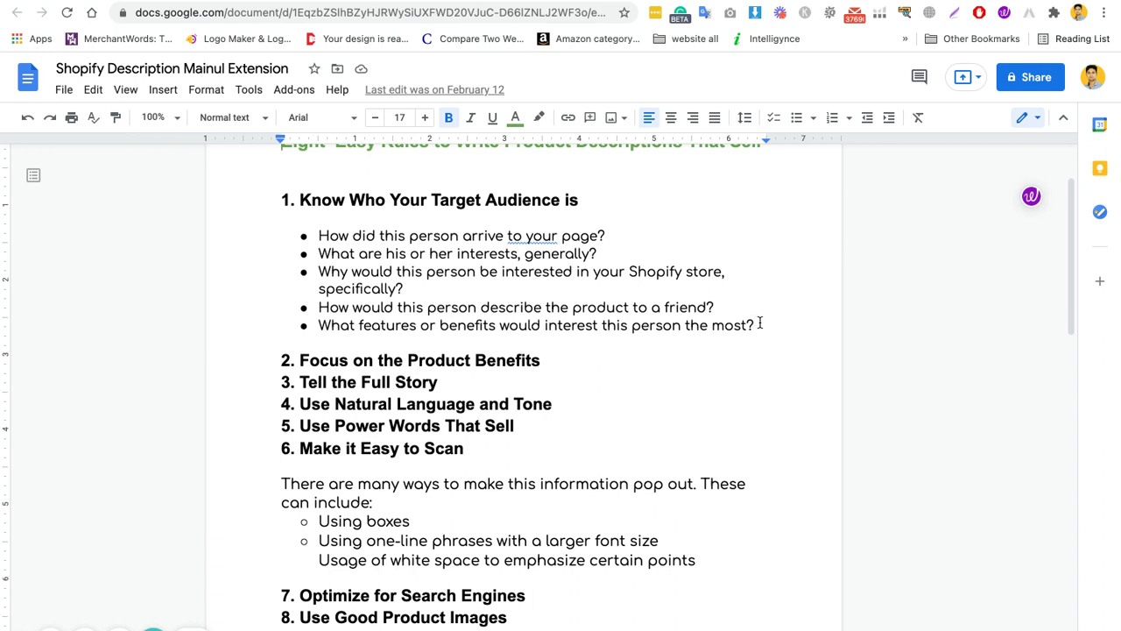
{"action": "left_click_drag", "start_coordinate": [757, 325], "coordinate": [315, 235]}
{"action": "key", "text": "super+c"}
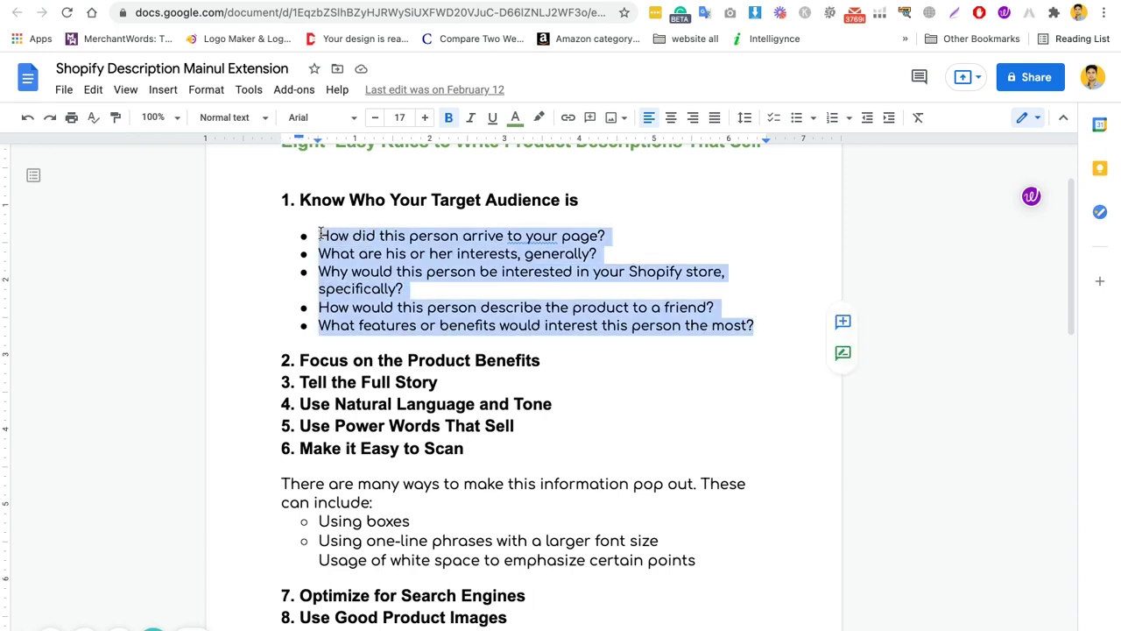
{"action": "scroll", "coordinate": [341, 247], "scroll_direction": "down", "scroll_amount": 1}
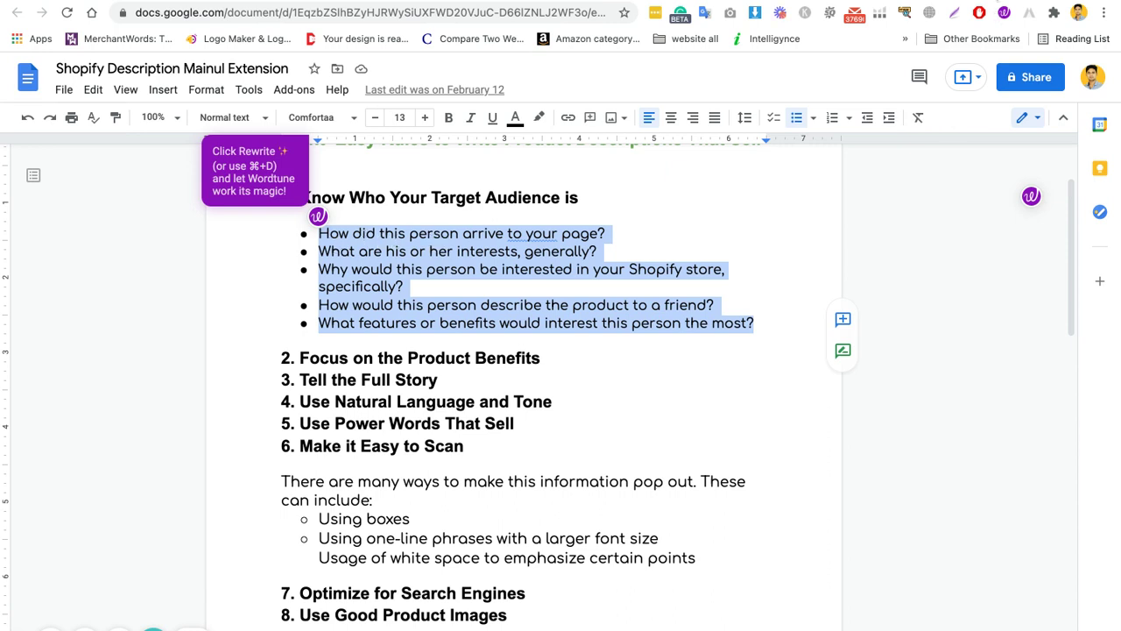
{"action": "left_click", "coordinate": [997, 11]}
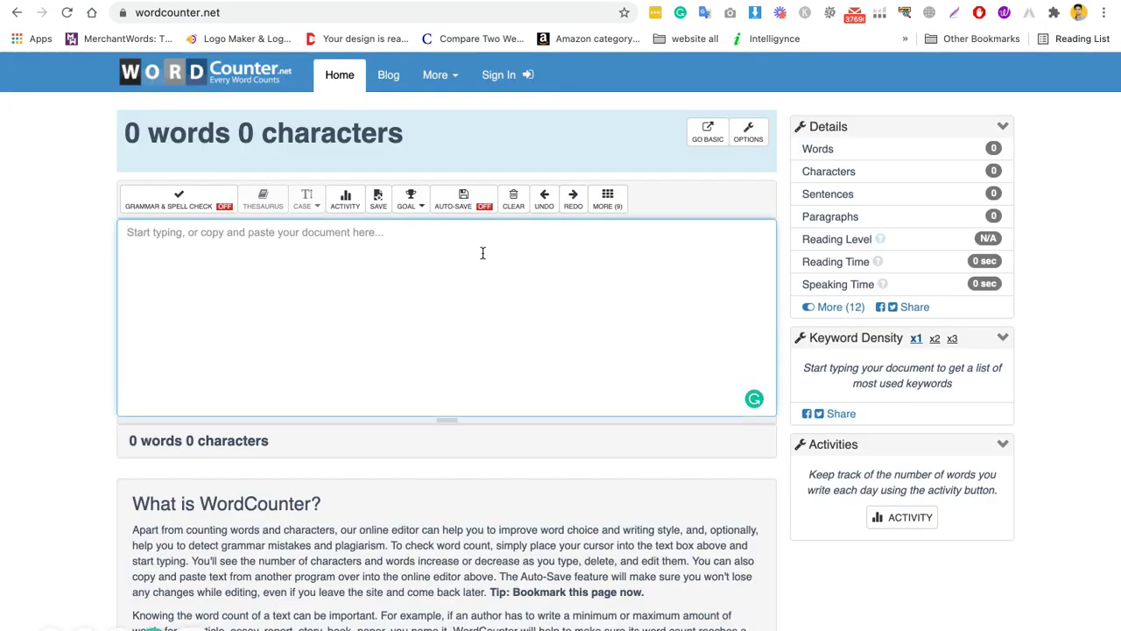
Paste the five questions (46 words, 270 characters), then select the first What is WordCounter? paragraph
{"action": "key", "text": "super+v"}
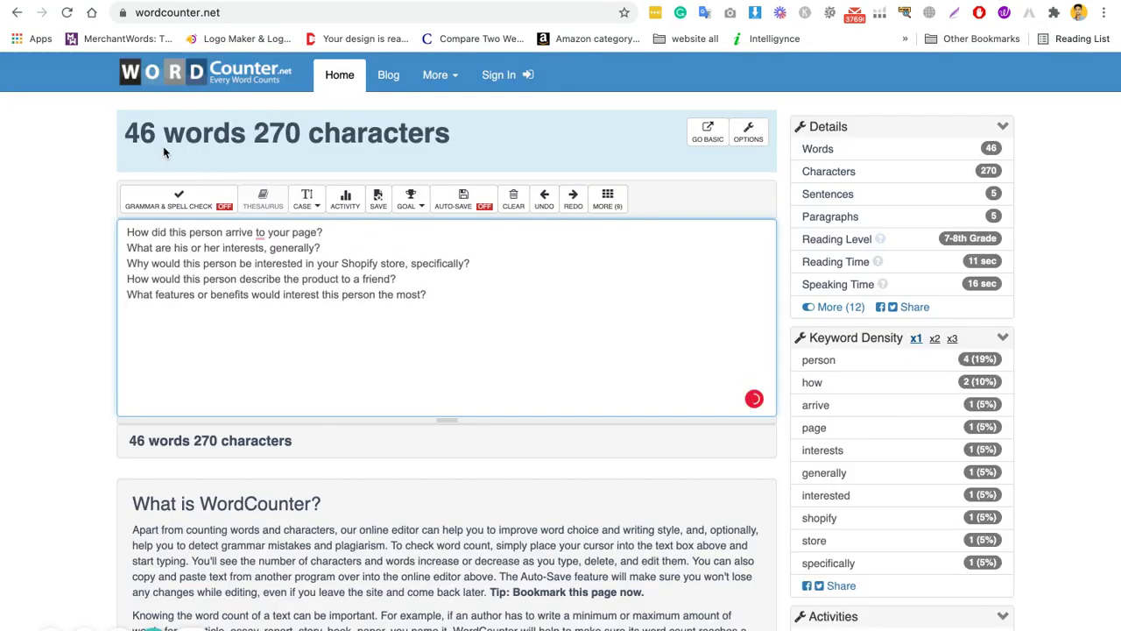
{"action": "double_click", "coordinate": [137, 135]}
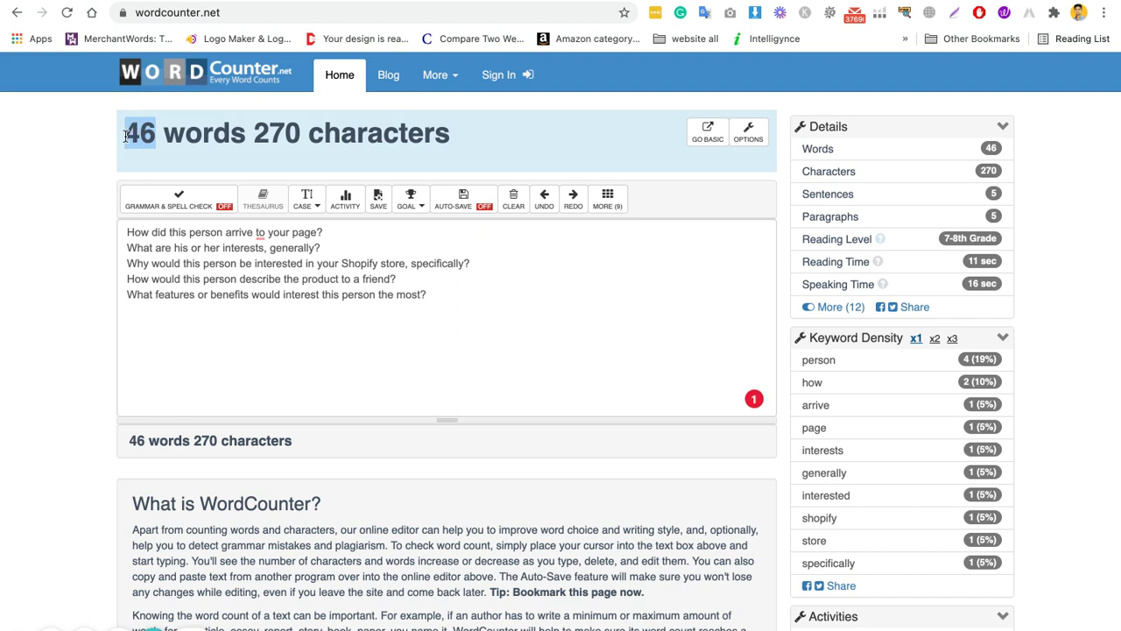
{"action": "left_click", "coordinate": [439, 273]}
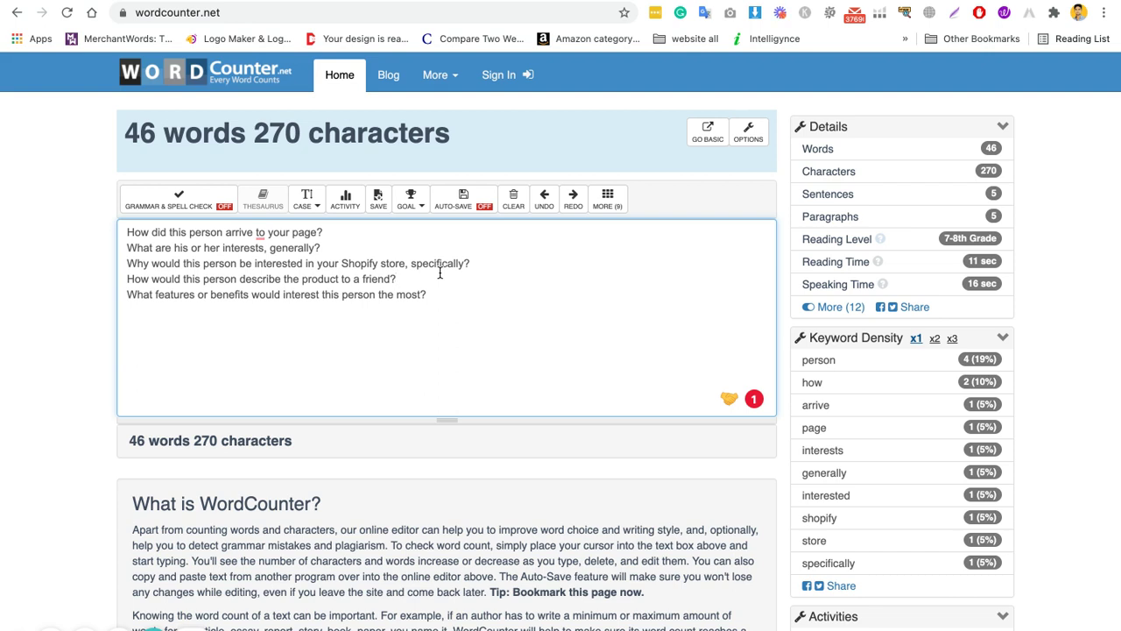
{"action": "scroll", "coordinate": [439, 273], "scroll_direction": "down", "scroll_amount": 2}
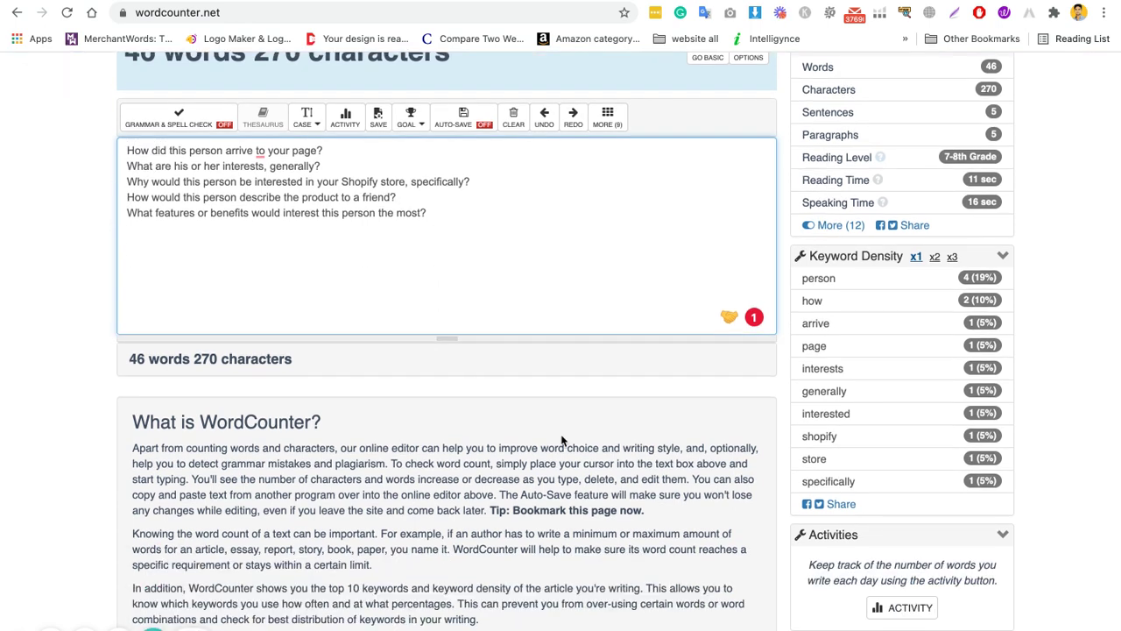
{"action": "left_click_drag", "start_coordinate": [647, 510], "coordinate": [131, 449]}
{"action": "key", "text": "super+c"}
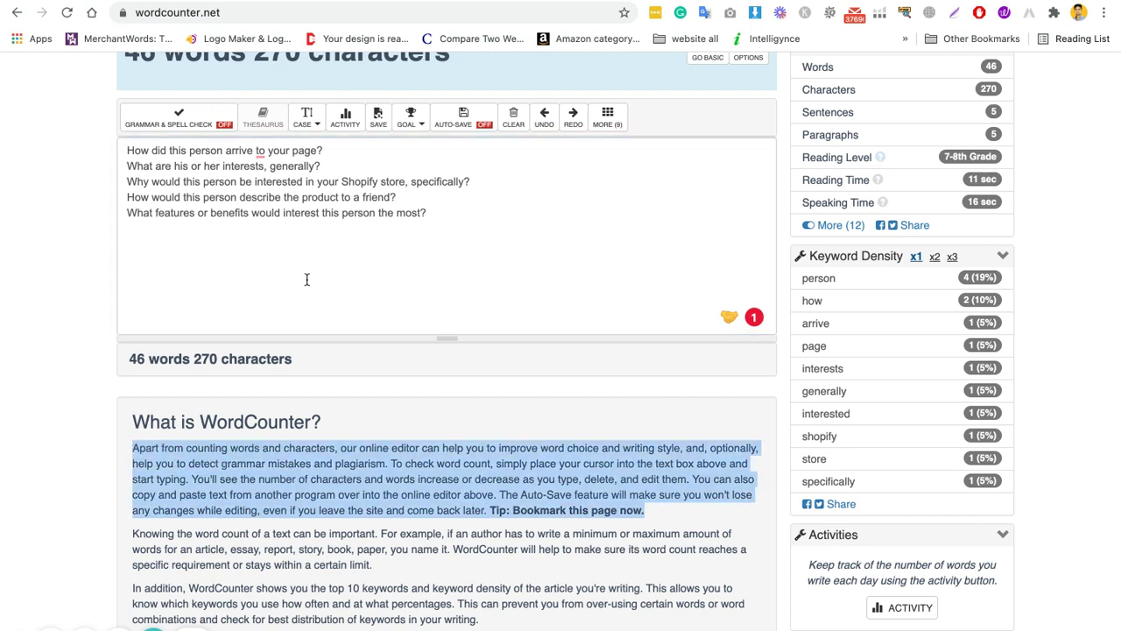
Replace the editor text with the article paragraph and split the Auto-Save sentences into their own paragraph
{"action": "left_click", "coordinate": [325, 263]}
{"action": "key", "text": "super+a"}
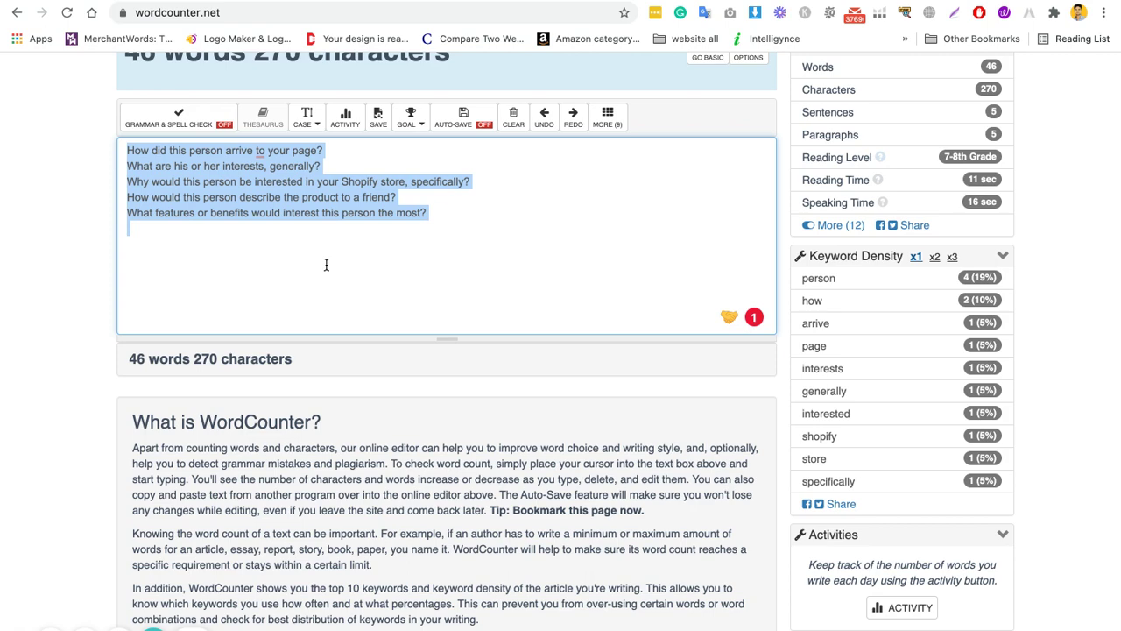
{"action": "key", "text": "super+v"}
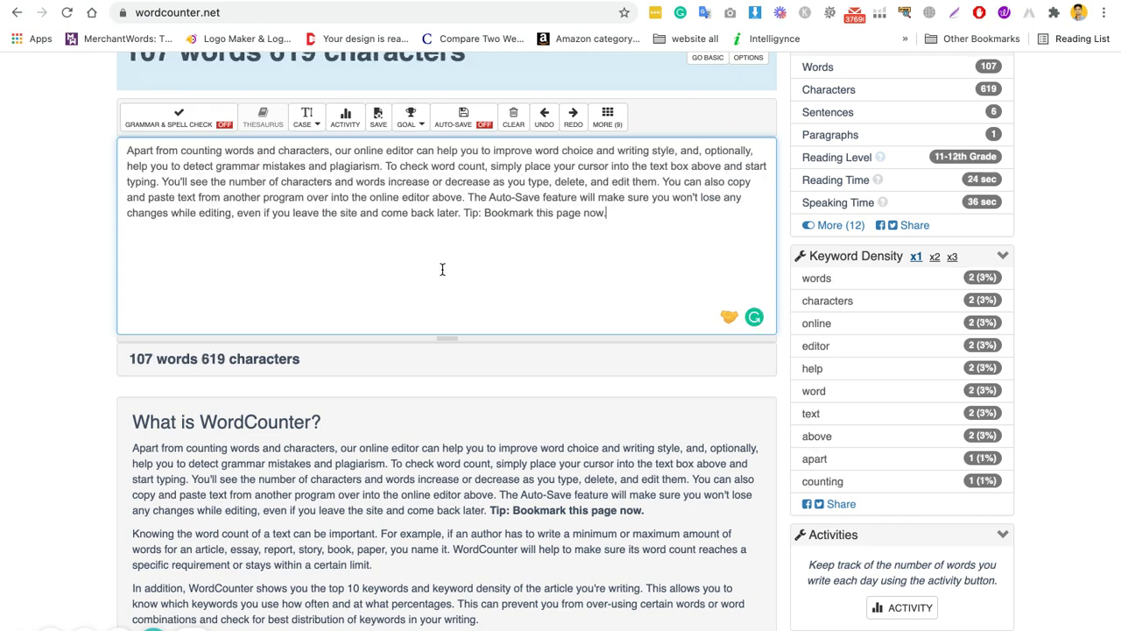
{"action": "scroll", "coordinate": [437, 267], "scroll_direction": "up", "scroll_amount": 2}
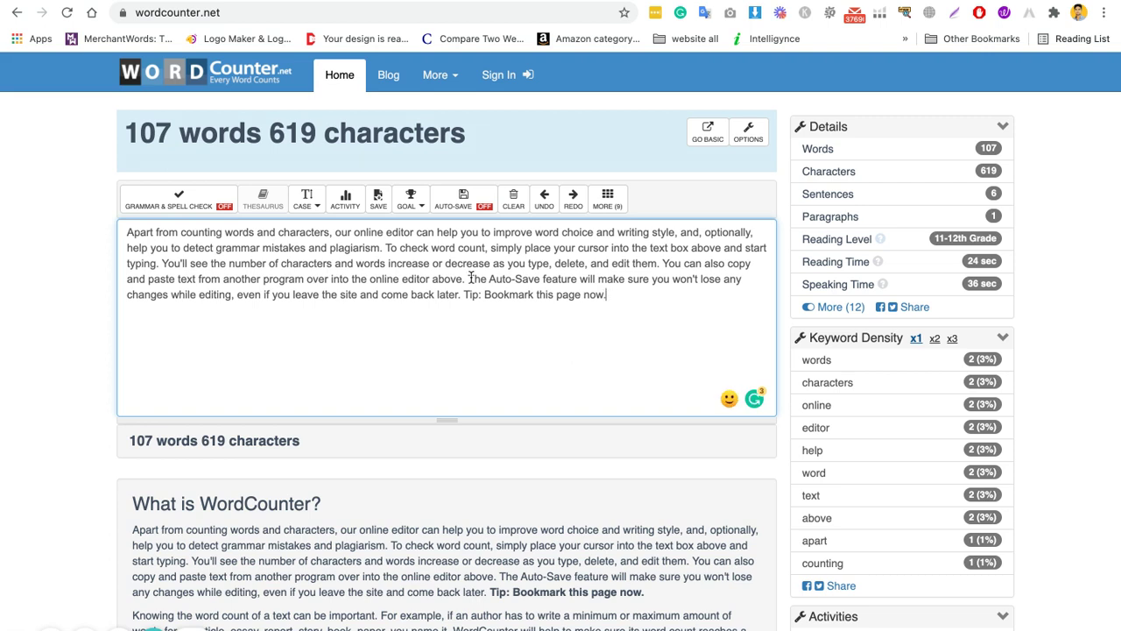
{"action": "key", "text": "Return"}
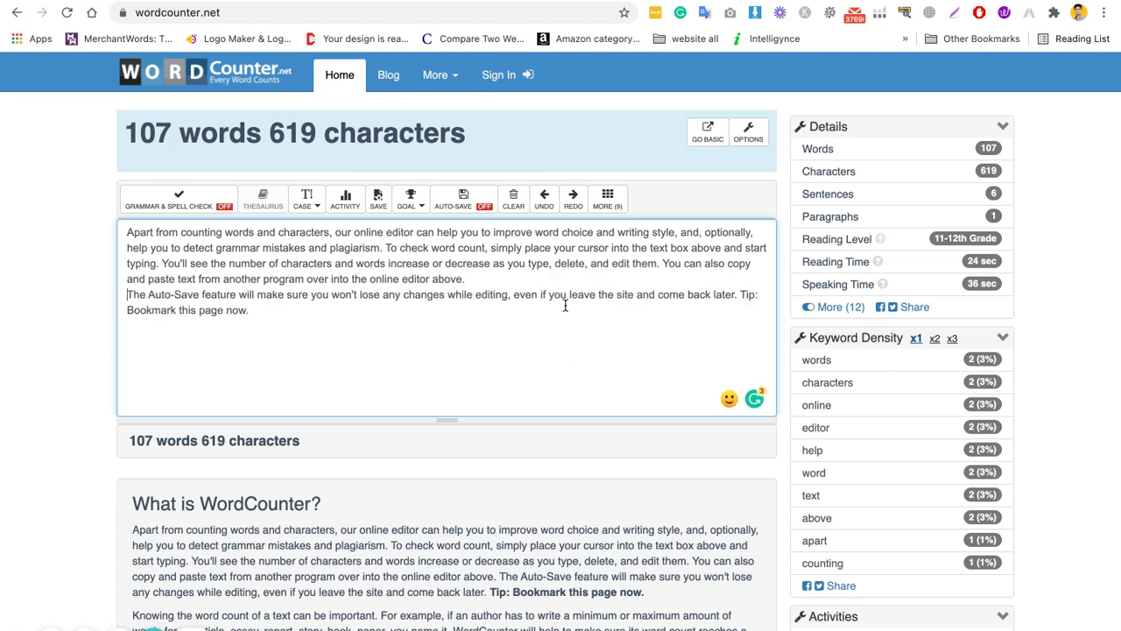
{"action": "key", "text": "Return"}
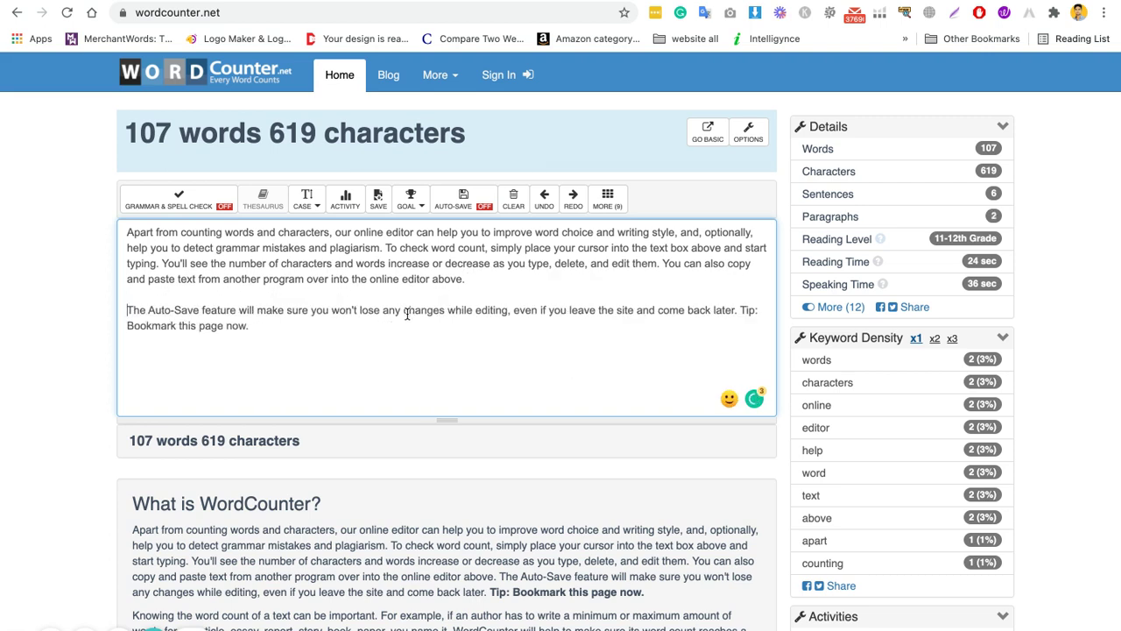
Paste the Auto-Save paragraph twice for 161 words, then select the opening paragraph (67 words, 392 characters)
{"action": "left_click_drag", "start_coordinate": [261, 327], "coordinate": [98, 314]}
{"action": "key", "text": "ctrl+c"}
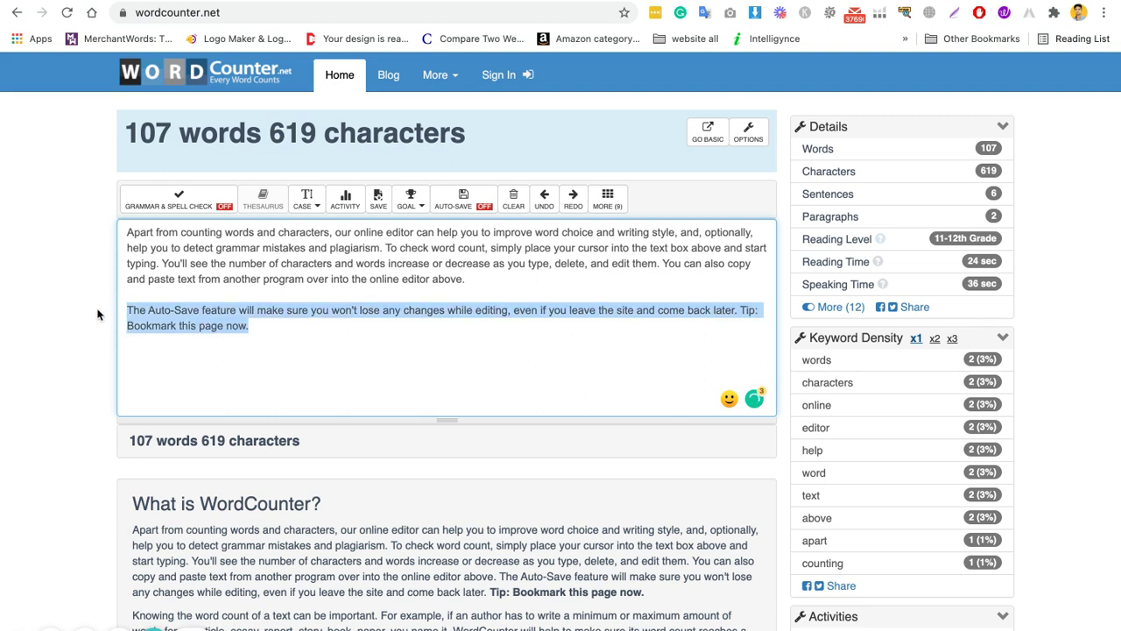
{"action": "left_click", "coordinate": [288, 326]}
{"action": "key", "text": "ctrl+v"}
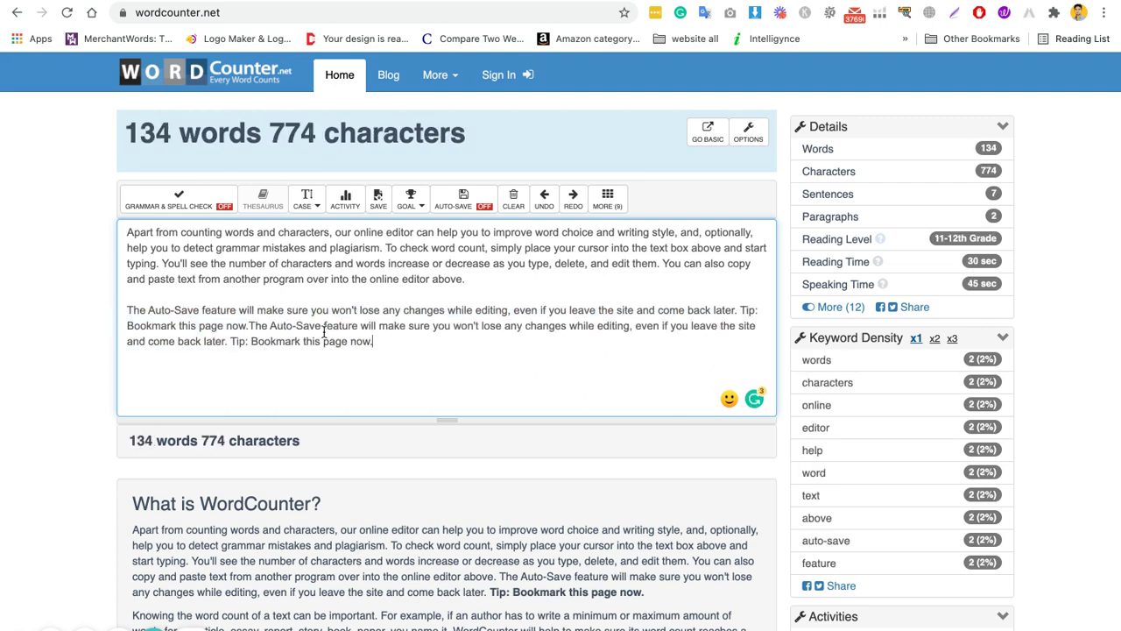
{"action": "key", "text": "ctrl+v"}
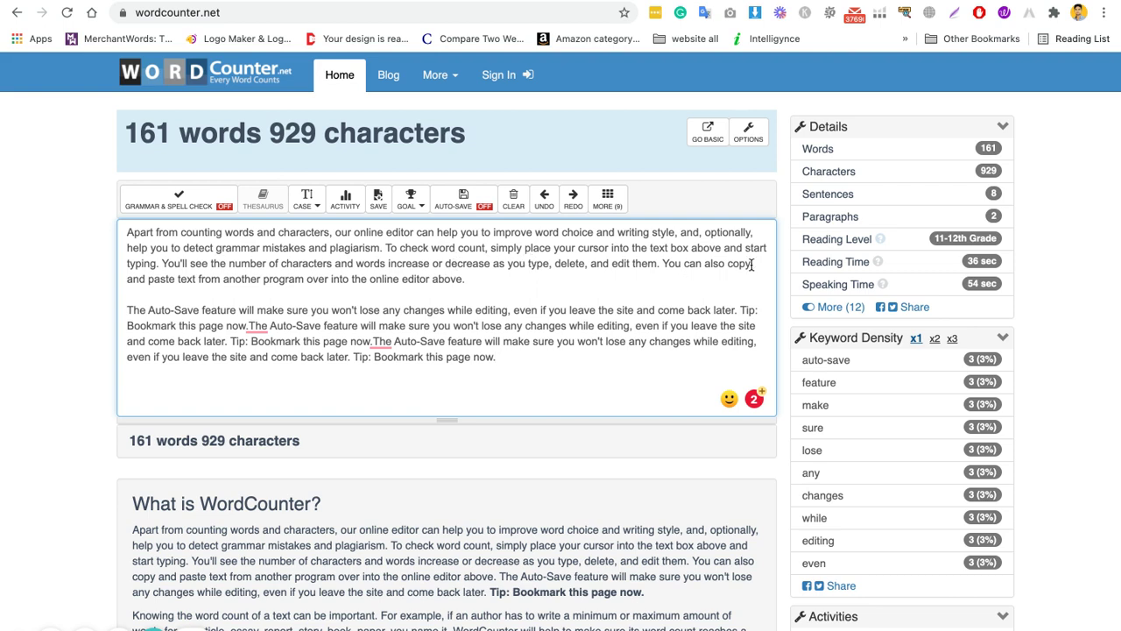
{"action": "left_click_drag", "start_coordinate": [751, 262], "coordinate": [104, 231]}
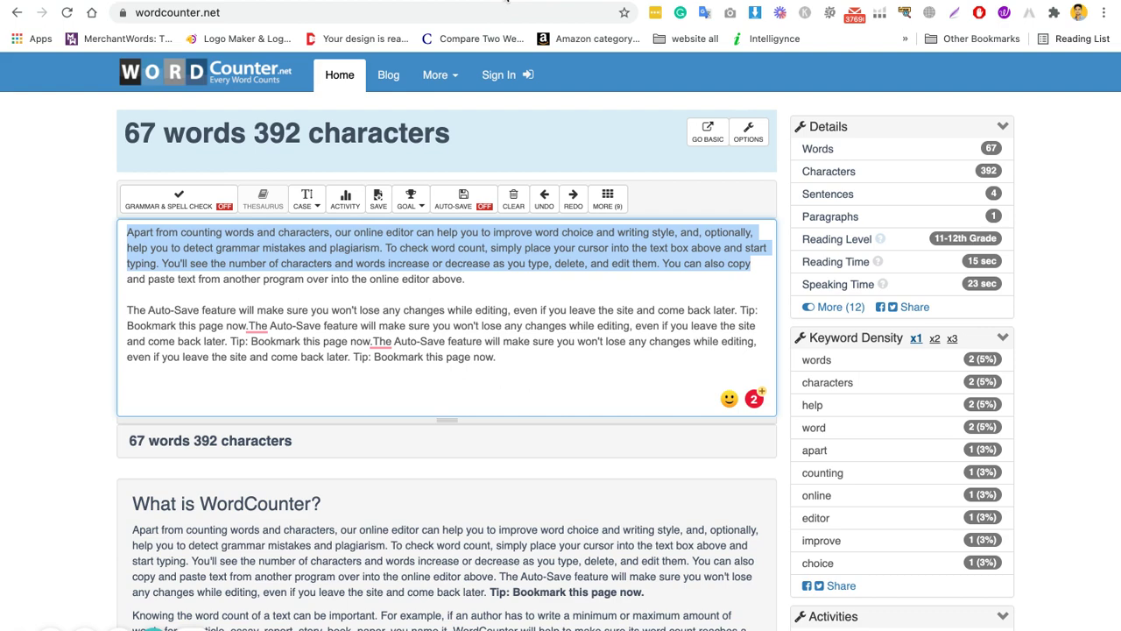
{"action": "left_click", "coordinate": [507, 0]}
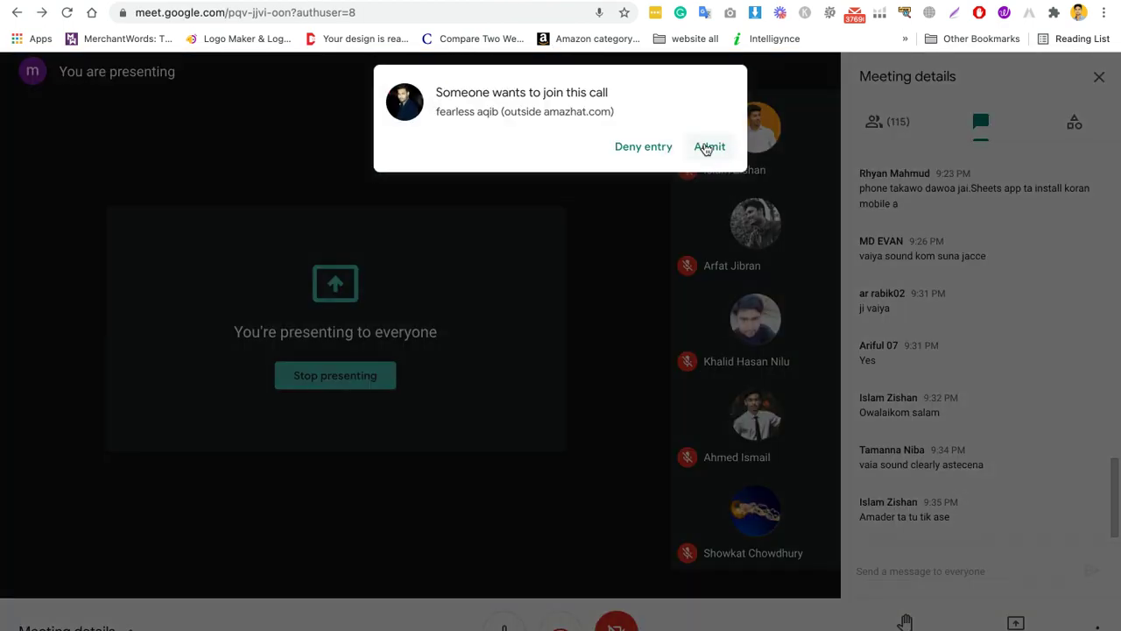
Admit the waiting participant to the Google Meet call, then go to the Fiverr inbox
{"action": "left_click", "coordinate": [708, 147]}
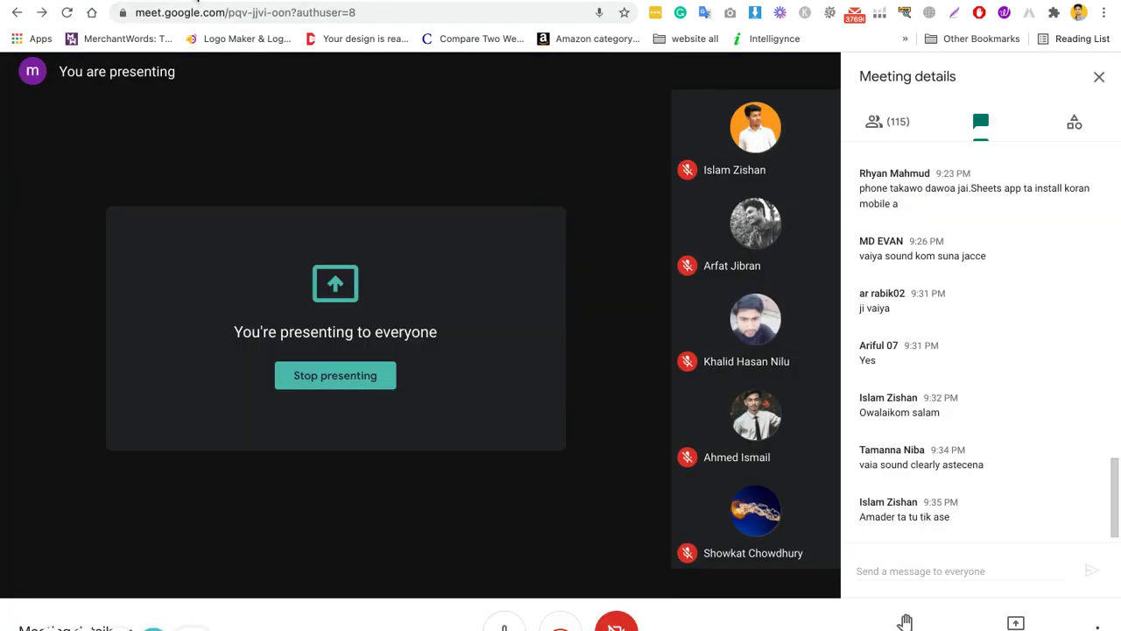
{"action": "left_click", "coordinate": [506, 0]}
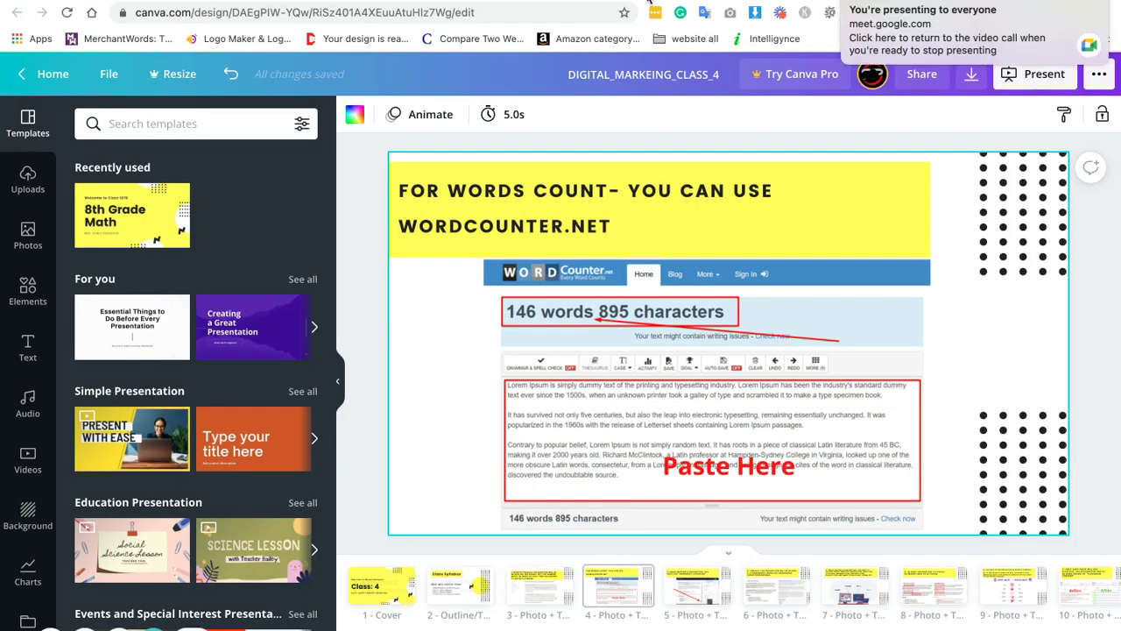
{"action": "key", "text": "ctrl+Tab"}
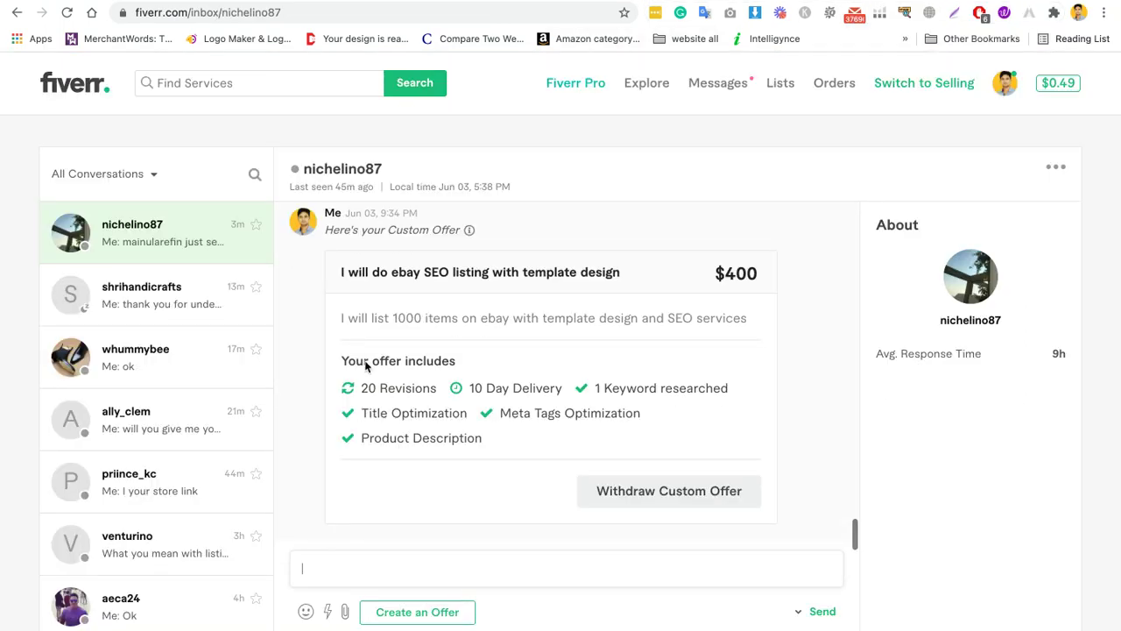
Send the client the message 'i have sent you offer'
{"action": "left_click", "coordinate": [428, 565]}
{"action": "type", "text": "i have"}
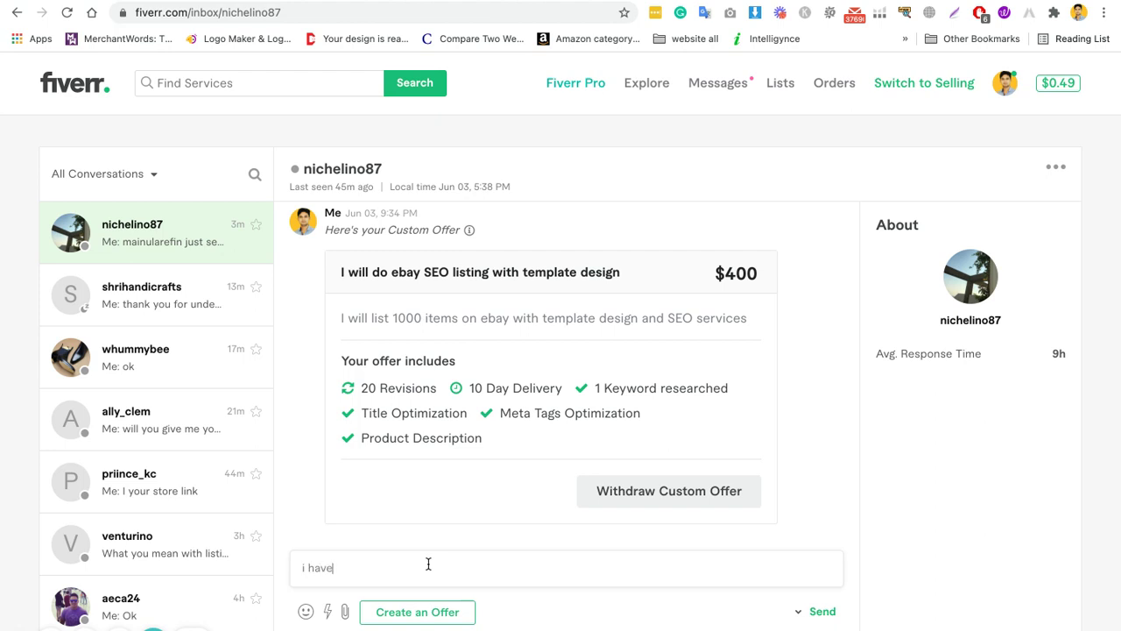
{"action": "type", "text": " sent you offer"}
{"action": "key", "text": "Return"}
Send 'could you please accept and give me details', correcting the 'acept' typo
{"action": "type", "text": "could you ple"}
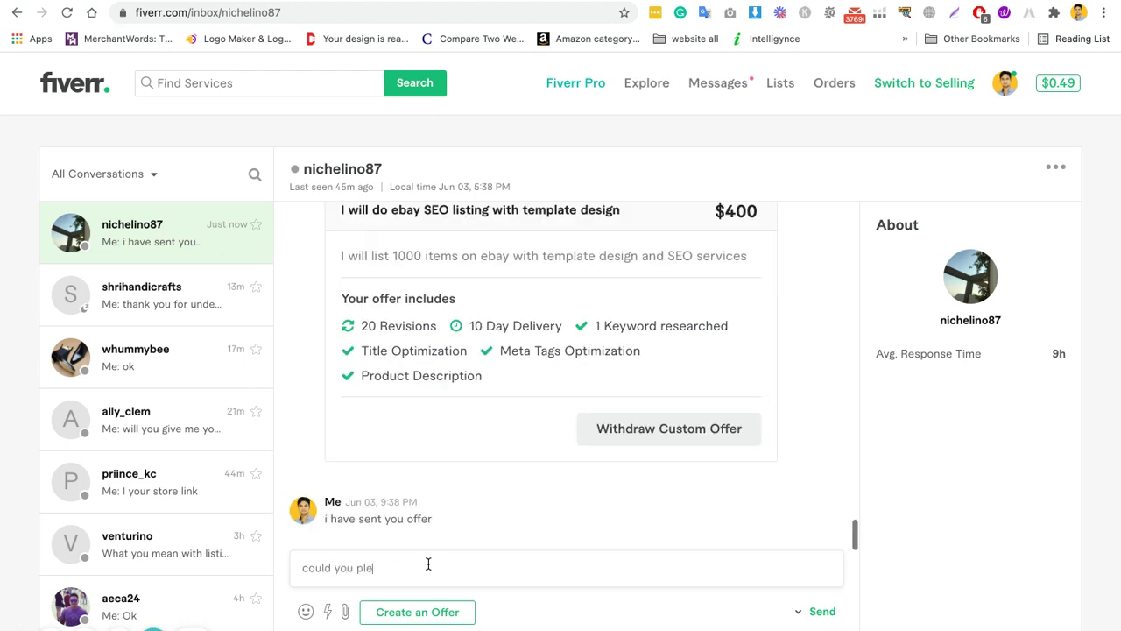
{"action": "type", "text": "ase acept an"}
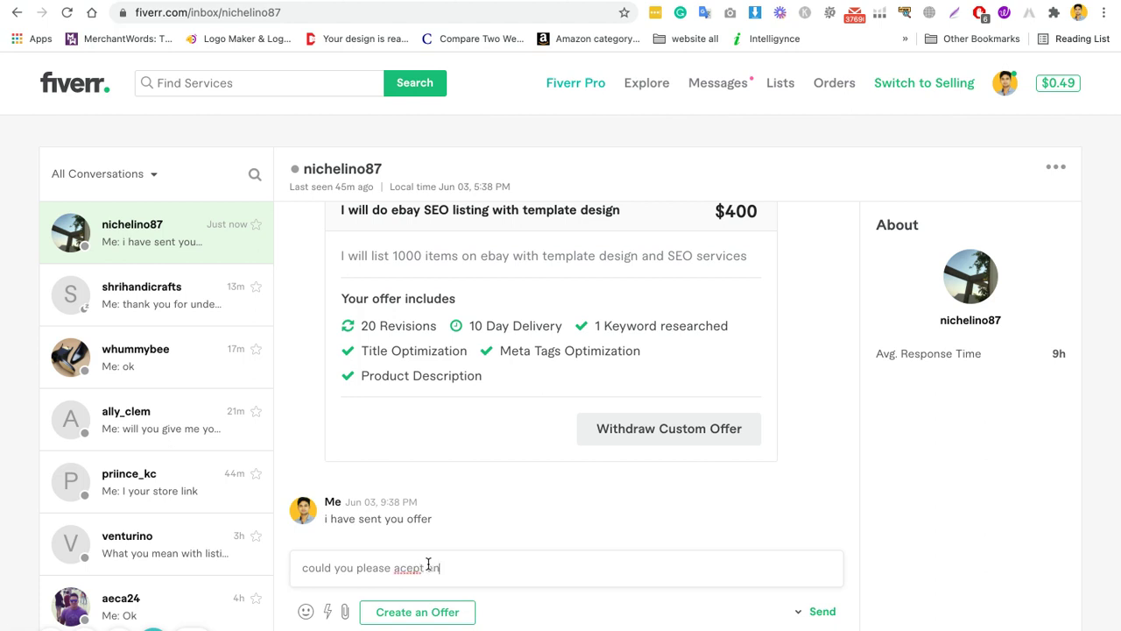
{"action": "type", "text": "d give me details"}
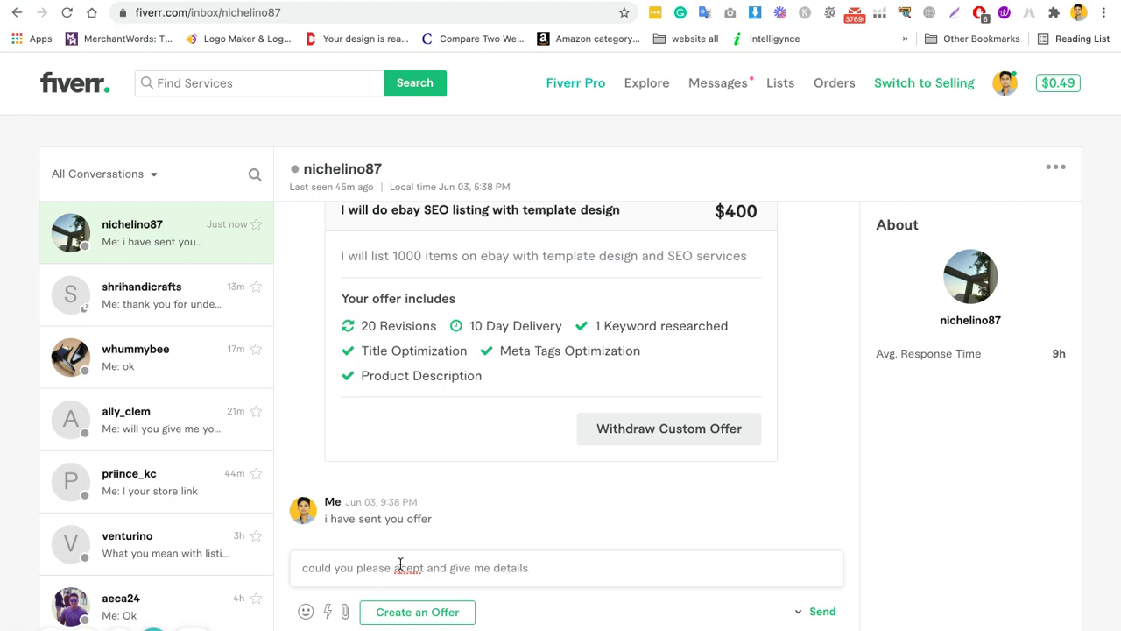
{"action": "left_click", "coordinate": [400, 565]}
{"action": "type", "text": "c"}
{"action": "key", "text": "Return"}
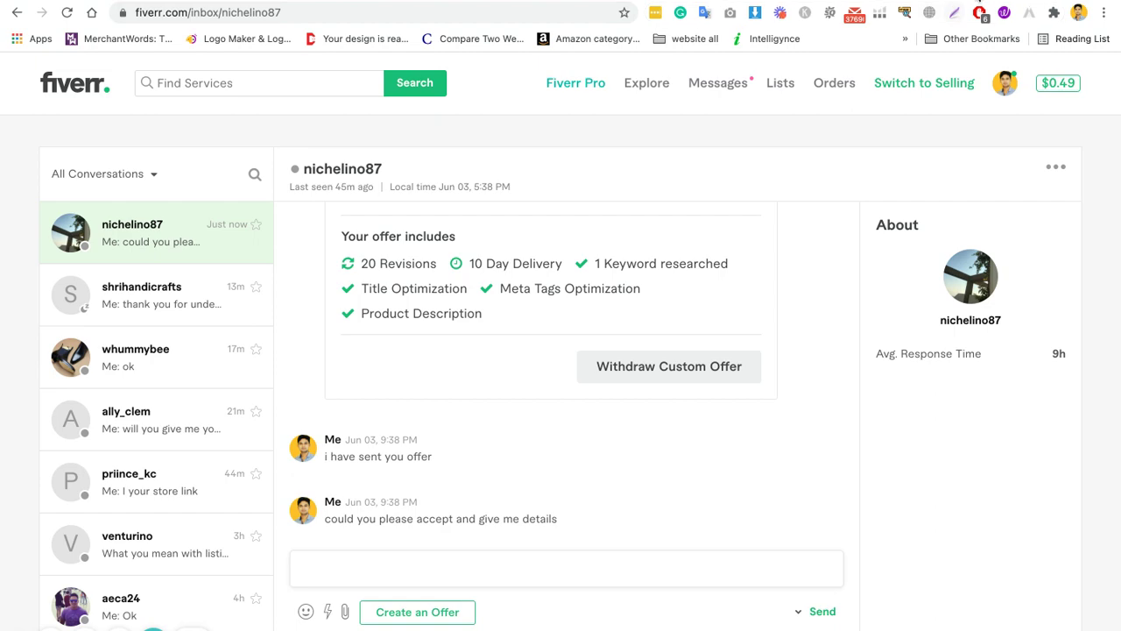
{"action": "left_click", "coordinate": [463, 2]}
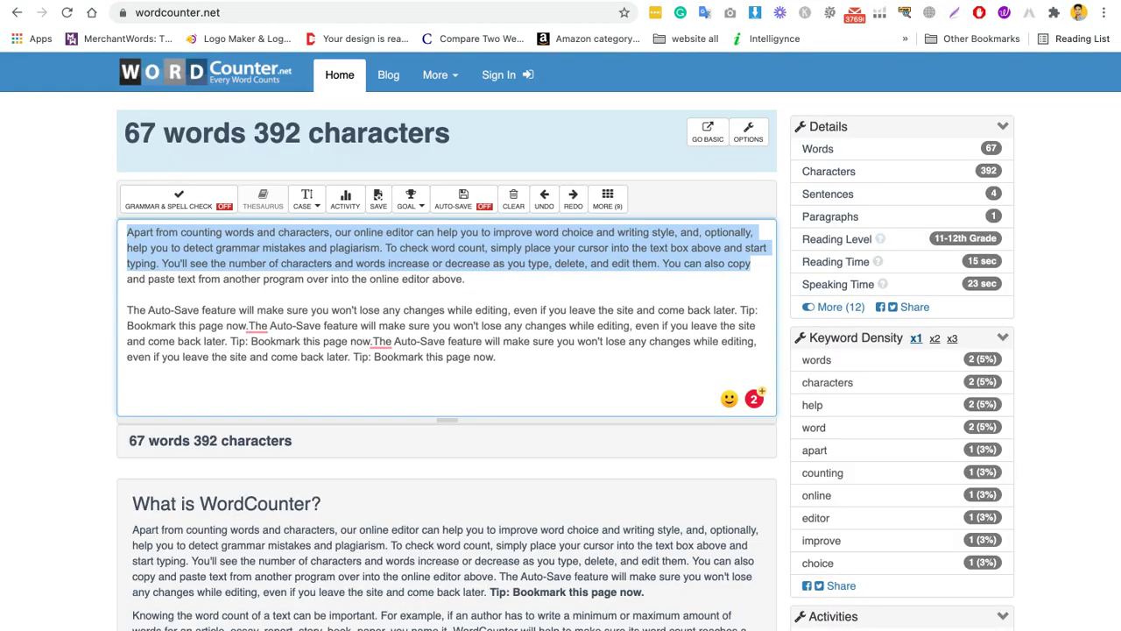
View the Shopify Product Description doc, then the Canva DIGITAL_MARKEING_CLASS_4 slides
{"action": "left_click", "coordinate": [517, 3]}
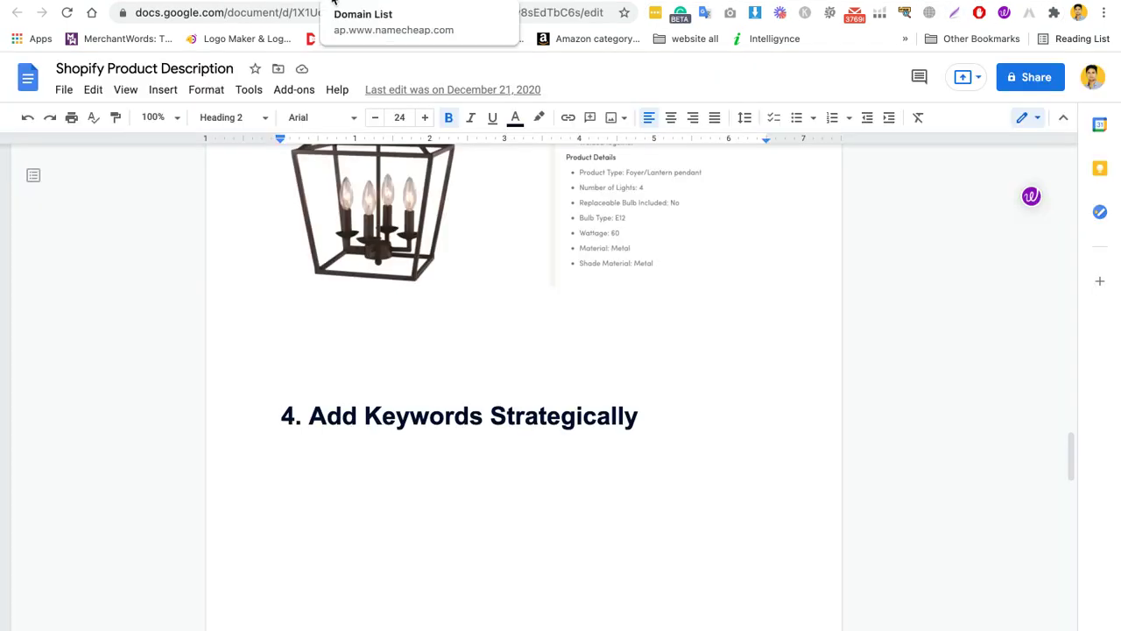
{"action": "left_click", "coordinate": [176, 3]}
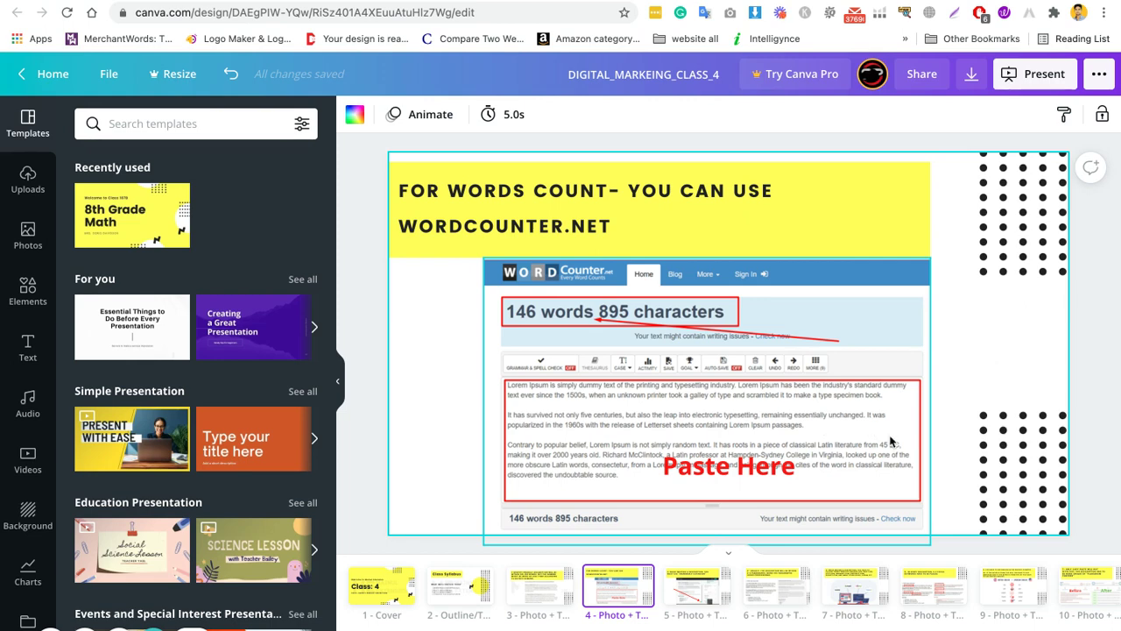
Present slide 5, the Grammarly extension slide, full screen, then exit and return to Fiverr
{"action": "scroll", "coordinate": [890, 441], "scroll_direction": "down", "scroll_amount": 1}
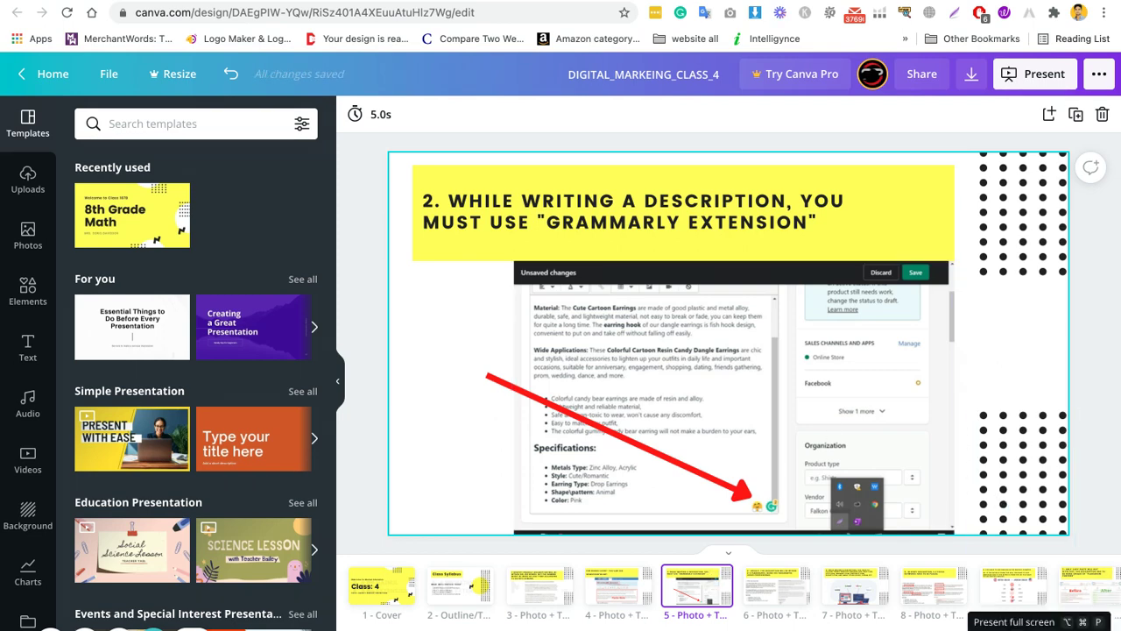
{"action": "key", "text": "ctrl+super+f"}
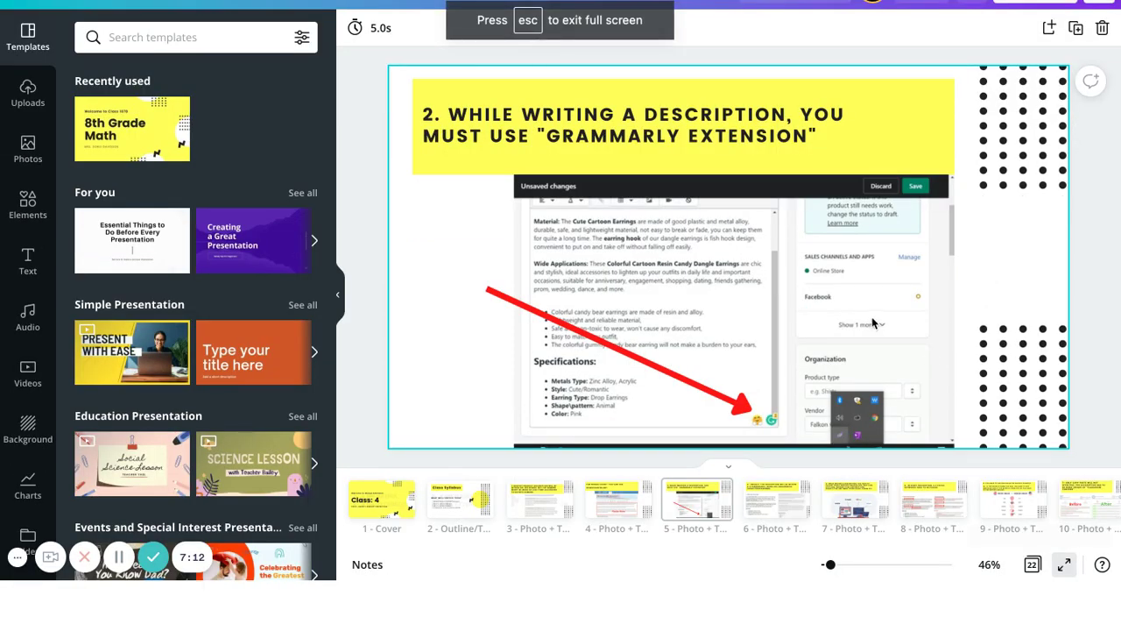
{"action": "key", "text": "alt+super+p"}
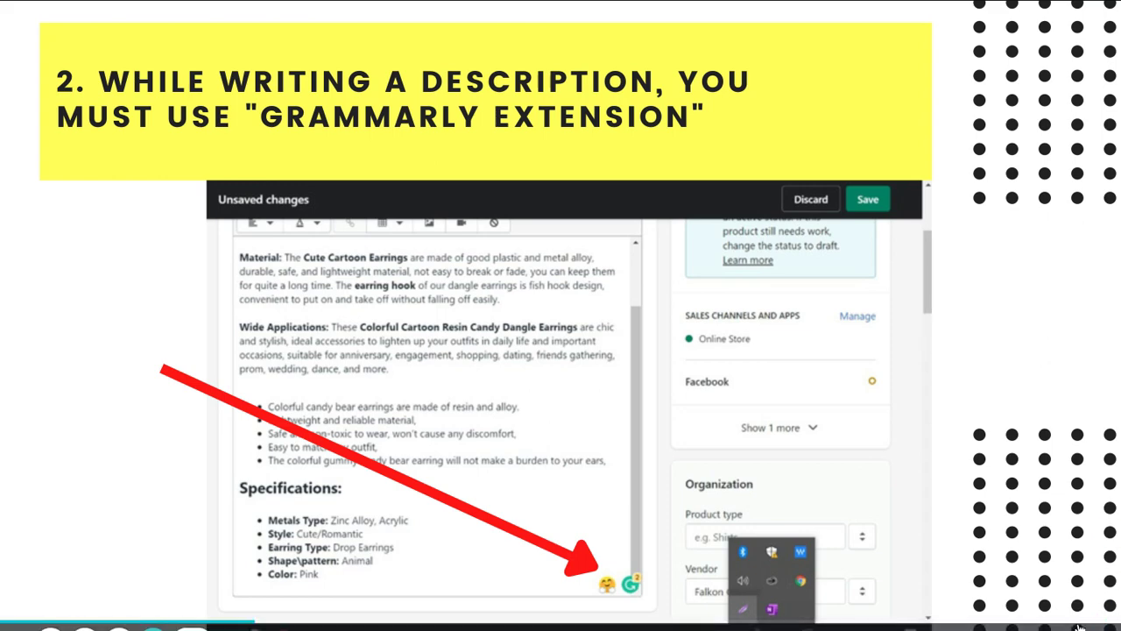
{"action": "key", "text": "Escape"}
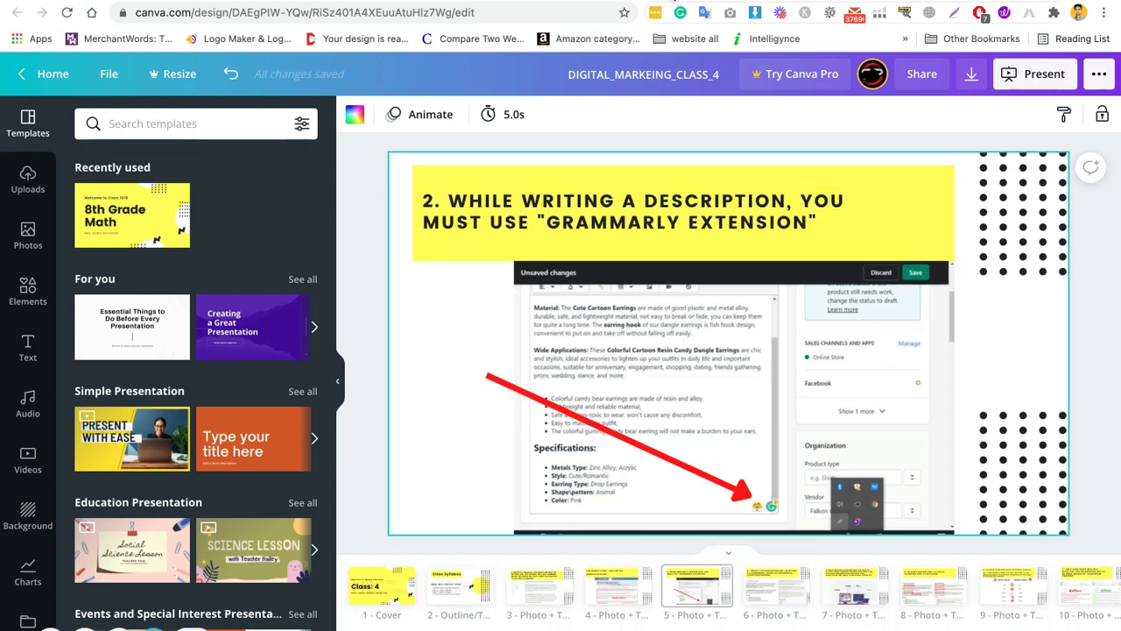
{"action": "key", "text": "ctrl+Tab"}
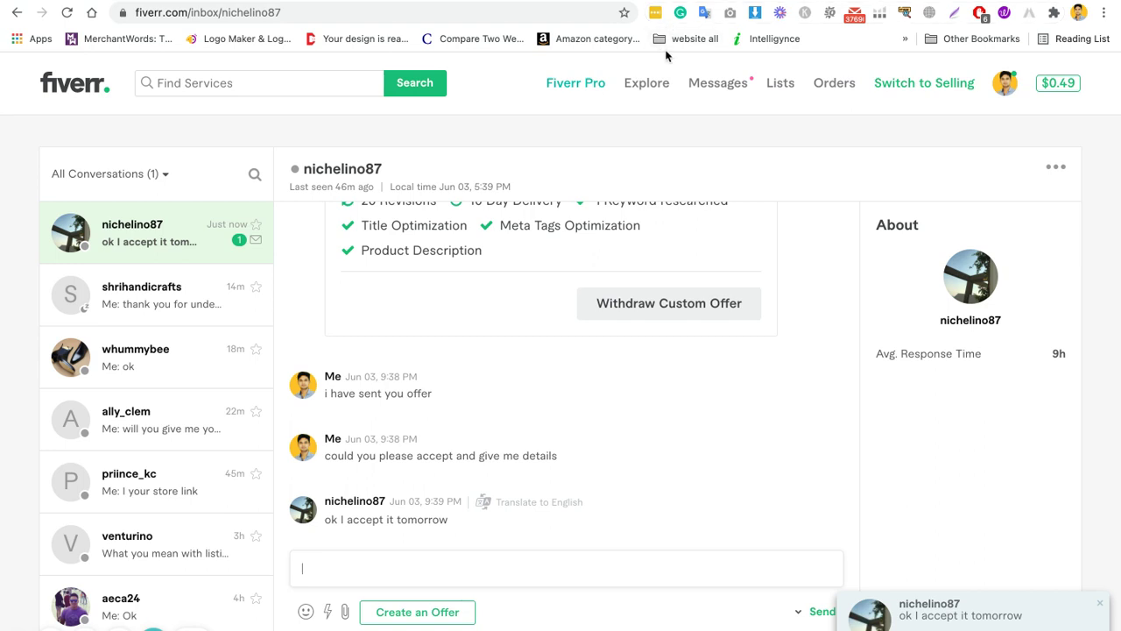
Reply 'ok' to the client's acceptance, then present Canva's Grammarly slide 5 full screen again
{"action": "key", "text": "Return"}
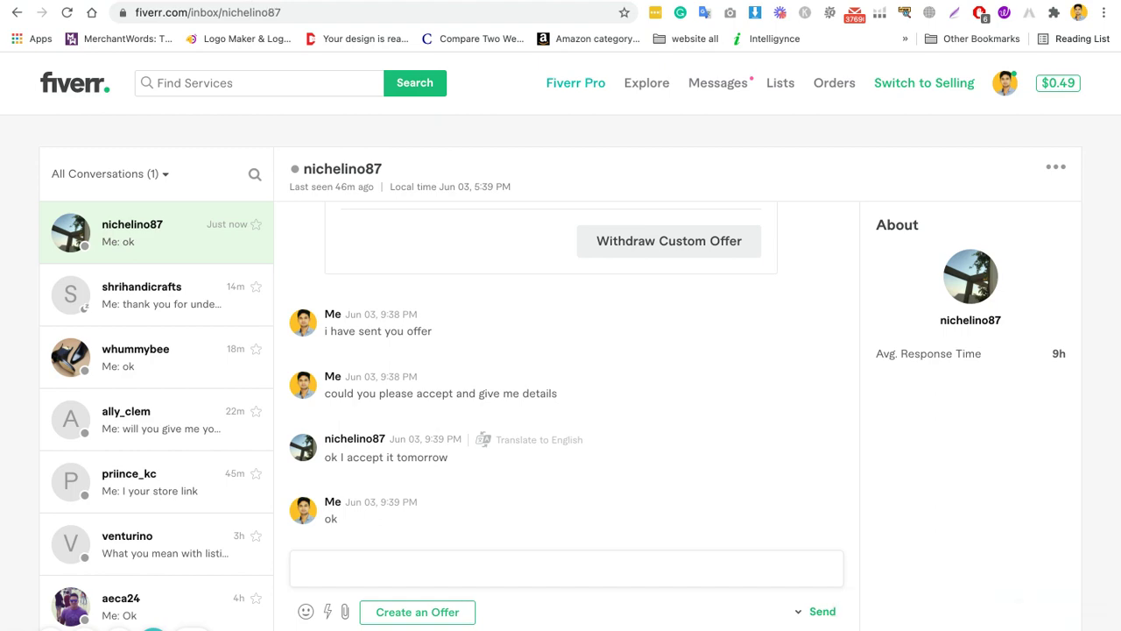
{"action": "left_click", "coordinate": [262, 2]}
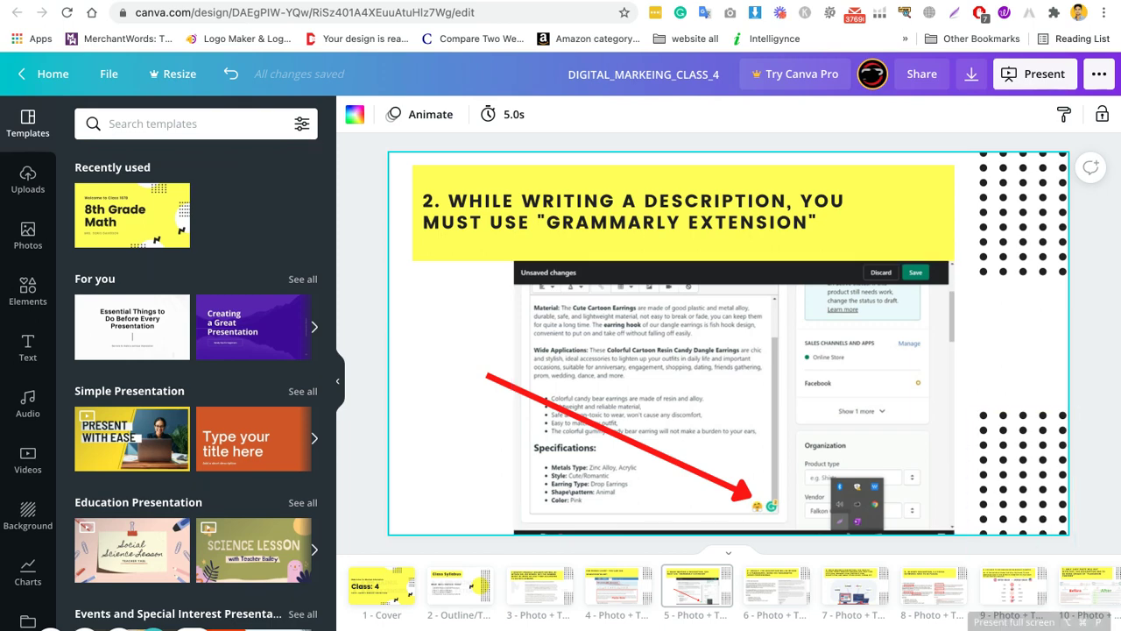
{"action": "key", "text": "ctrl+super+f"}
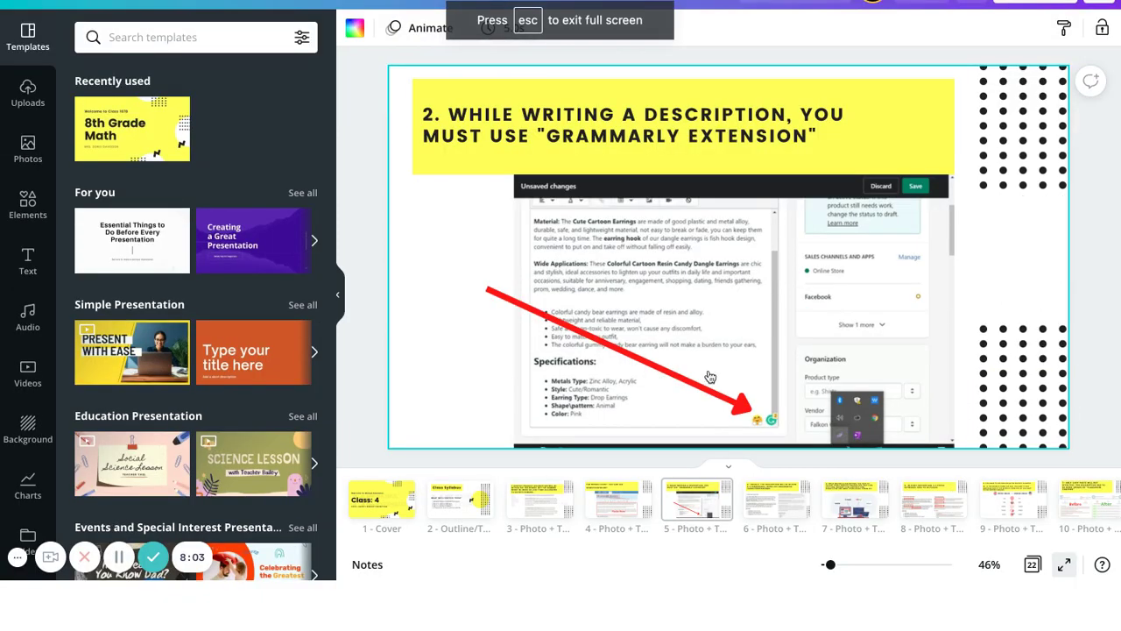
{"action": "key", "text": "ctrl+alt+p"}
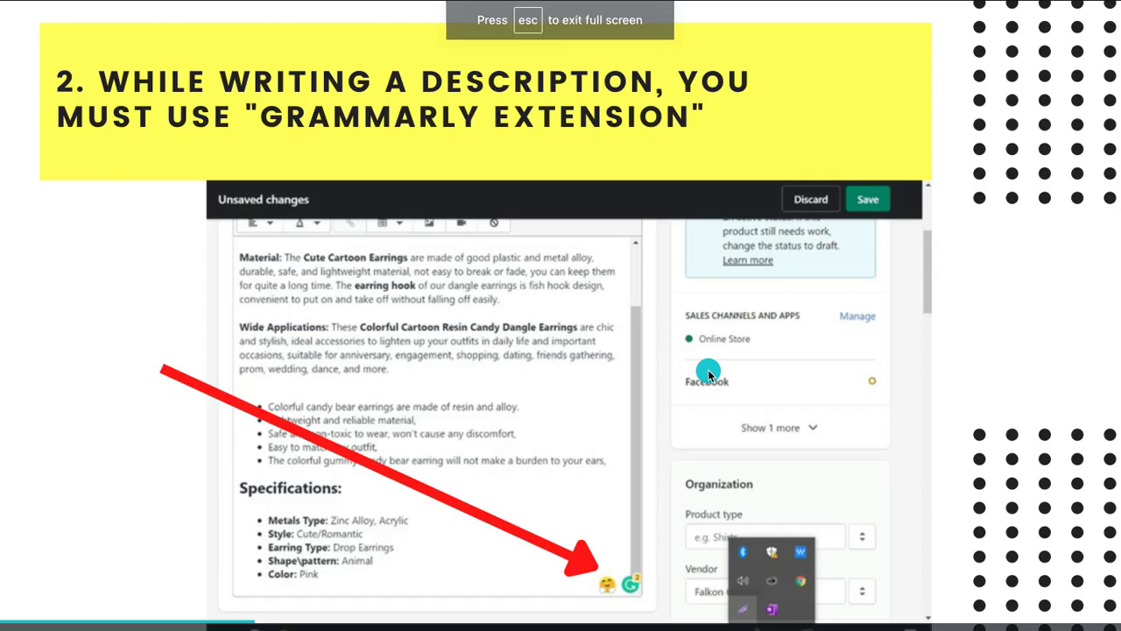
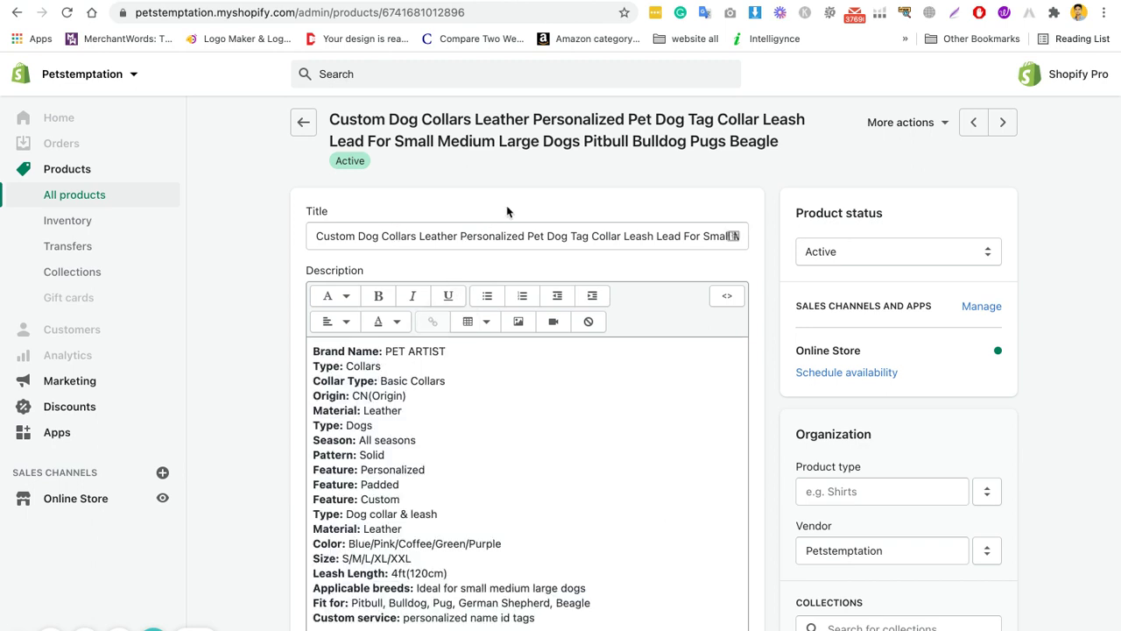
Review the dog collar product's long custom title and its spec-list description
{"action": "left_click_drag", "start_coordinate": [780, 144], "coordinate": [330, 119]}
{"action": "left_click", "coordinate": [382, 381]}
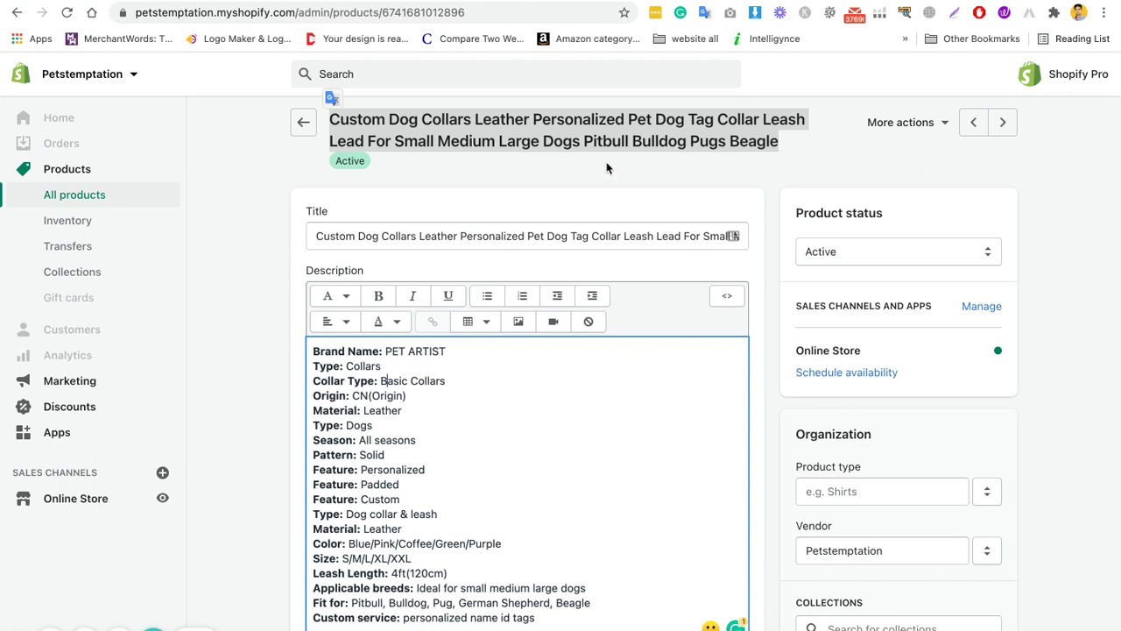
{"action": "left_click", "coordinate": [758, 135]}
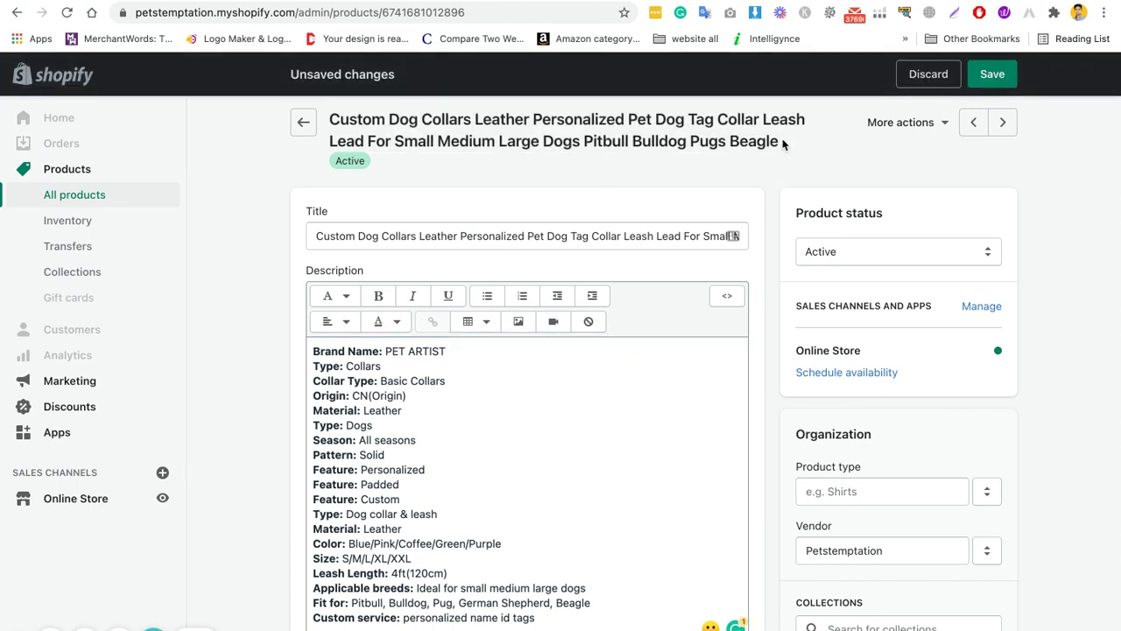
{"action": "left_click_drag", "start_coordinate": [778, 142], "coordinate": [327, 120]}
{"action": "left_click", "coordinate": [485, 136]}
{"action": "scroll", "coordinate": [661, 172], "scroll_direction": "down", "scroll_amount": 10}
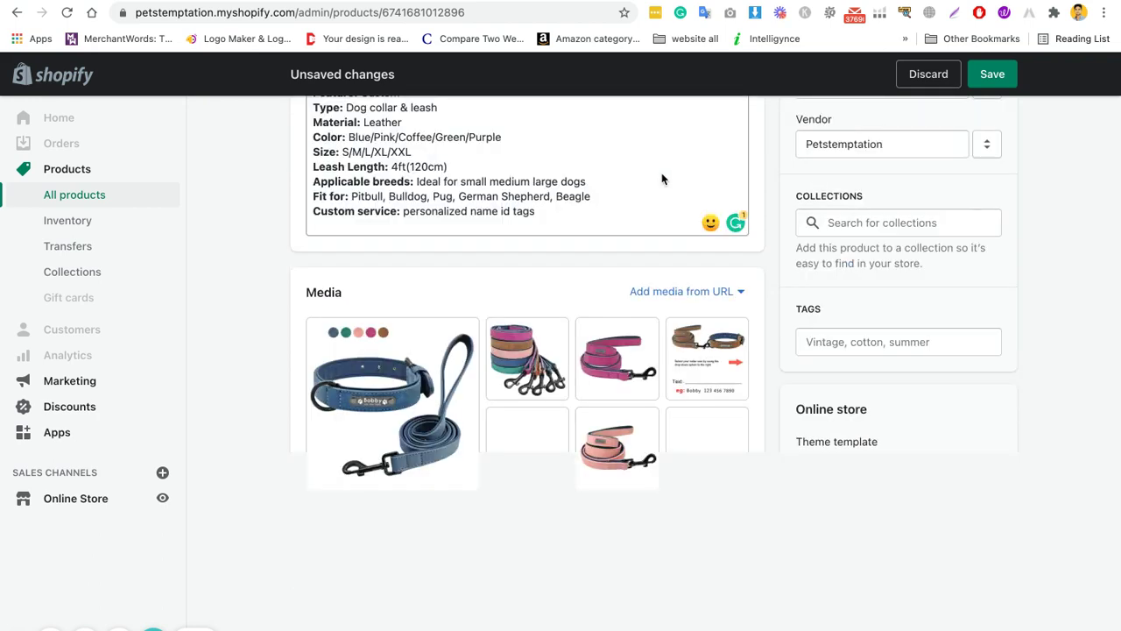
{"action": "scroll", "coordinate": [651, 226], "scroll_direction": "up", "scroll_amount": 2}
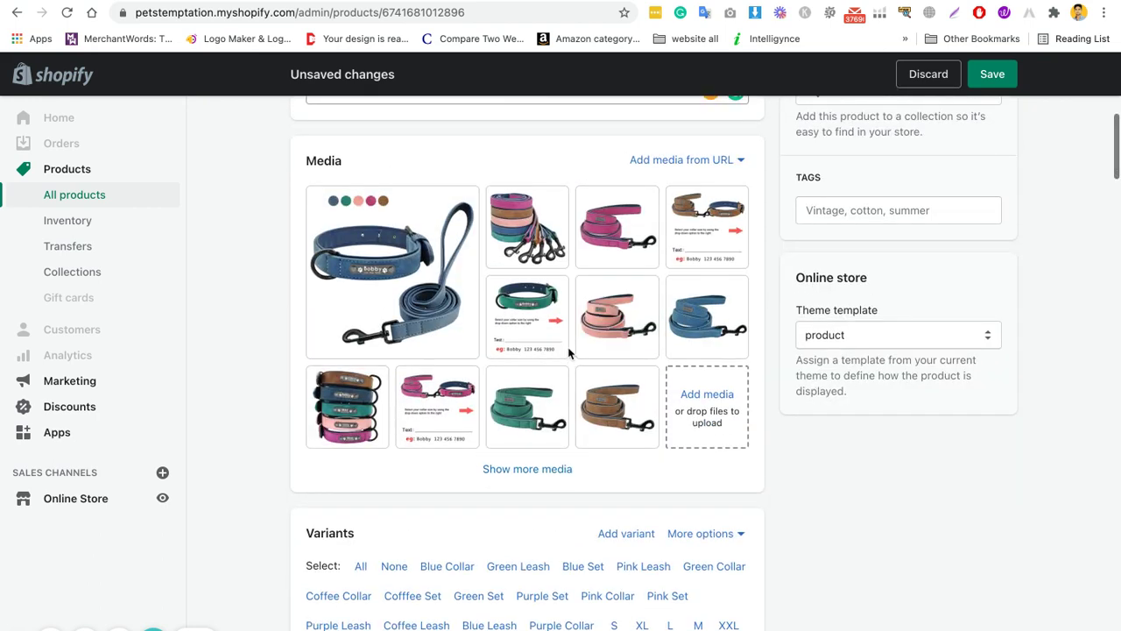
{"action": "scroll", "coordinate": [568, 351], "scroll_direction": "up", "scroll_amount": 1}
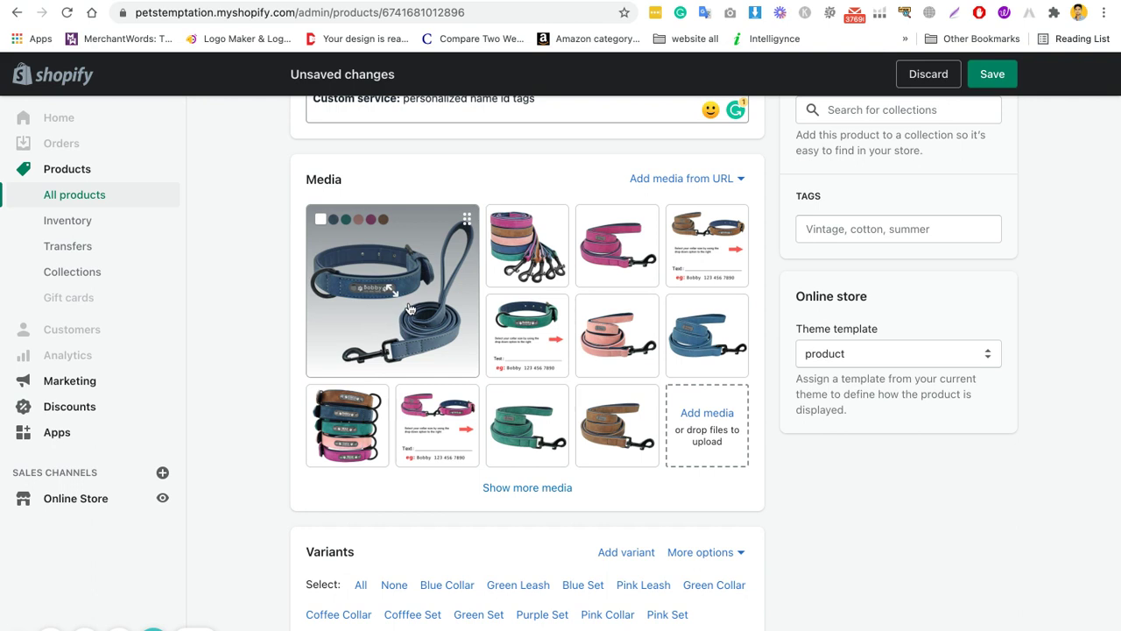
{"action": "scroll", "coordinate": [412, 311], "scroll_direction": "up", "scroll_amount": 1}
{"action": "scroll", "coordinate": [432, 308], "scroll_direction": "up", "scroll_amount": 1}
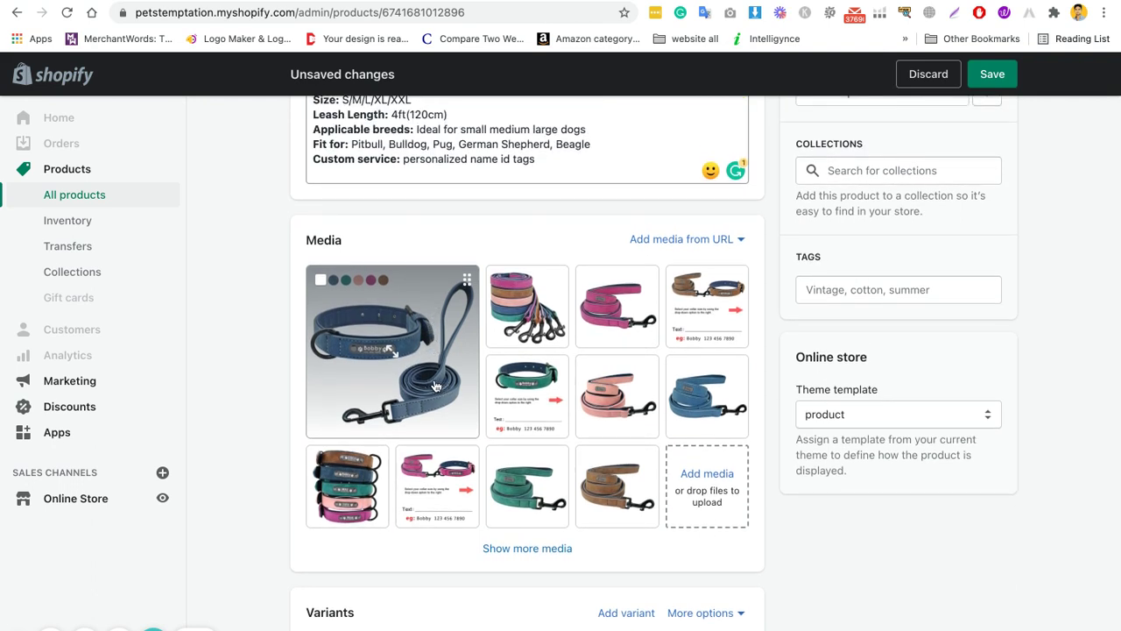
{"action": "scroll", "coordinate": [435, 354], "scroll_direction": "up", "scroll_amount": 1}
{"action": "scroll", "coordinate": [435, 354], "scroll_direction": "up", "scroll_amount": 7}
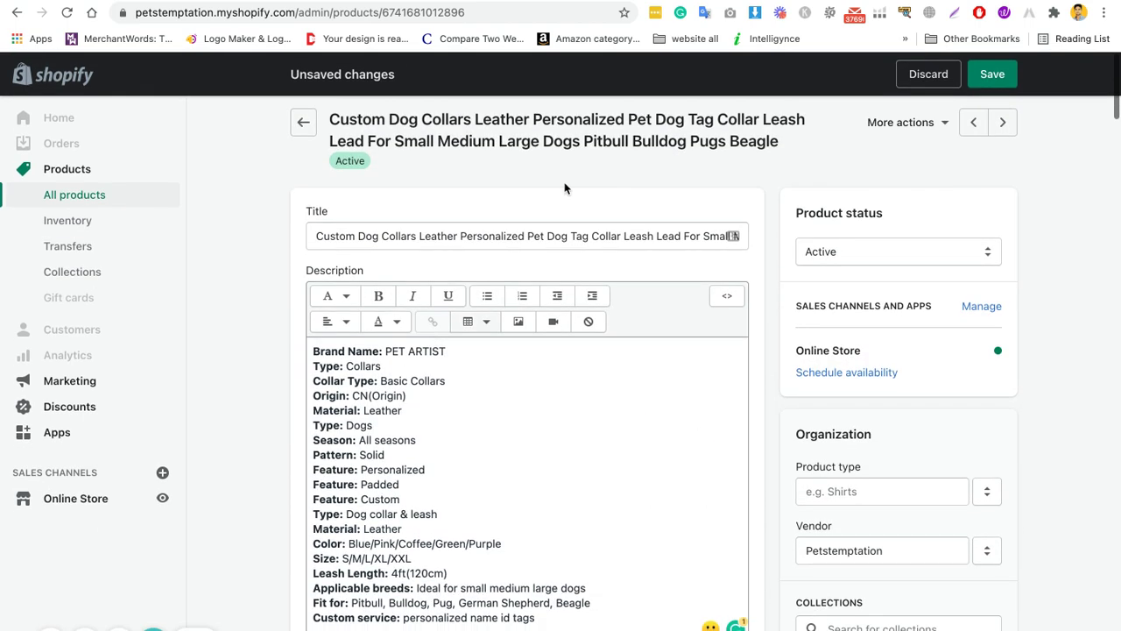
{"action": "scroll", "coordinate": [627, 186], "scroll_direction": "up", "scroll_amount": 3}
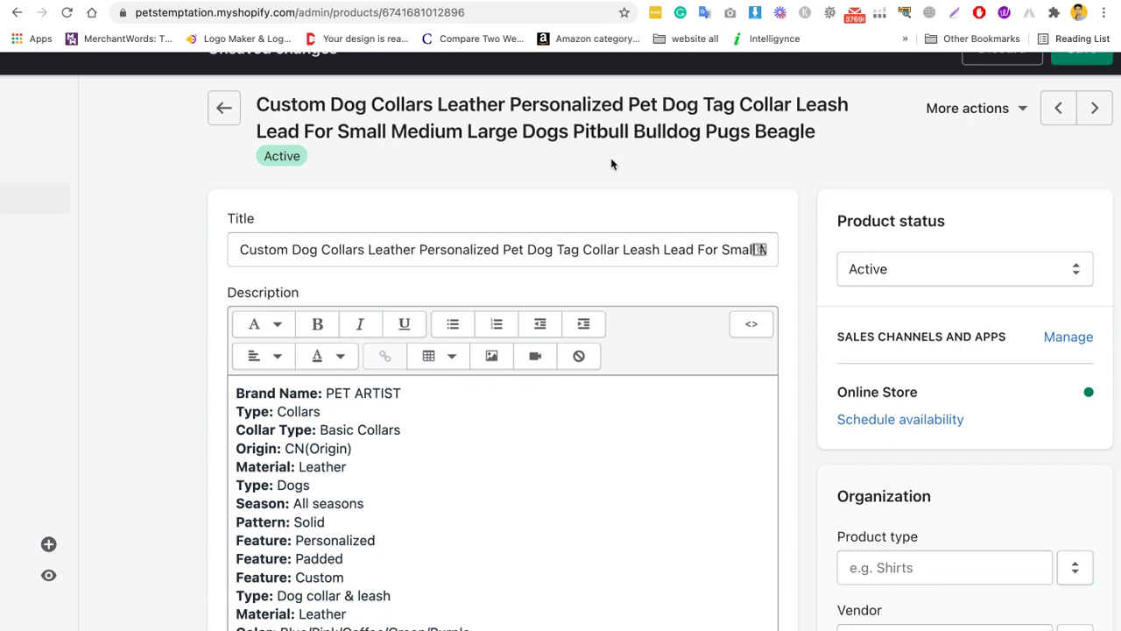
{"action": "left_click_drag", "start_coordinate": [817, 133], "coordinate": [256, 105]}
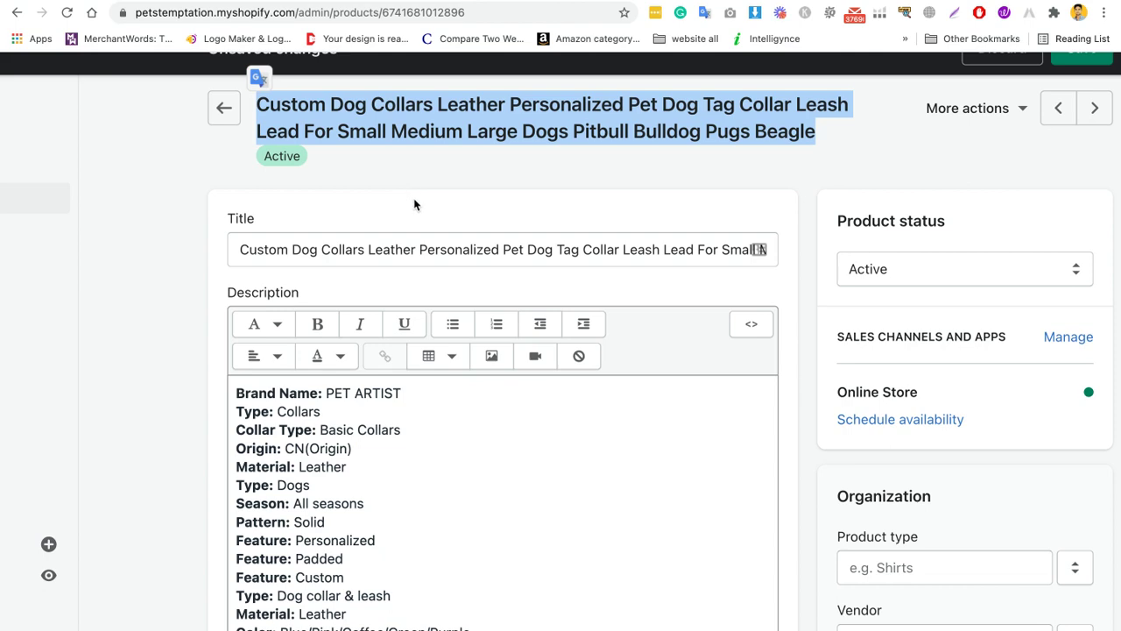
{"action": "scroll", "coordinate": [415, 206], "scroll_direction": "down", "scroll_amount": 5}
{"action": "scroll", "coordinate": [421, 324], "scroll_direction": "down", "scroll_amount": 1}
{"action": "scroll", "coordinate": [420, 324], "scroll_direction": "down", "scroll_amount": 3}
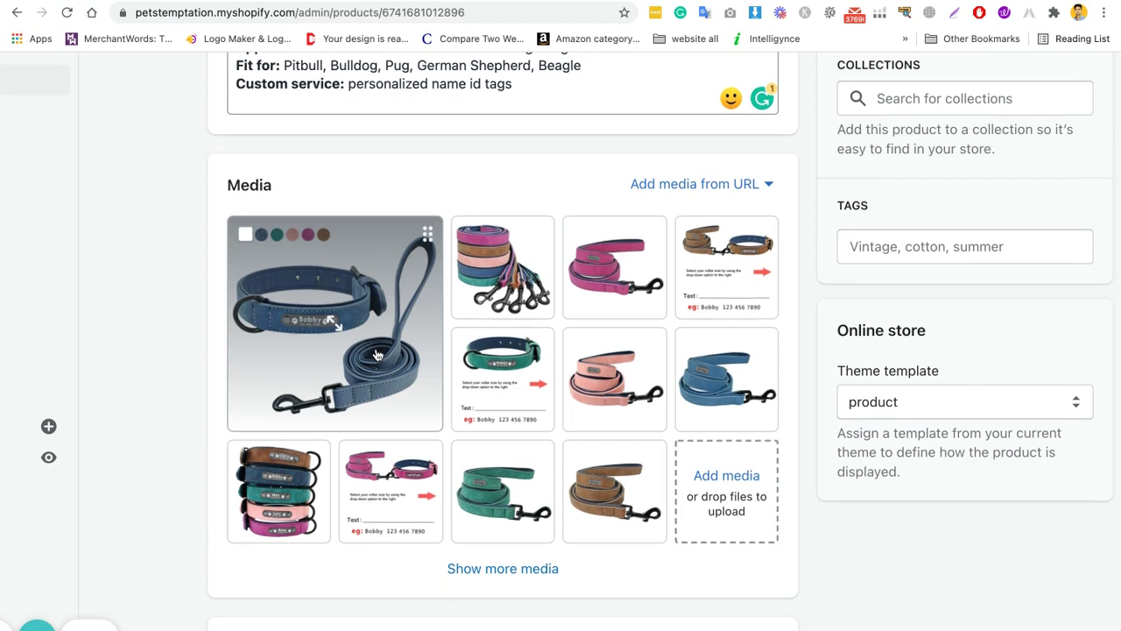
{"action": "scroll", "coordinate": [377, 355], "scroll_direction": "up", "scroll_amount": 2}
{"action": "scroll", "coordinate": [376, 355], "scroll_direction": "up", "scroll_amount": 4}
{"action": "scroll", "coordinate": [376, 355], "scroll_direction": "up", "scroll_amount": 5}
{"action": "triple_click", "coordinate": [368, 143]}
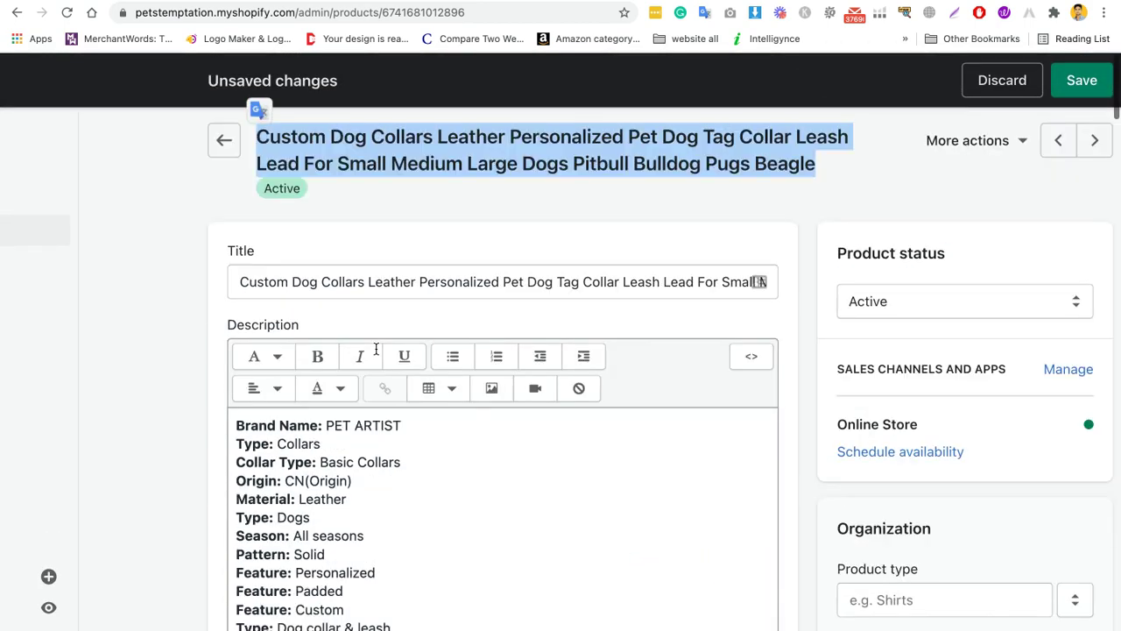
{"action": "left_click", "coordinate": [357, 138]}
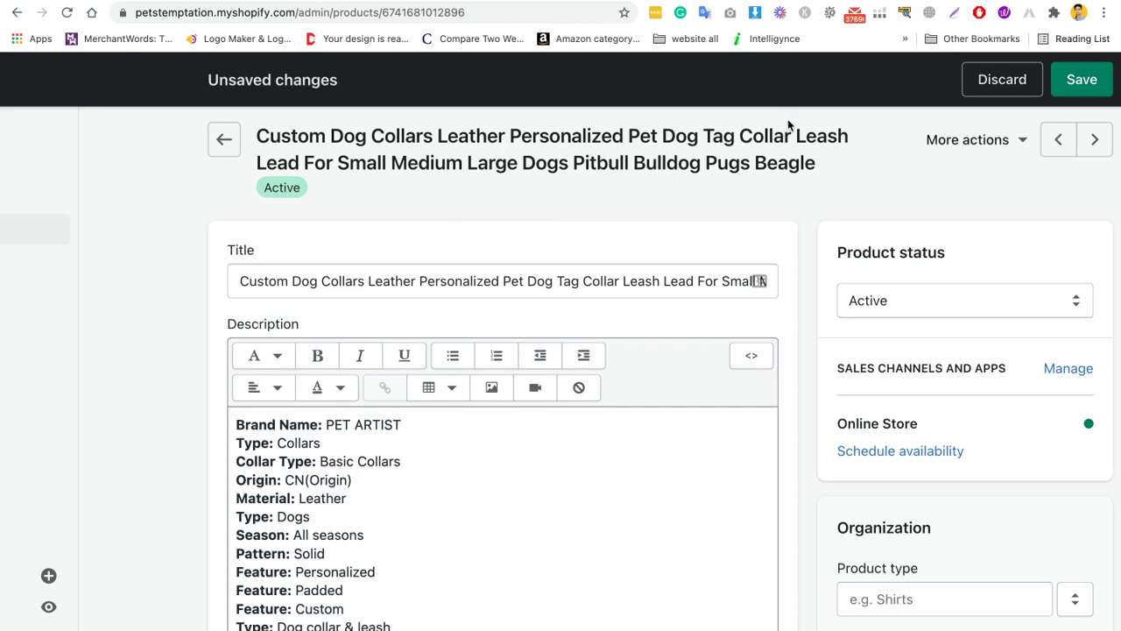
{"action": "left_click", "coordinate": [562, 277]}
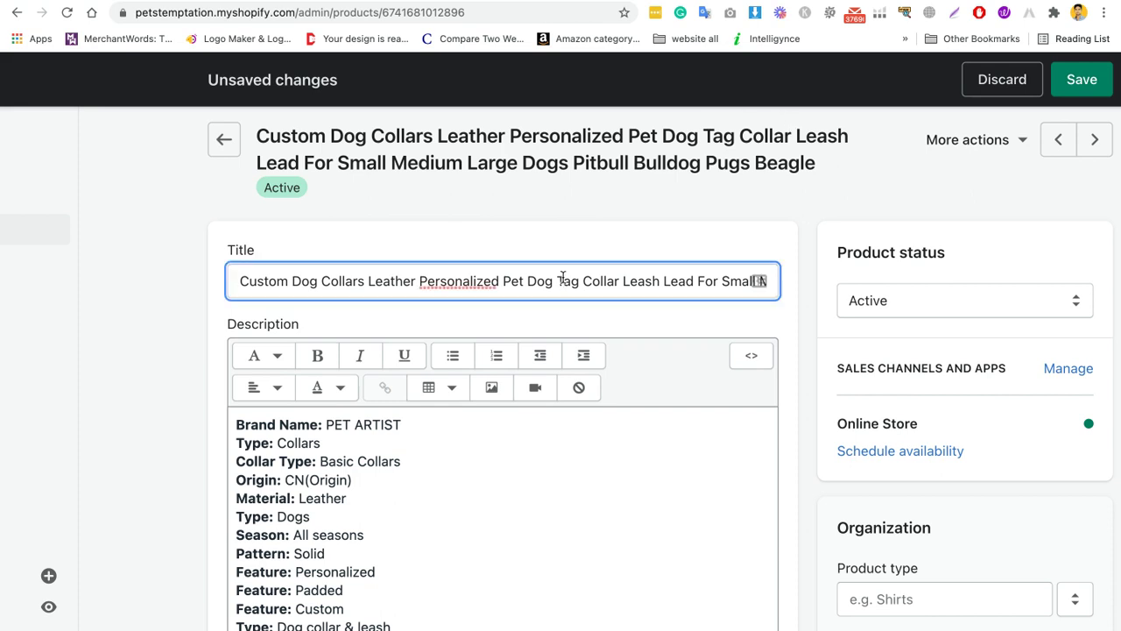
Replace the long product title with 'Dog Collars Leather Leash' and select it
{"action": "triple_click", "coordinate": [563, 276]}
{"action": "key", "text": "BackSpace"}
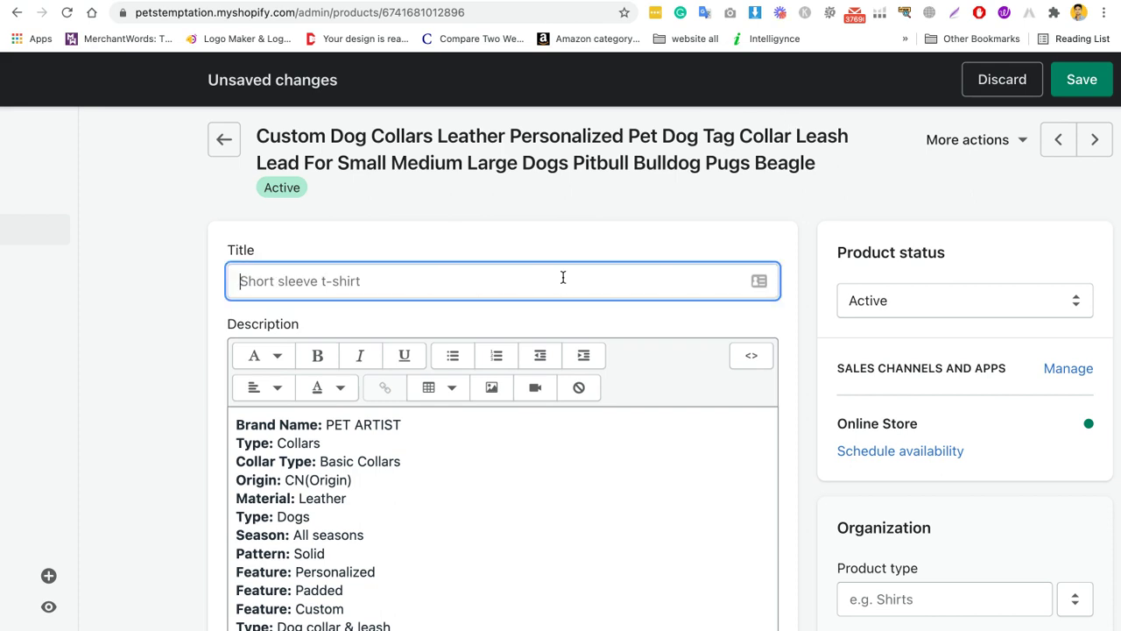
{"action": "type", "text": "Dog"}
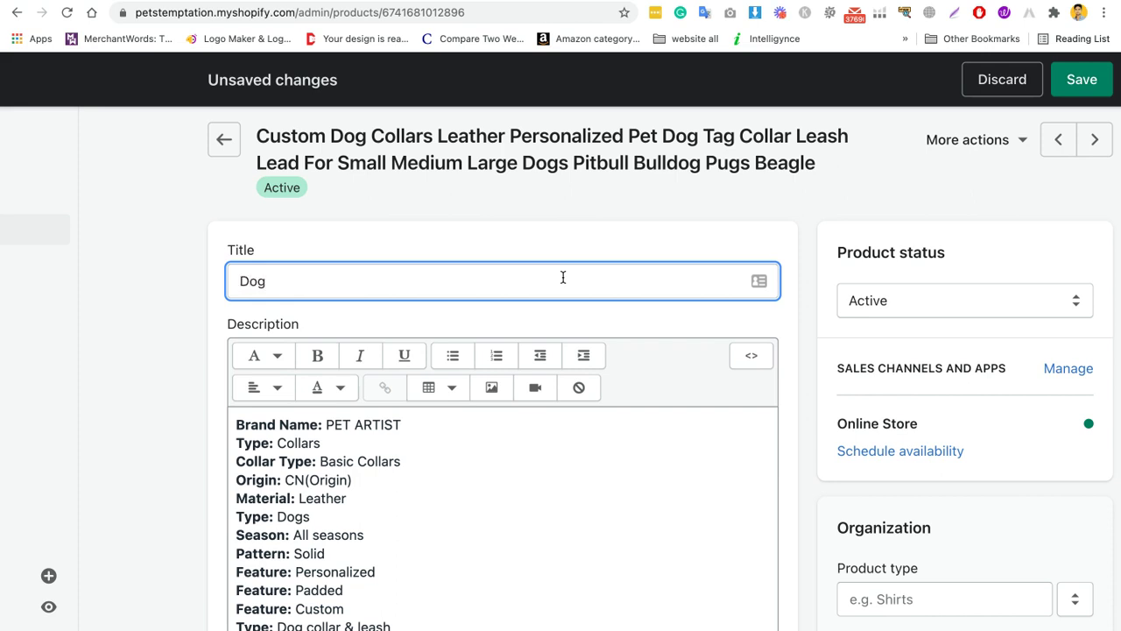
{"action": "type", "text": " Collars Leather Lea"}
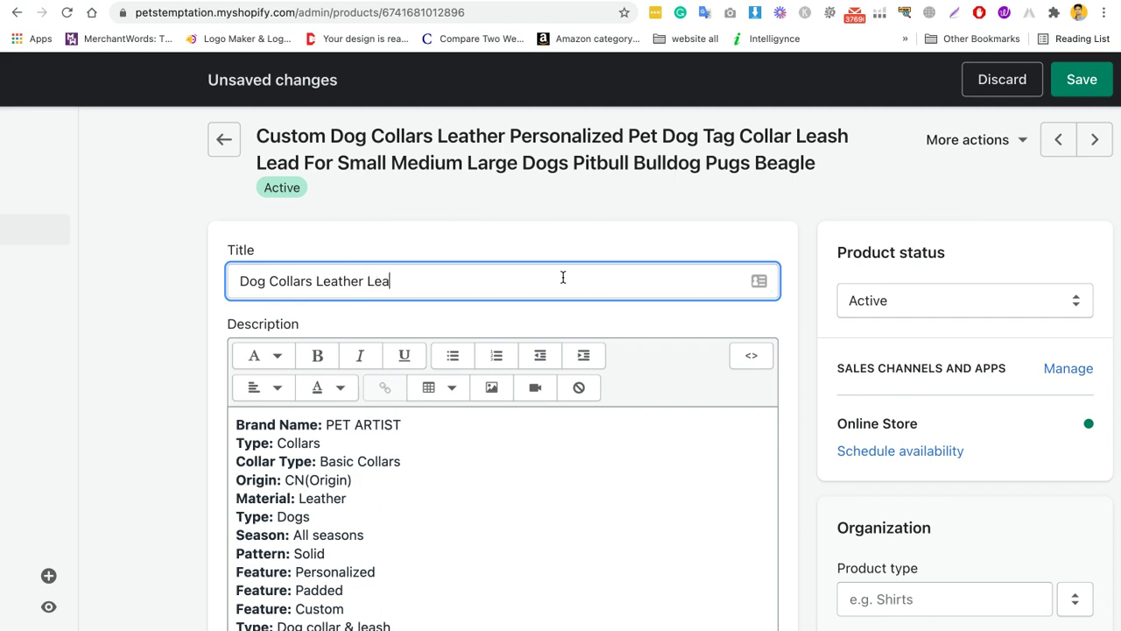
{"action": "type", "text": "sh"}
{"action": "key", "text": "super+a"}
{"action": "key", "text": "super+c"}
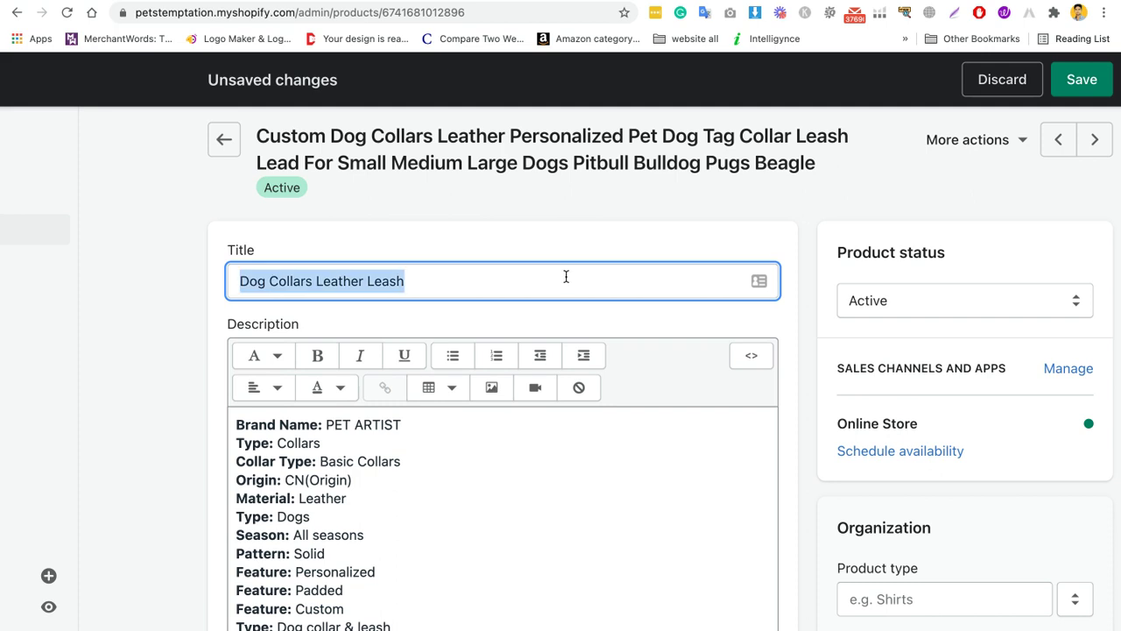
Search Google Images for 'Dog Collars Leather Leash', then go to Amazon's home page
{"action": "key", "text": "super+t"}
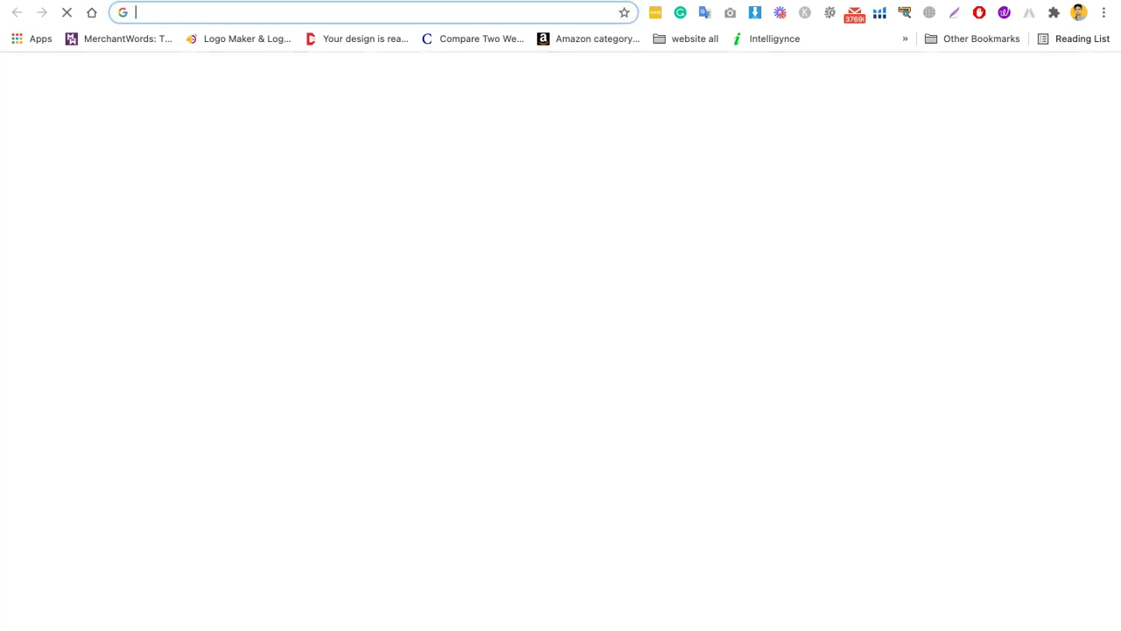
{"action": "key", "text": "super+v"}
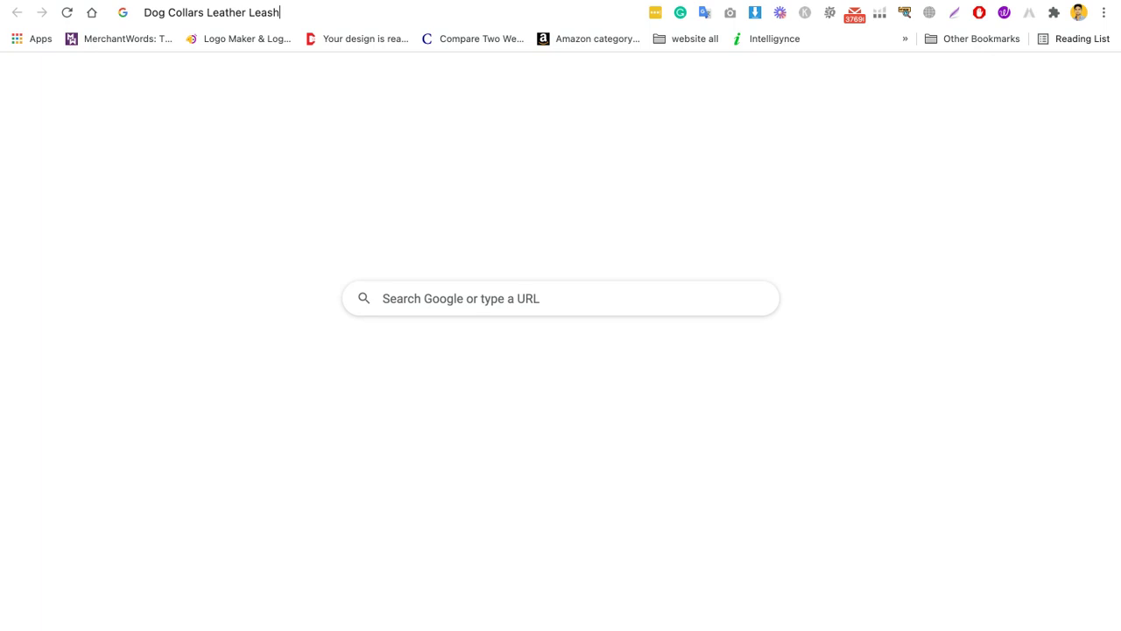
{"action": "key", "text": "Return"}
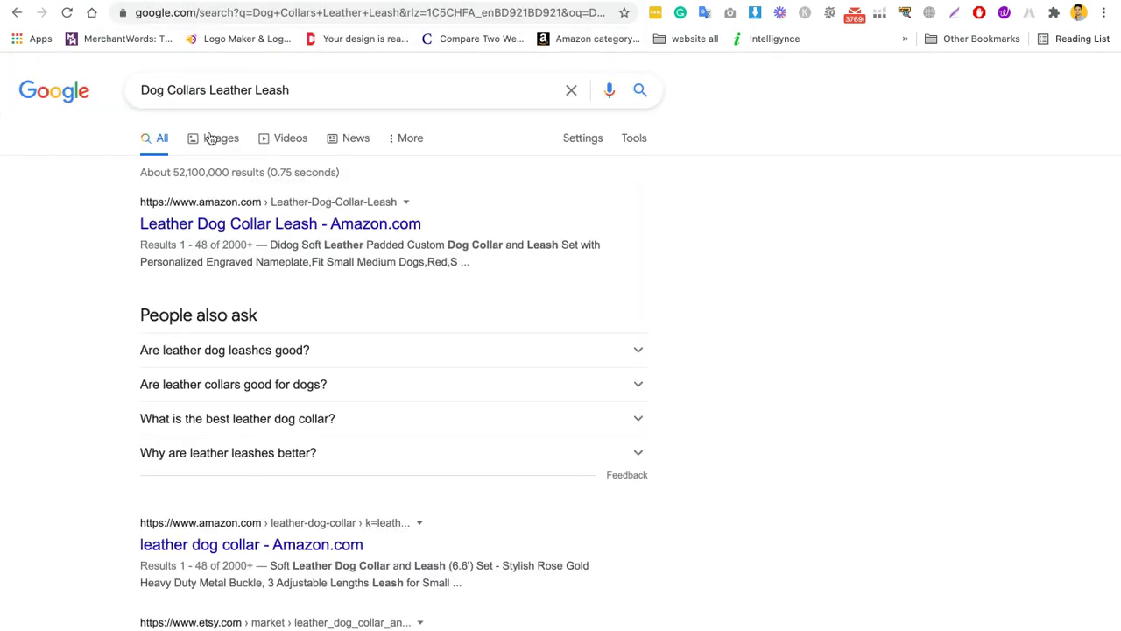
{"action": "left_click", "coordinate": [210, 139]}
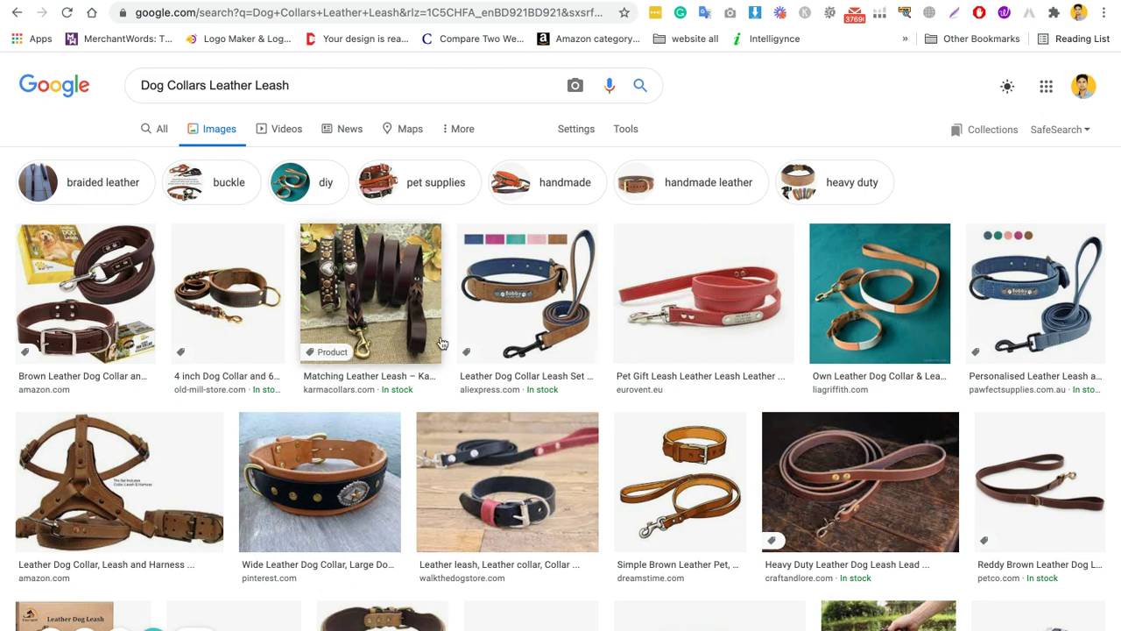
{"action": "left_click", "coordinate": [330, 87]}
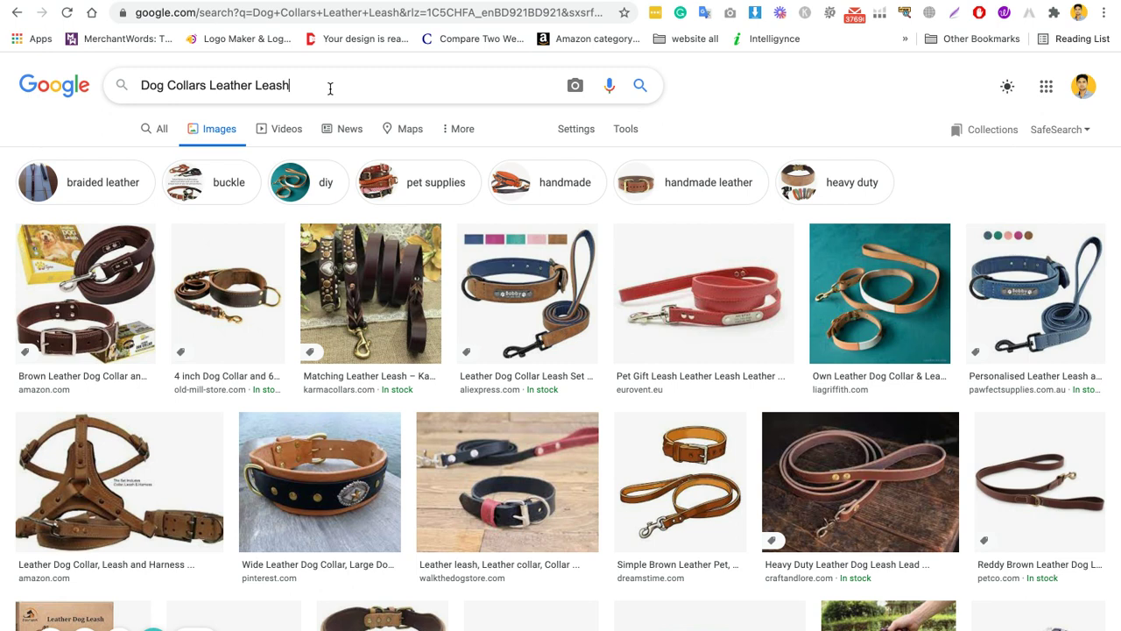
{"action": "left_click_drag", "start_coordinate": [315, 85], "coordinate": [143, 85]}
{"action": "key", "text": "ctrl+c"}
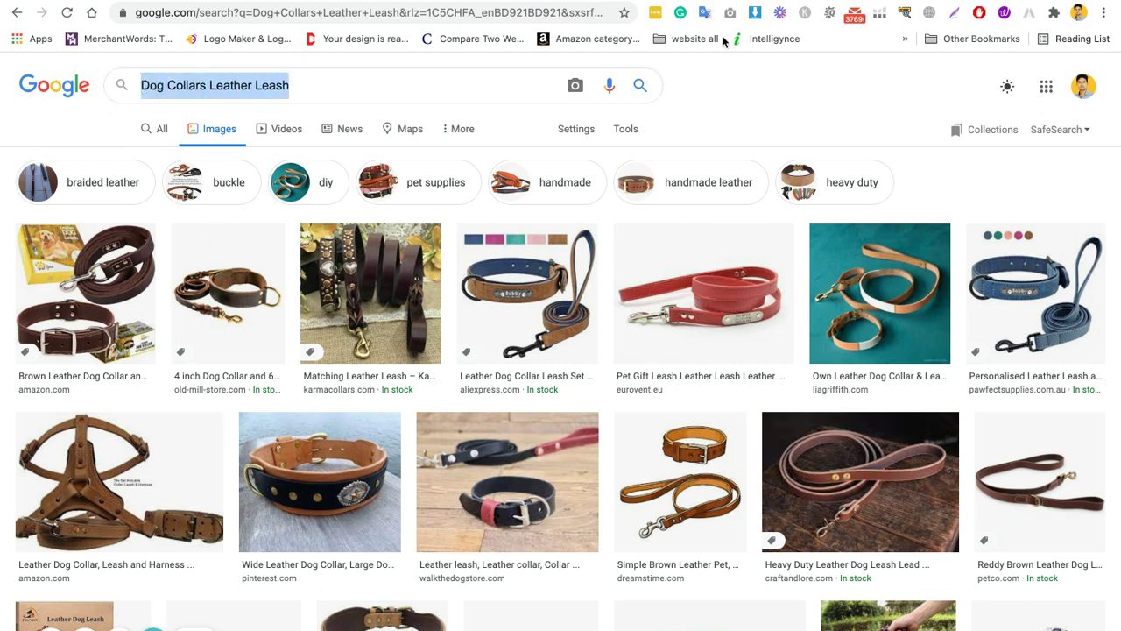
{"action": "left_click", "coordinate": [909, 12]}
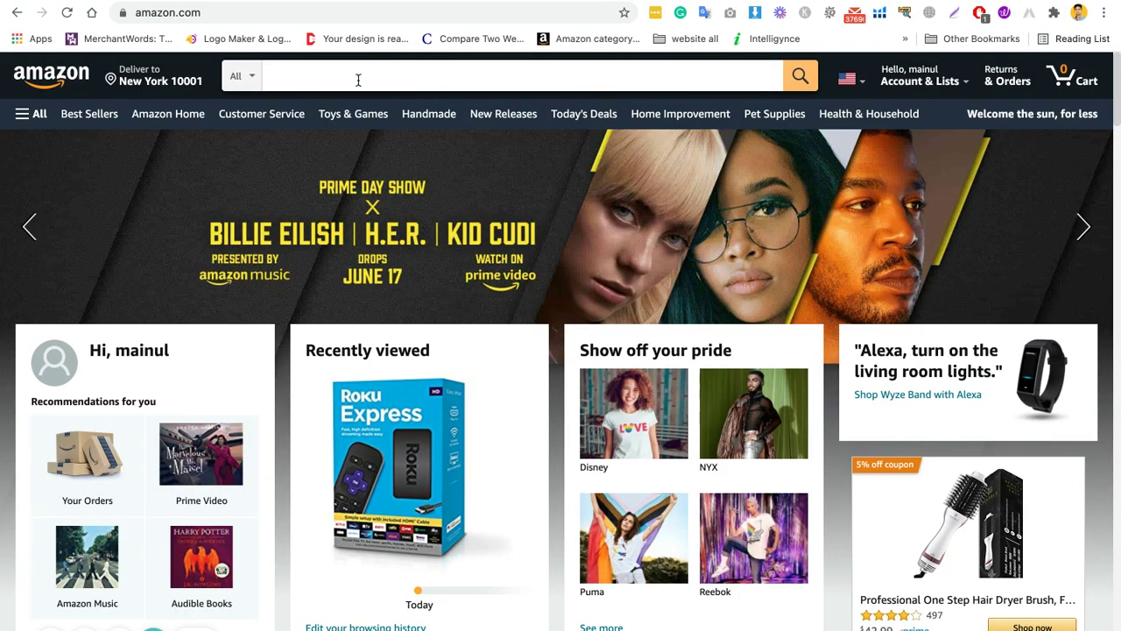
Search Amazon for 'Dog Collars Leather Leash' and return to the Shopify Product Description doc
{"action": "left_click", "coordinate": [358, 81]}
{"action": "key", "text": "ctrl+v"}
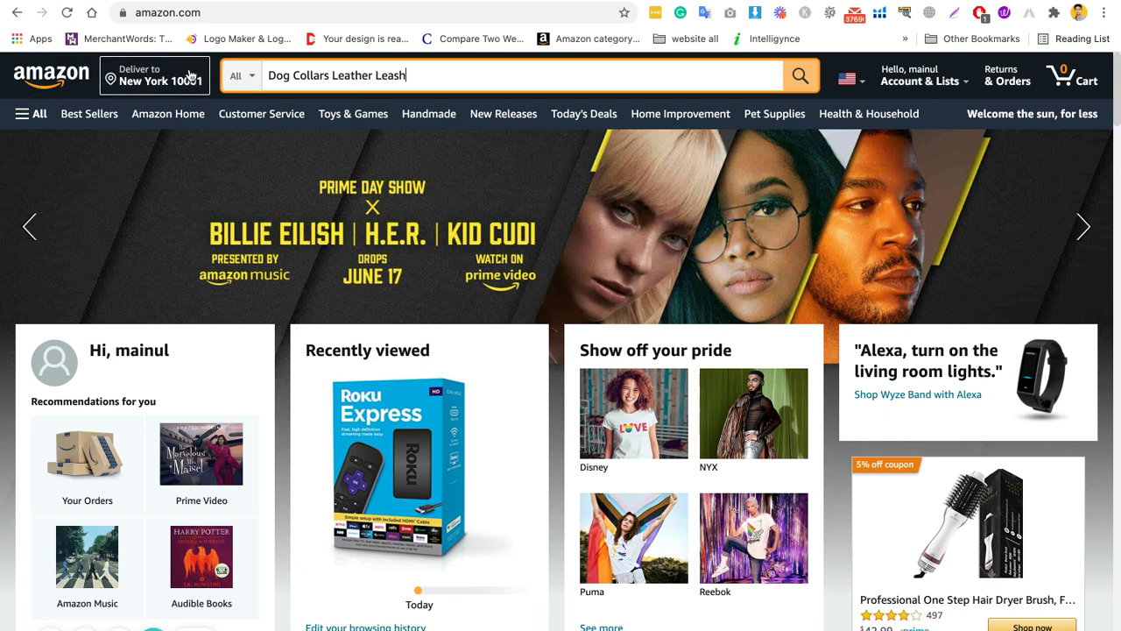
{"action": "key", "text": "Return"}
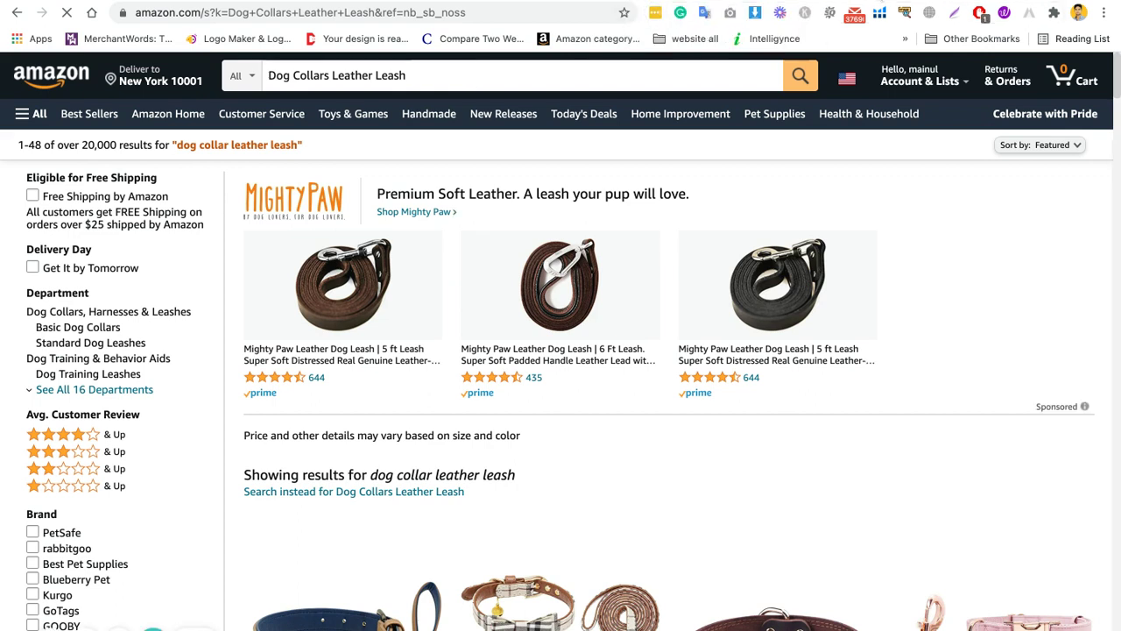
{"action": "left_click", "coordinate": [728, 1]}
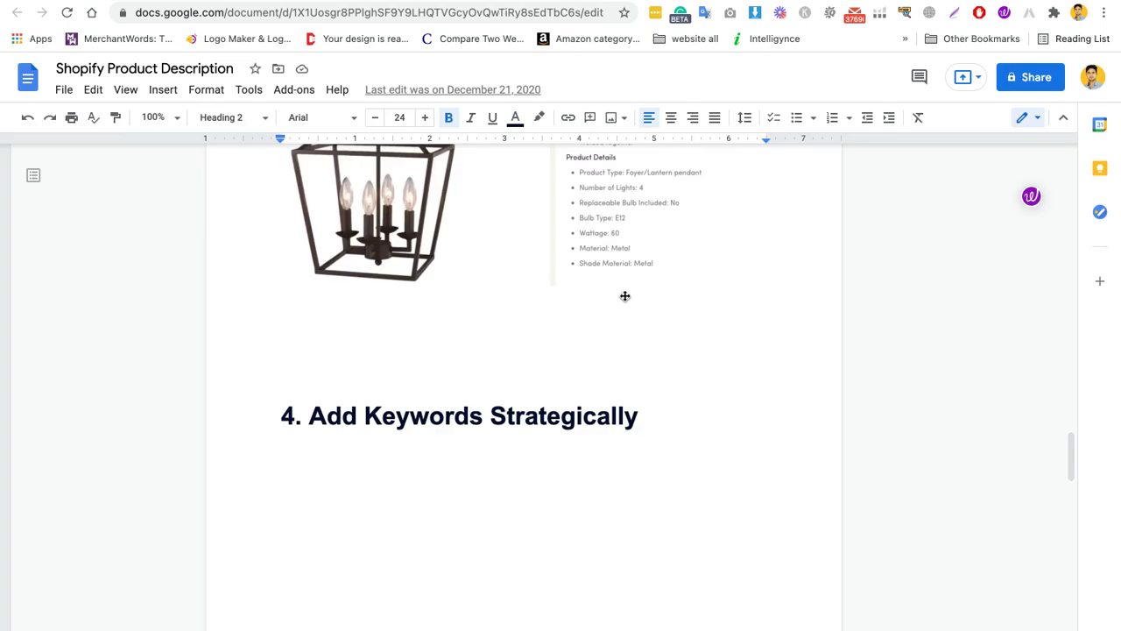
Add two blank lines below '3. Cotton Bedsheet With Pillowcases' in the document
{"action": "scroll", "coordinate": [617, 407], "scroll_direction": "down", "scroll_amount": 10}
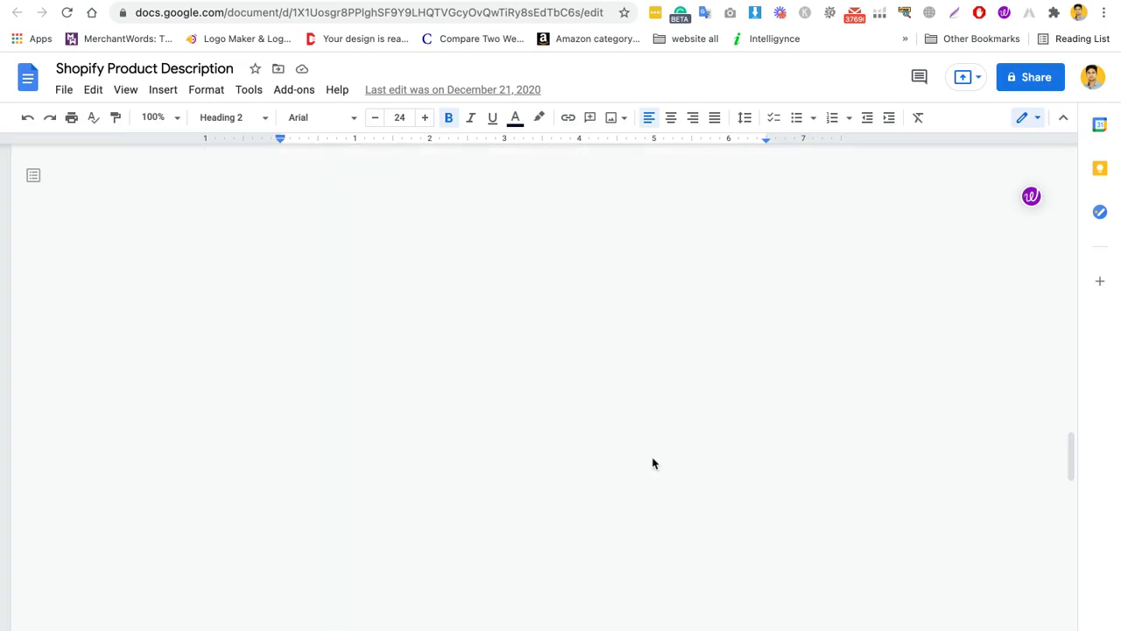
{"action": "scroll", "coordinate": [620, 410], "scroll_direction": "down", "scroll_amount": 15}
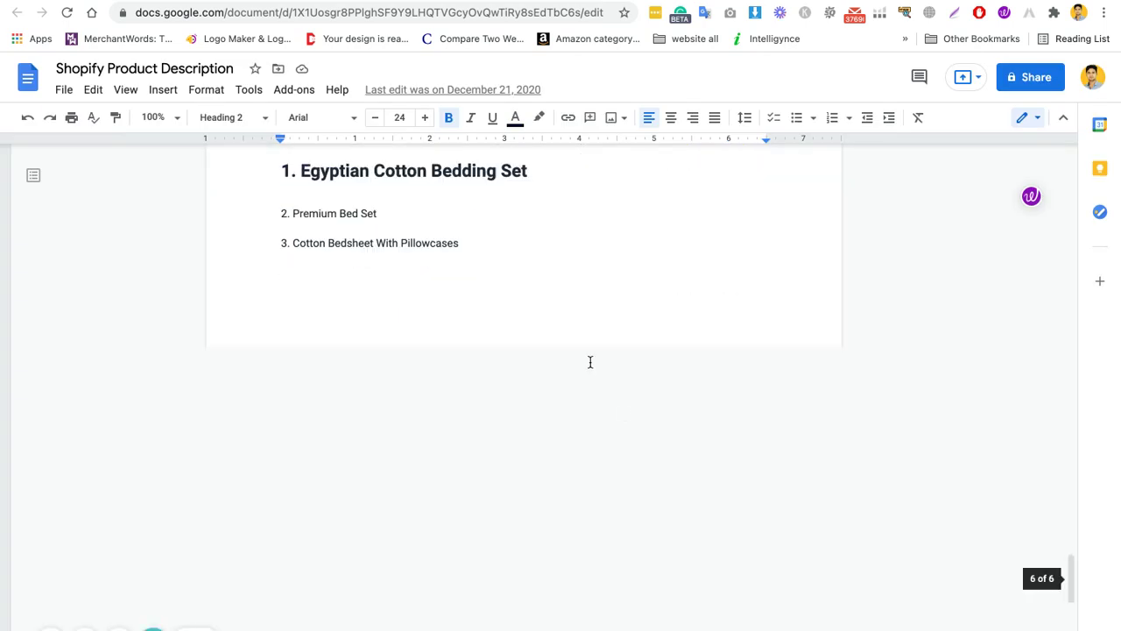
{"action": "left_click", "coordinate": [592, 320]}
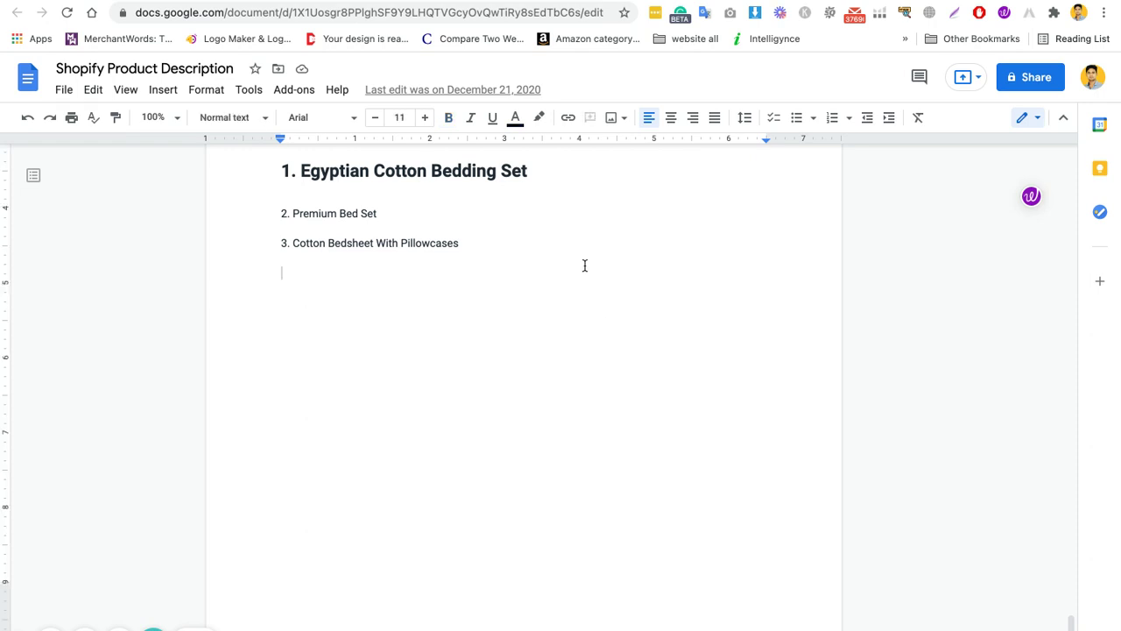
{"action": "key", "text": "Return"}
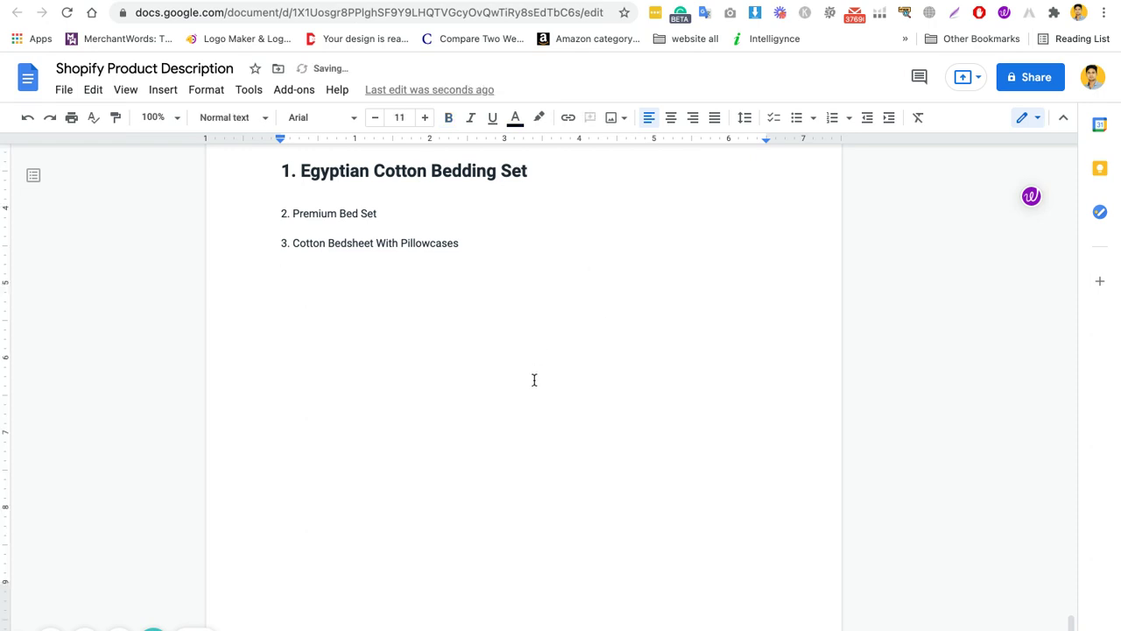
{"action": "key", "text": "Return"}
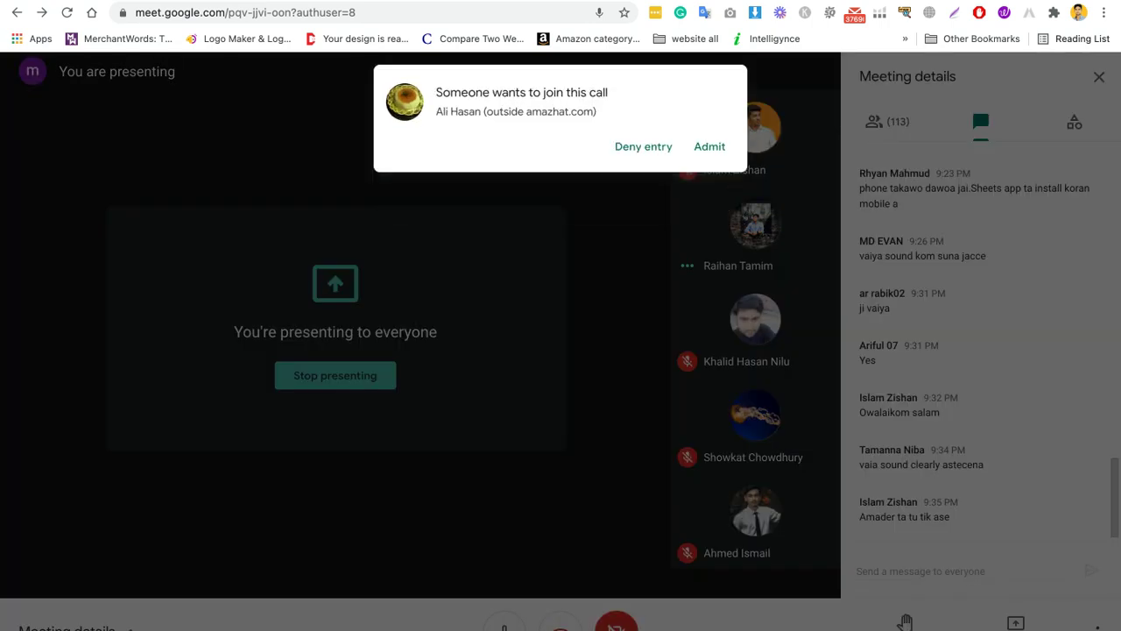
Admit the waiting guest to the Meet call, raising participants to 114
{"action": "left_click", "coordinate": [709, 148]}
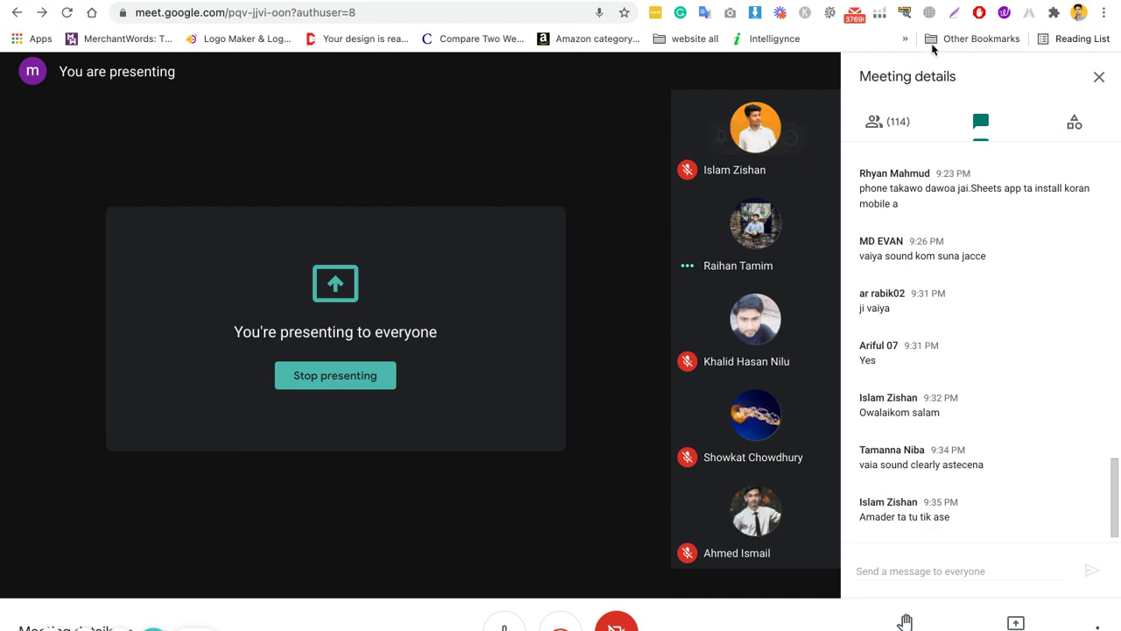
Check the 'Dog Collars Leather Leash' image results, then return to the Product Description doc
{"action": "left_click", "coordinate": [889, 0]}
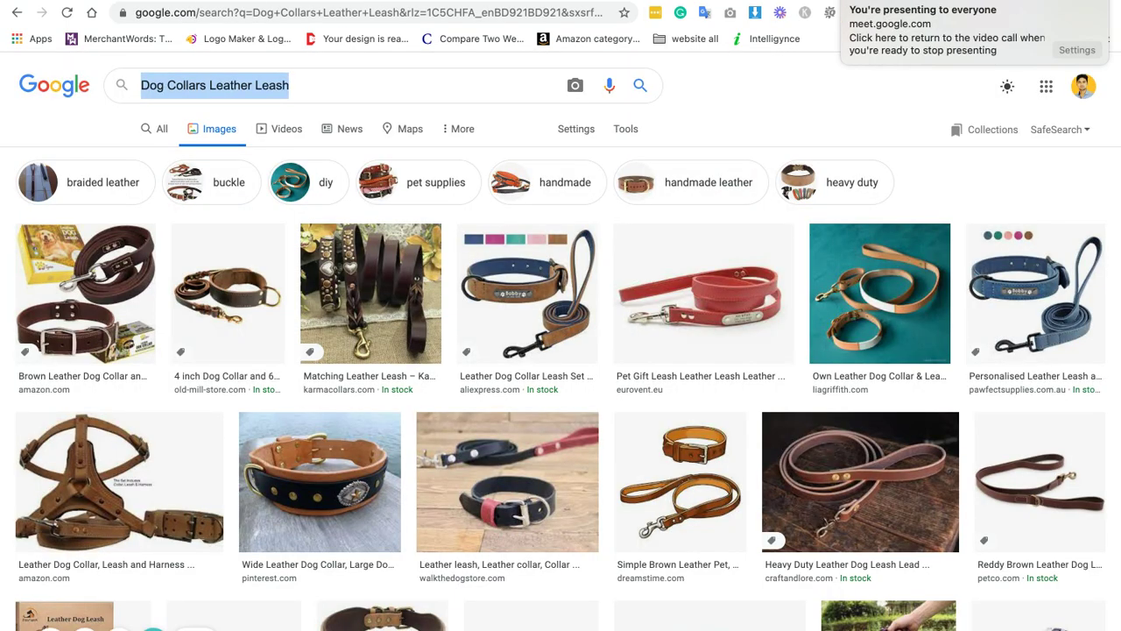
{"action": "left_click", "coordinate": [877, 3]}
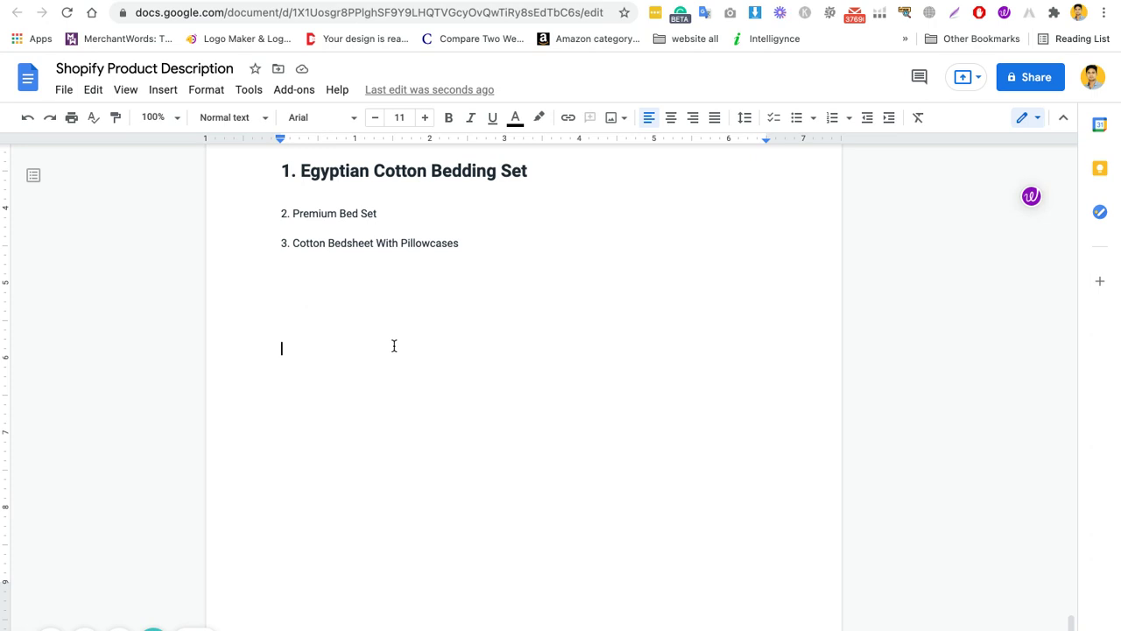
List amazon.com, ebay.com and walmart.com on separate lines in the document
{"action": "type", "text": "amazon.com"}
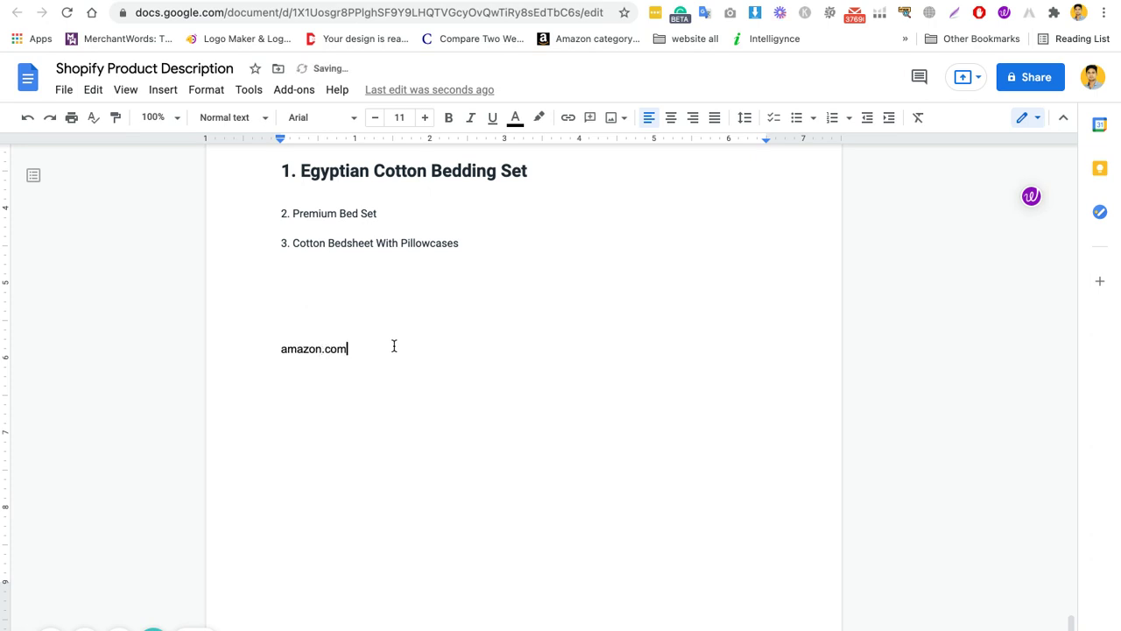
{"action": "key", "text": "Return"}
{"action": "type", "text": "ebay.com"}
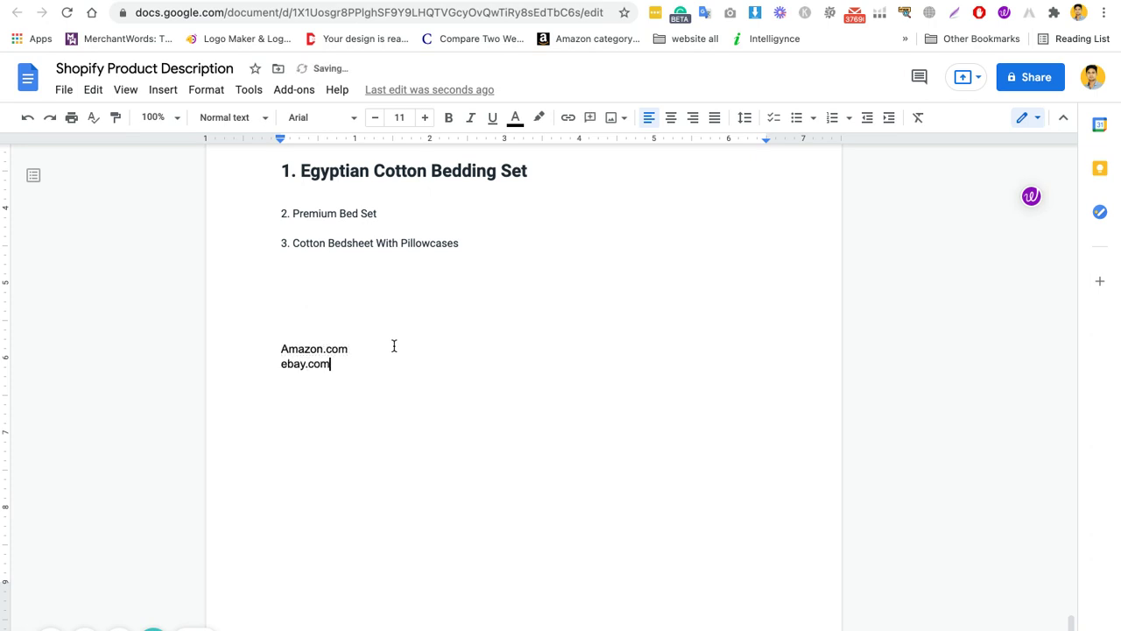
{"action": "key", "text": "Return"}
{"action": "type", "text": "walmart.com"}
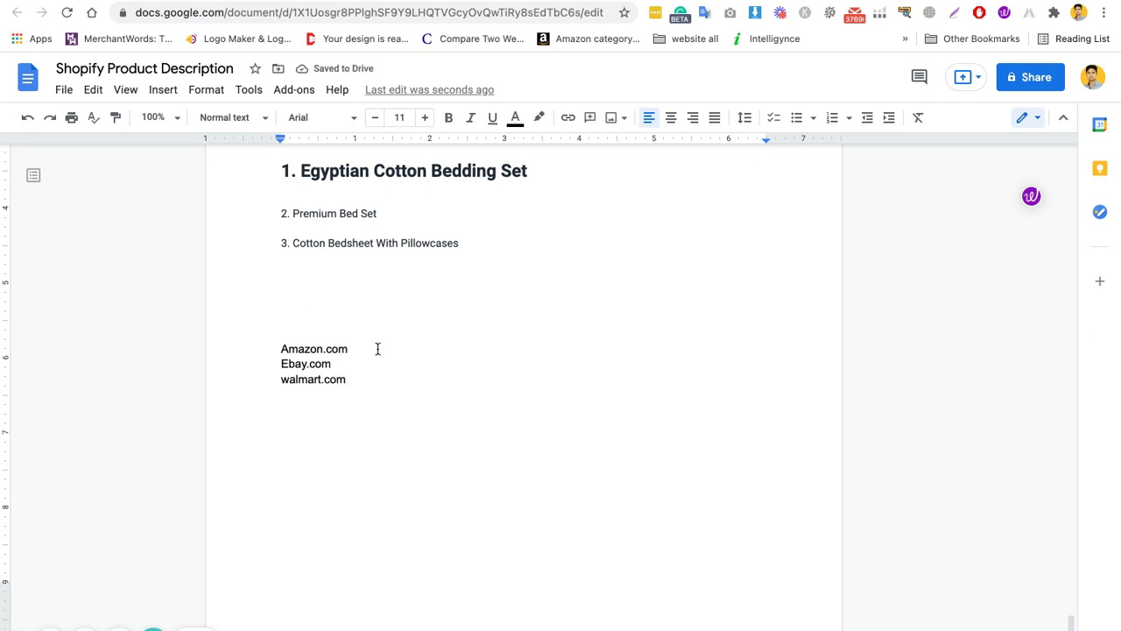
Add amazon.co.uk and ebay.co.uk beside the amazon.com and ebay.com lines
{"action": "left_click", "coordinate": [477, 350]}
{"action": "type", "text": "amazon."}
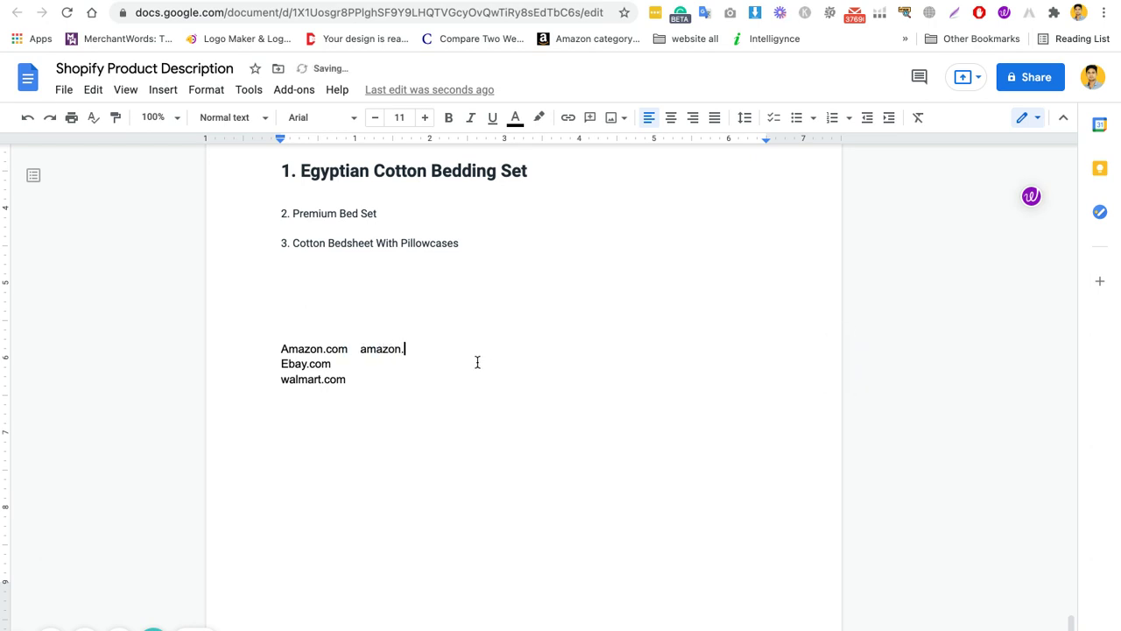
{"action": "type", "text": "co.uk"}
{"action": "double_click", "coordinate": [449, 367]}
{"action": "left_click", "coordinate": [449, 368]}
{"action": "type", "text": "ebay.co.uk"}
{"action": "left_click", "coordinate": [417, 382]}
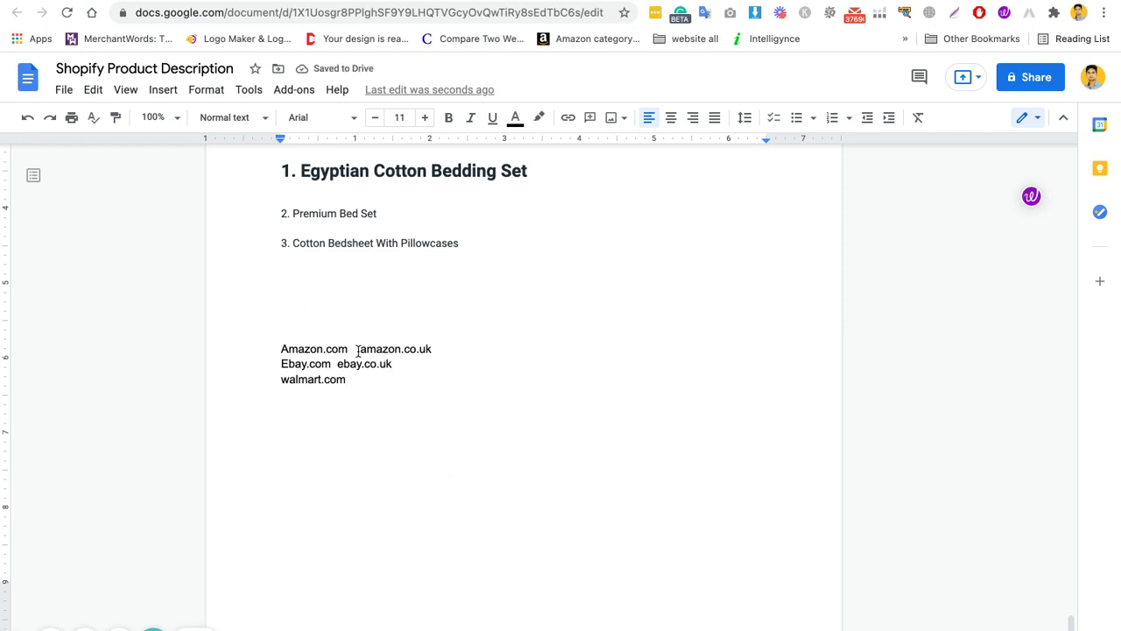
{"action": "left_click_drag", "start_coordinate": [360, 349], "coordinate": [433, 349]}
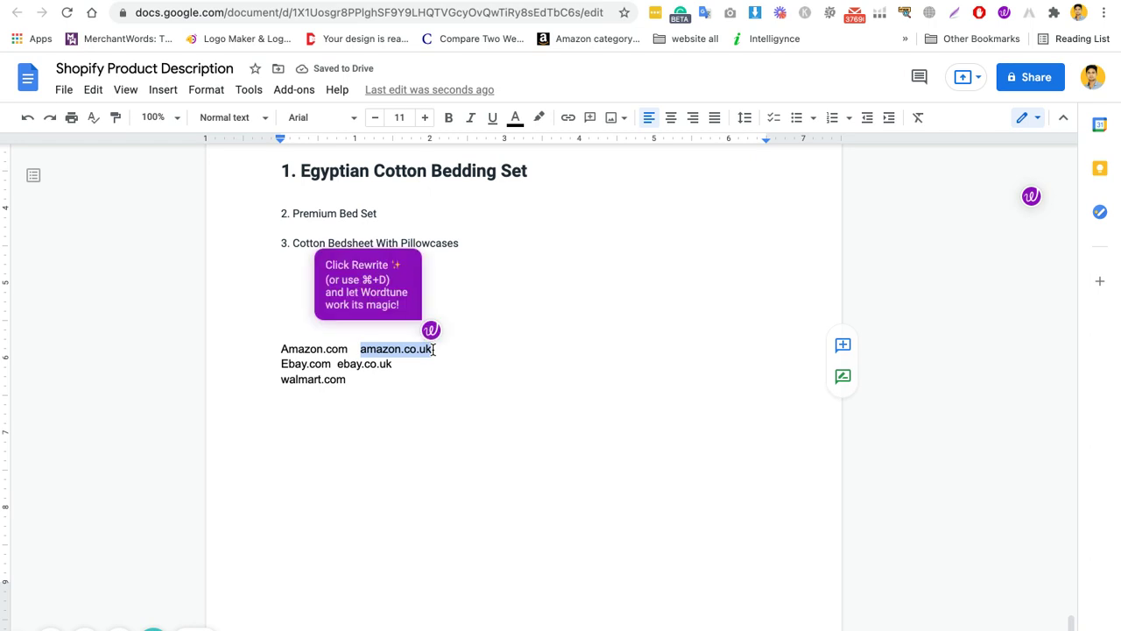
{"action": "left_click", "coordinate": [456, 352]}
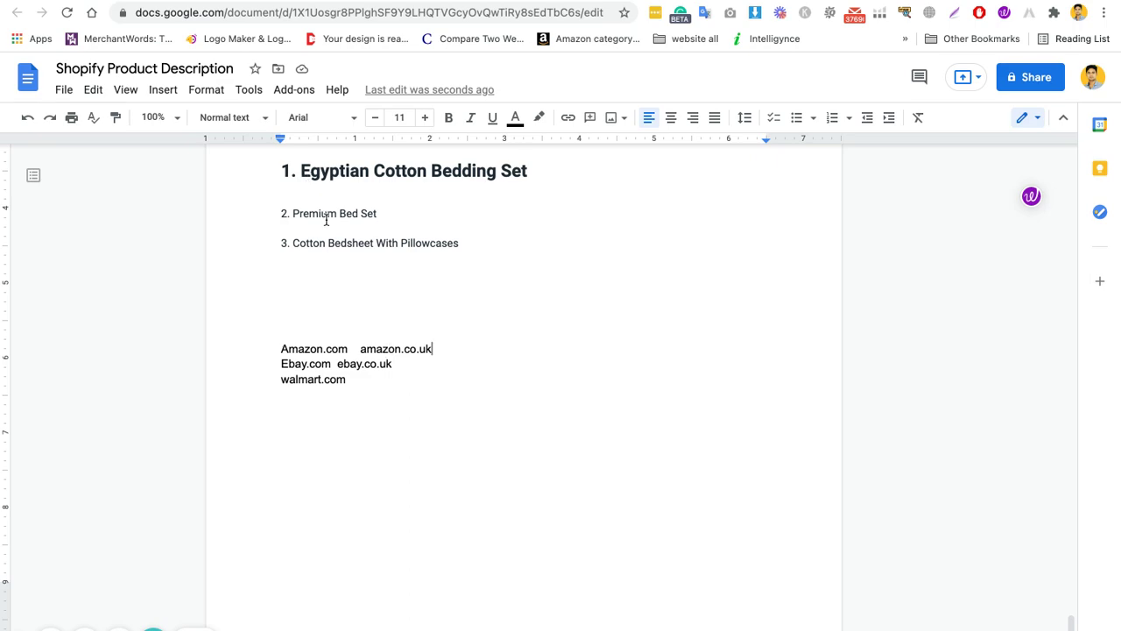
{"action": "key", "text": "ctrl+Tab"}
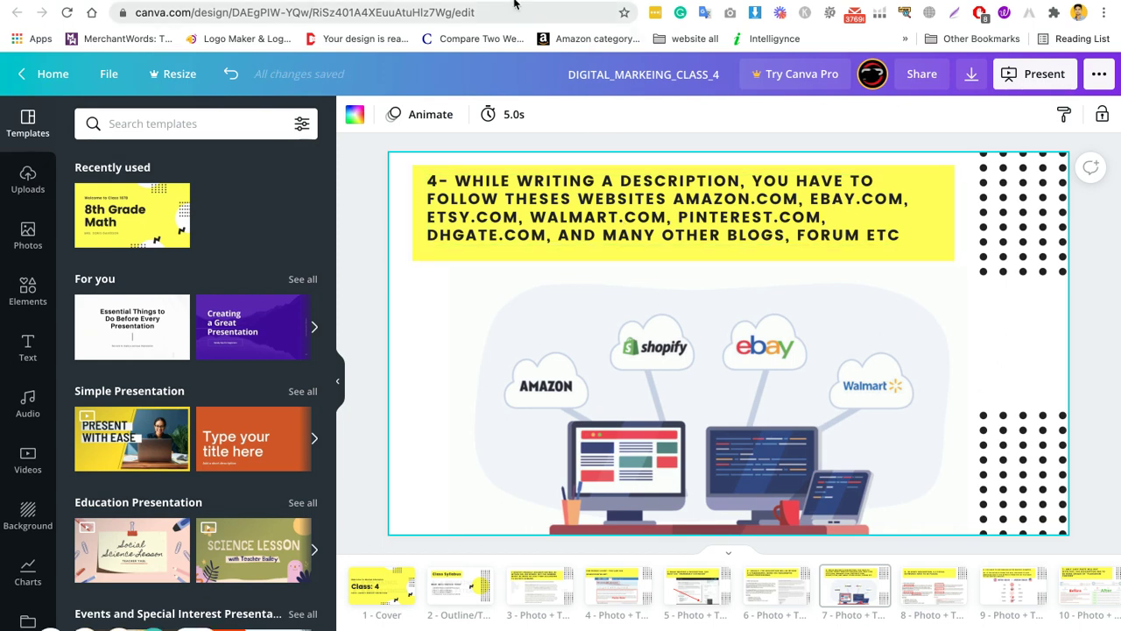
Admit the next waiting guest to the Meet call and return to the Shopify product page
{"action": "key", "text": "ctrl+Tab"}
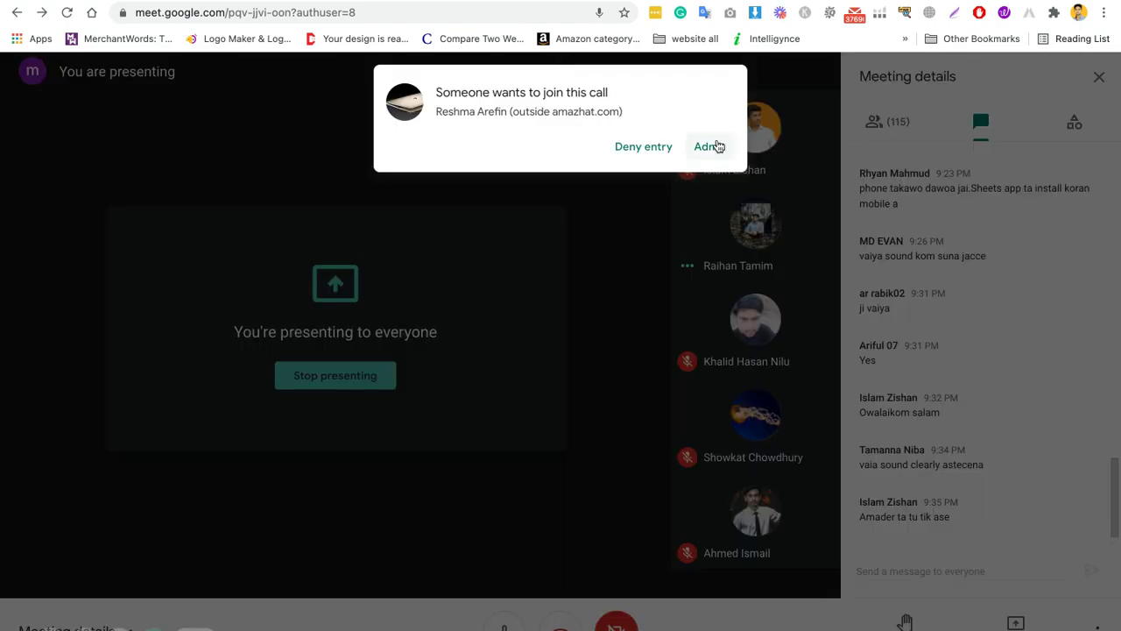
{"action": "left_click", "coordinate": [711, 146]}
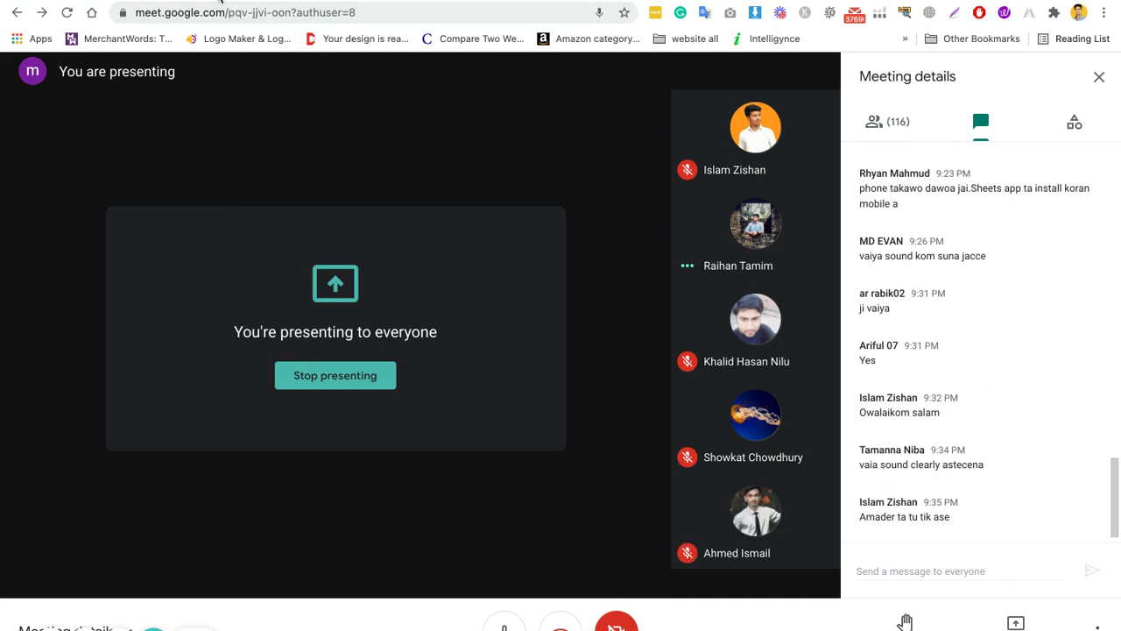
{"action": "left_click", "coordinate": [263, 0]}
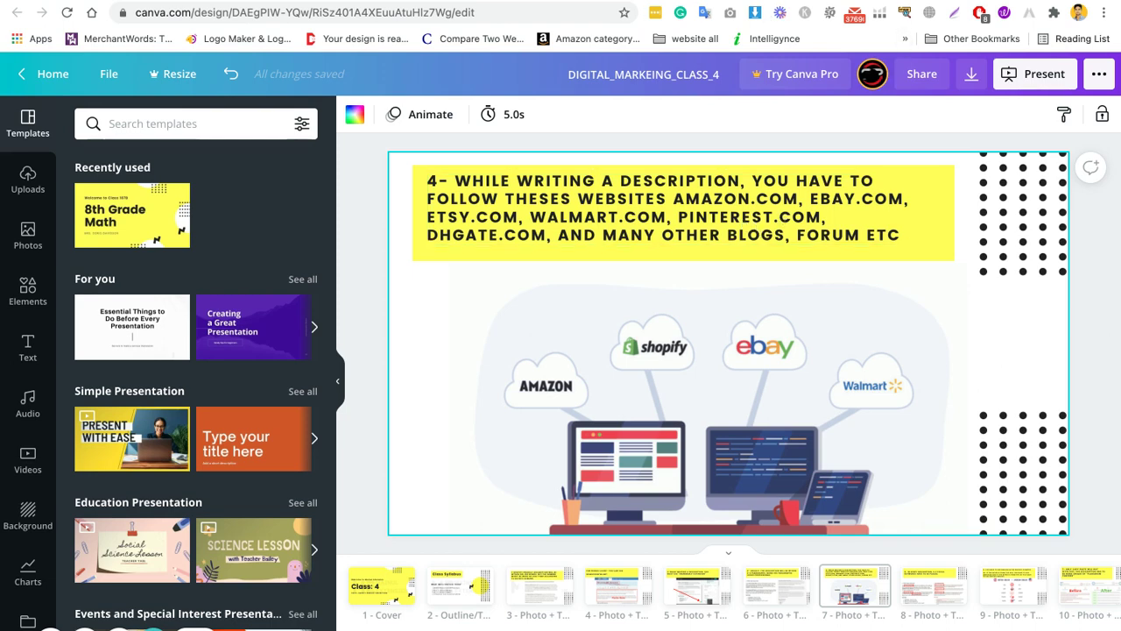
{"action": "key", "text": "ctrl+Tab"}
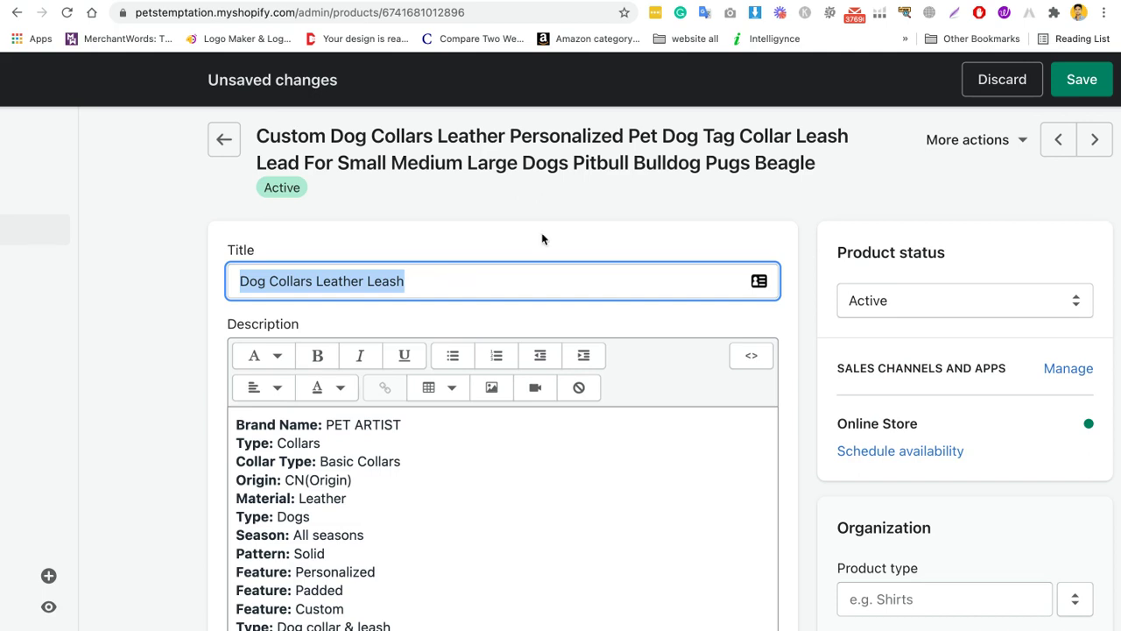
Select 'Dog Collars' from the product title and paste it into a new tab's address bar
{"action": "left_click_drag", "start_coordinate": [829, 164], "coordinate": [254, 132]}
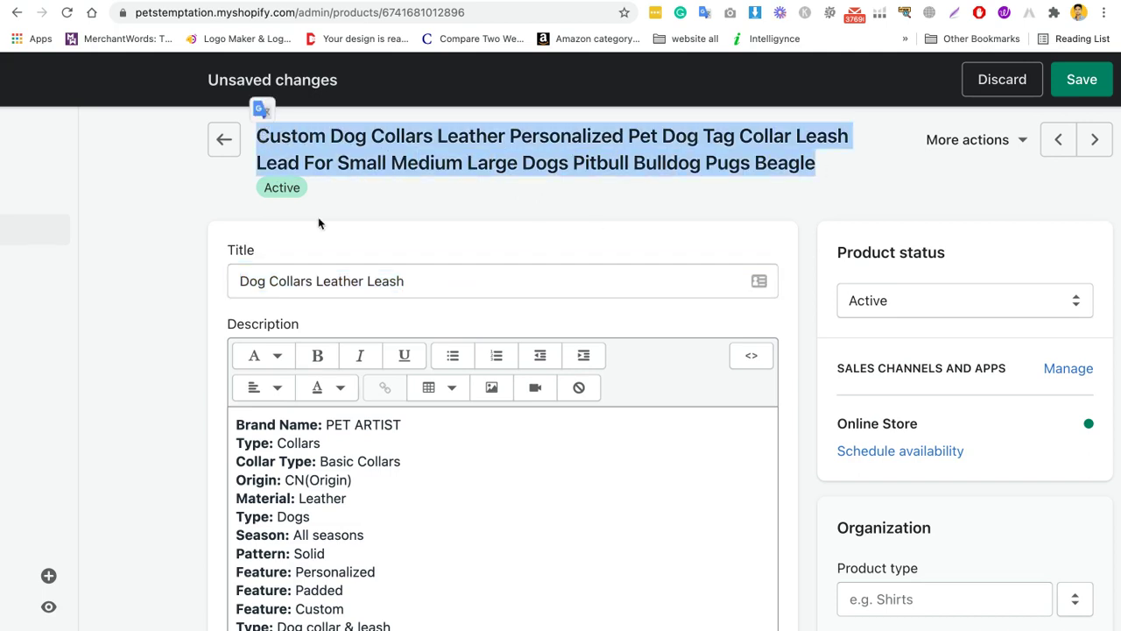
{"action": "left_click", "coordinate": [429, 282]}
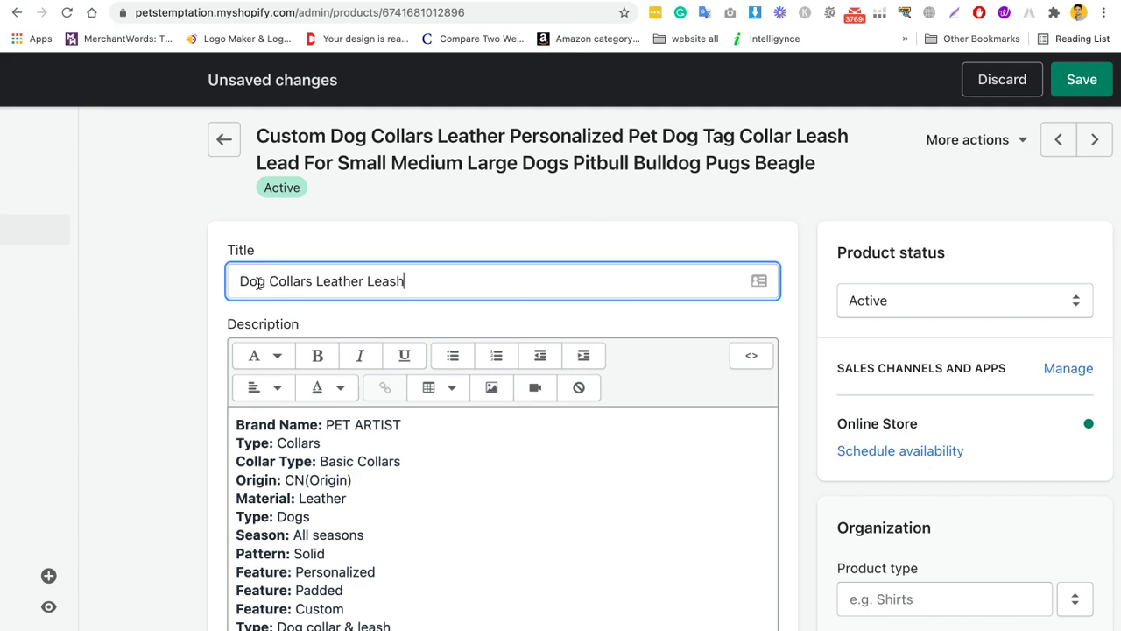
{"action": "left_click_drag", "start_coordinate": [265, 282], "coordinate": [239, 282]}
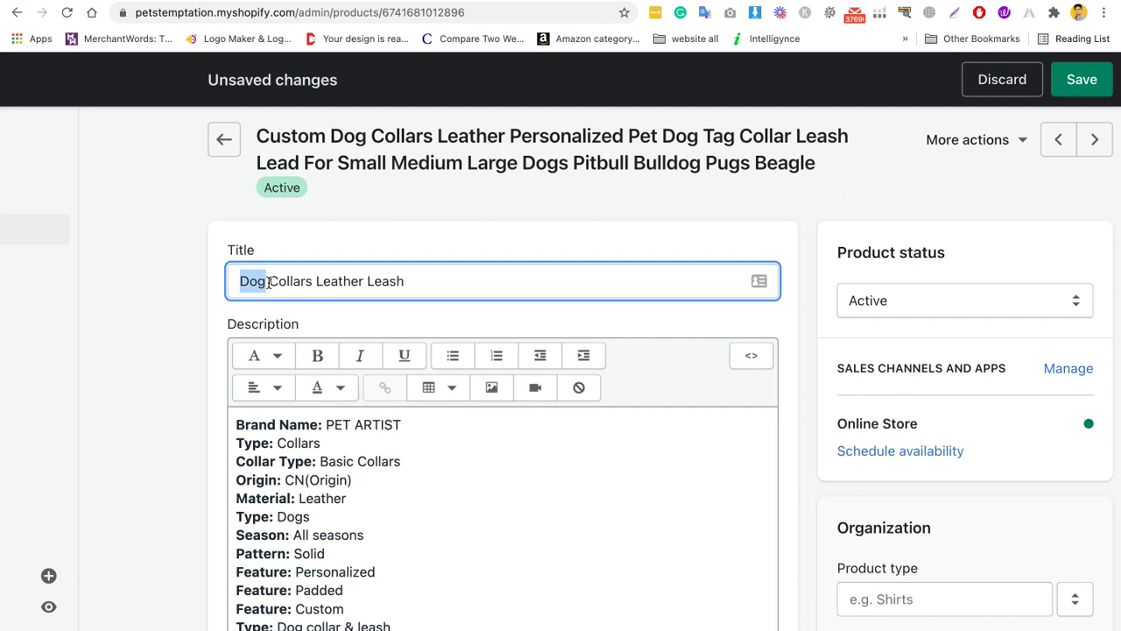
{"action": "left_click", "coordinate": [278, 280]}
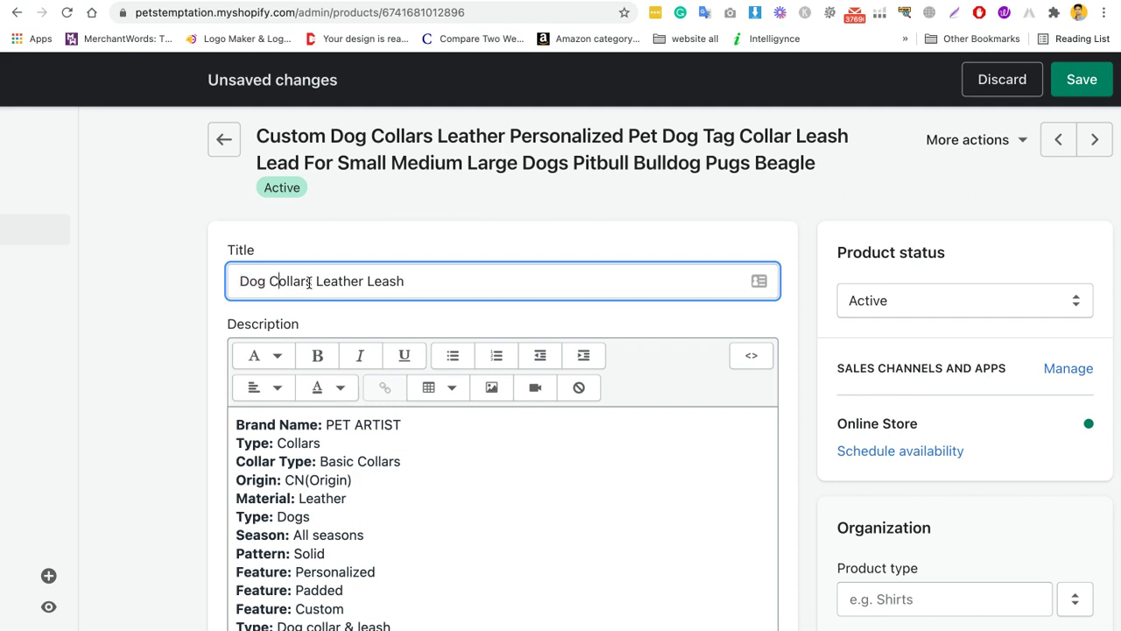
{"action": "left_click_drag", "start_coordinate": [269, 280], "coordinate": [313, 280]}
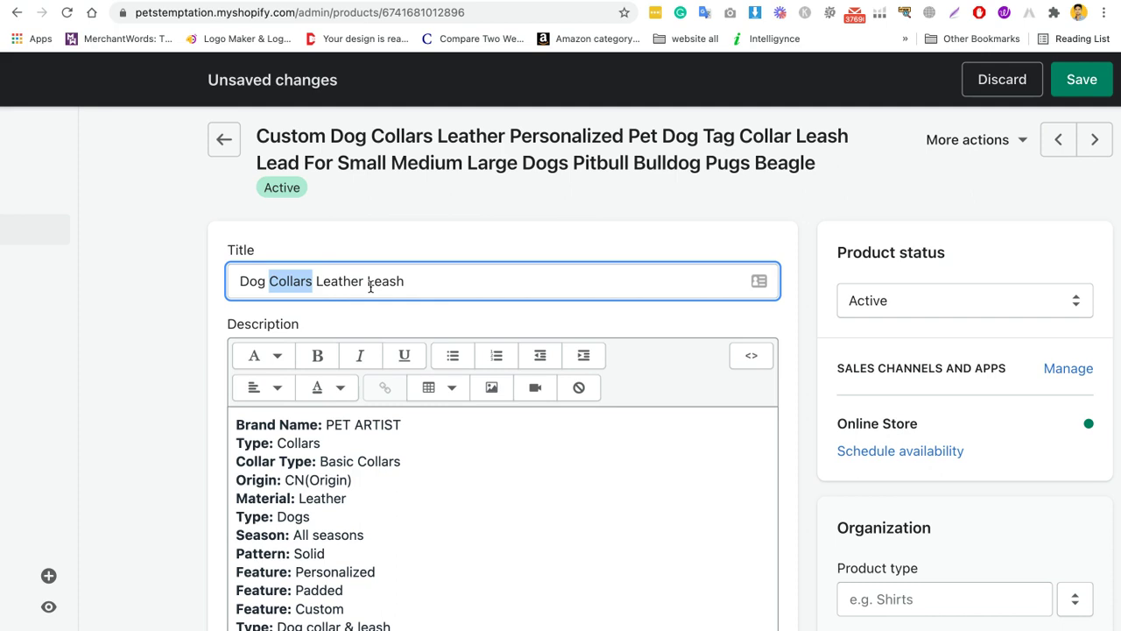
{"action": "left_click", "coordinate": [368, 282]}
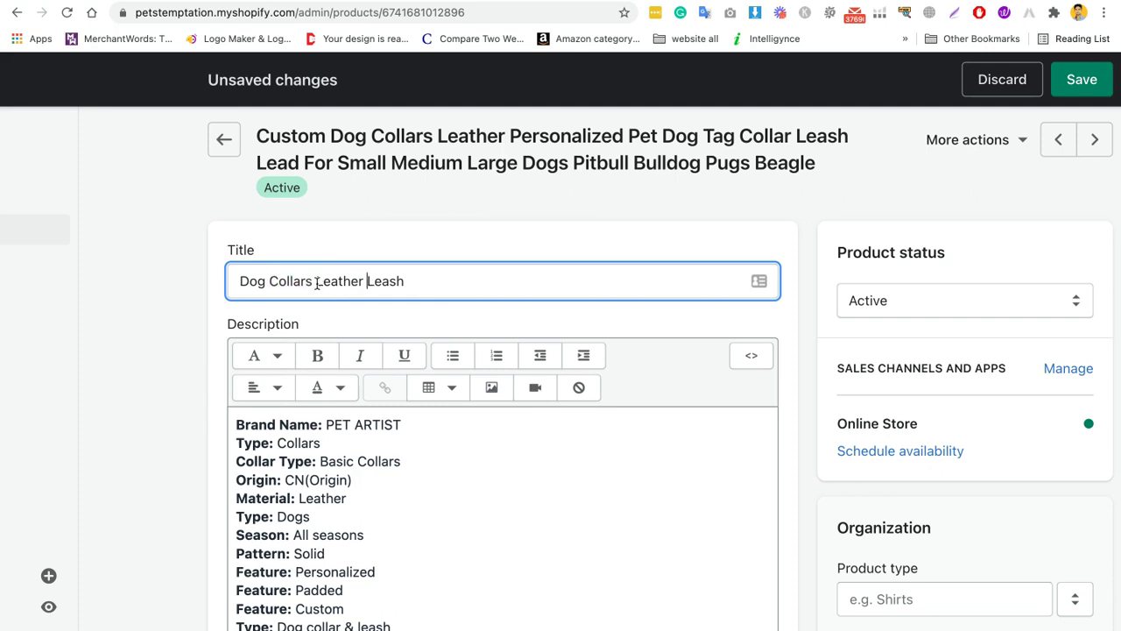
{"action": "left_click_drag", "start_coordinate": [312, 281], "coordinate": [235, 279]}
{"action": "key", "text": "super+c"}
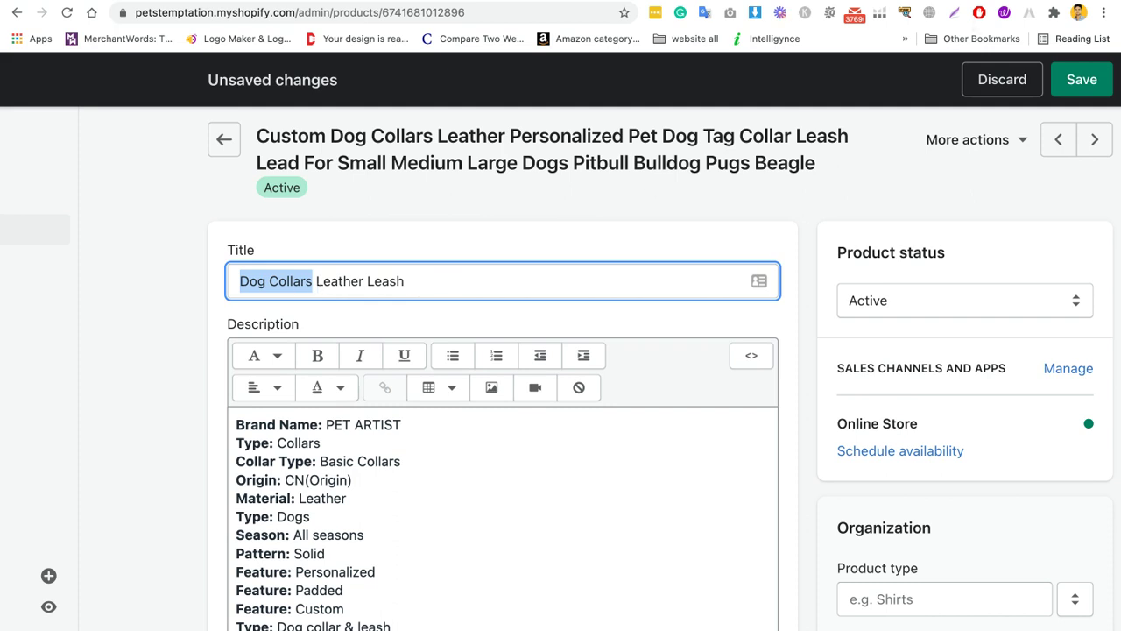
{"action": "key", "text": "super+t"}
{"action": "key", "text": "super+v"}
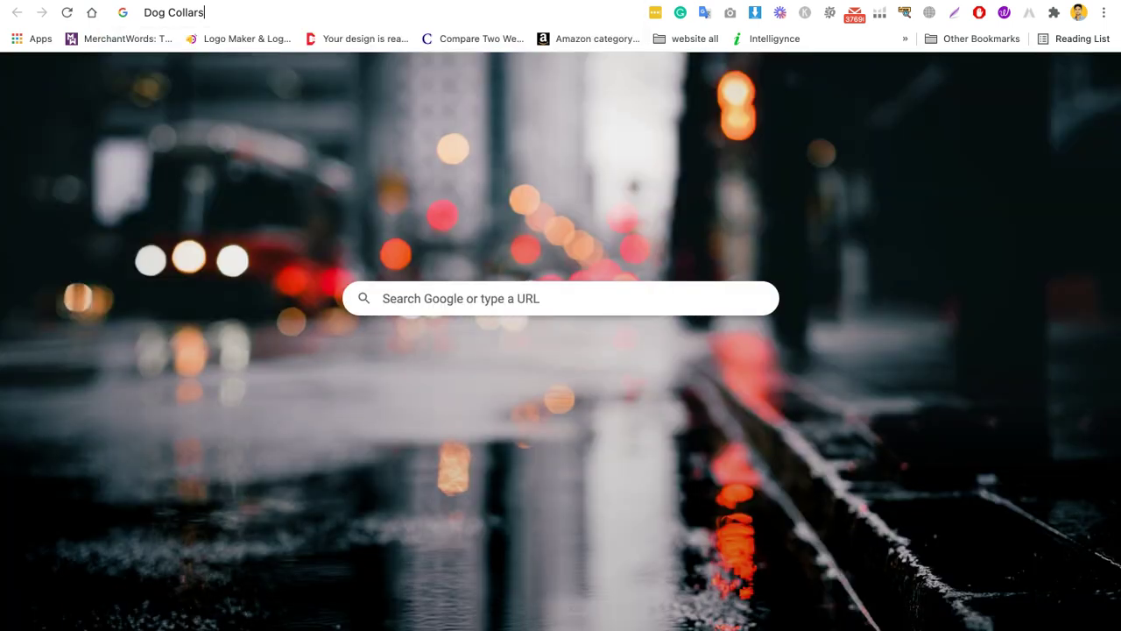
Search Google Images for 'Dog Collars', then change the query to 'Dog leash'
{"action": "key", "text": "Return"}
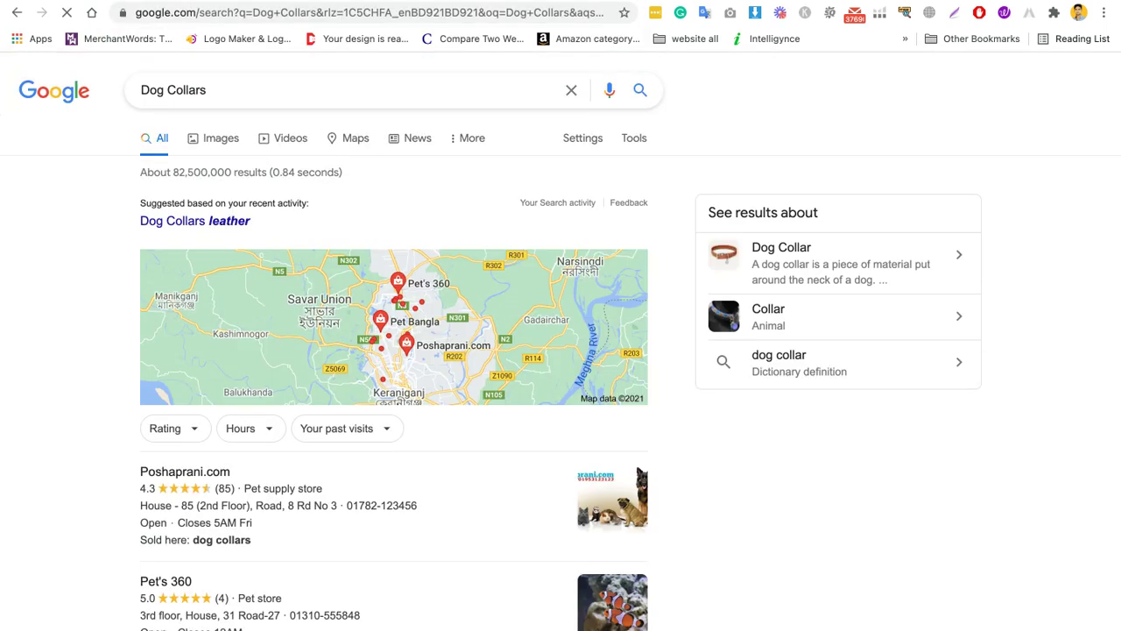
{"action": "left_click", "coordinate": [205, 144]}
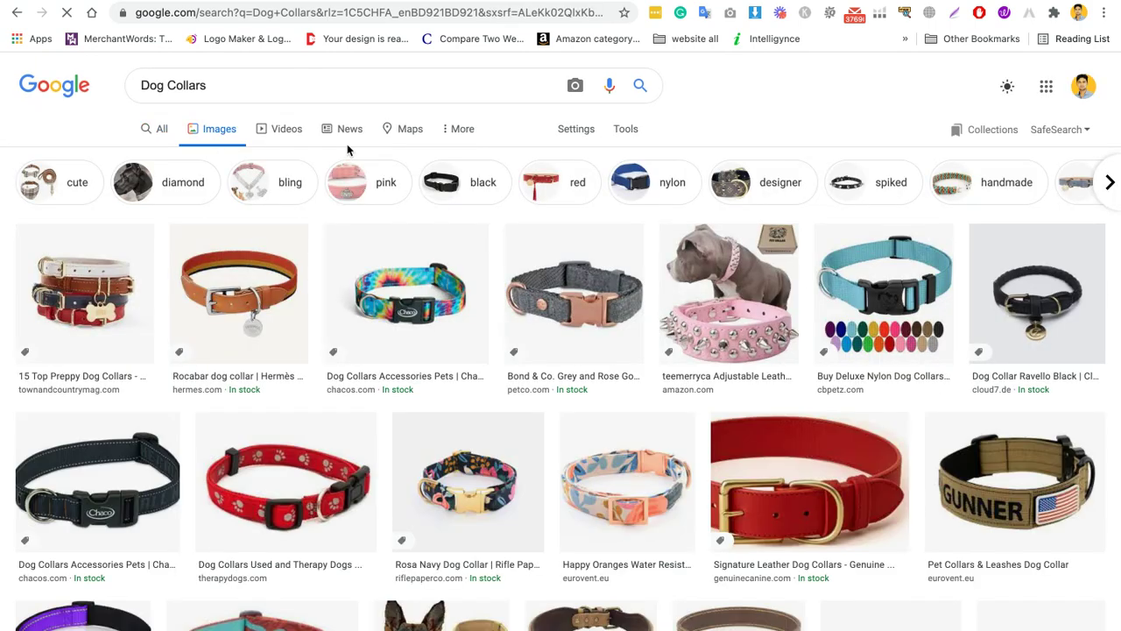
{"action": "left_click", "coordinate": [314, 81]}
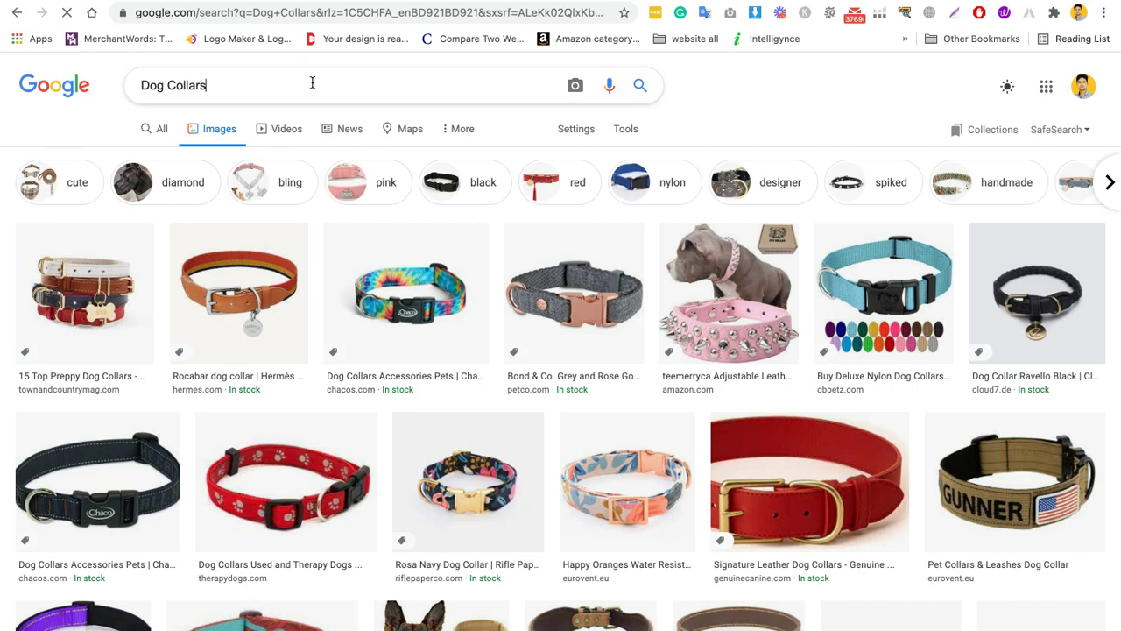
{"action": "key", "text": "BackSpace"}
{"action": "key", "text": "BackSpace"}
{"action": "key", "text": "BackSpace"}
{"action": "key", "text": "BackSpace"}
{"action": "key", "text": "BackSpace"}
{"action": "key", "text": "BackSpace"}
{"action": "key", "text": "BackSpace"}
{"action": "key", "text": "BackSpace"}
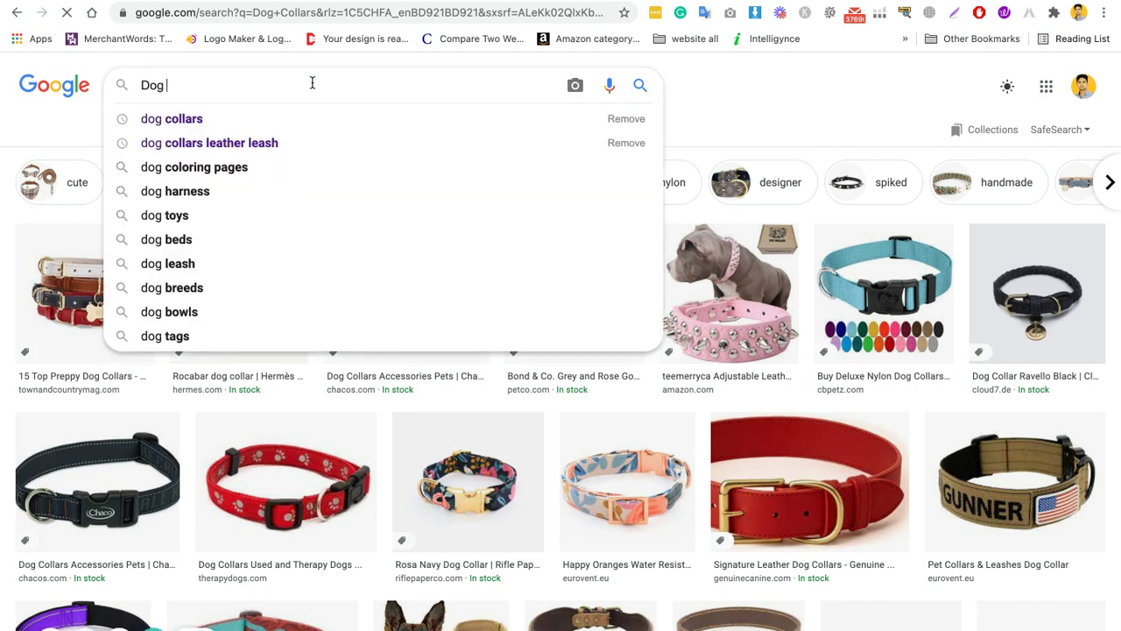
{"action": "type", "text": "leash"}
{"action": "key", "text": "Return"}
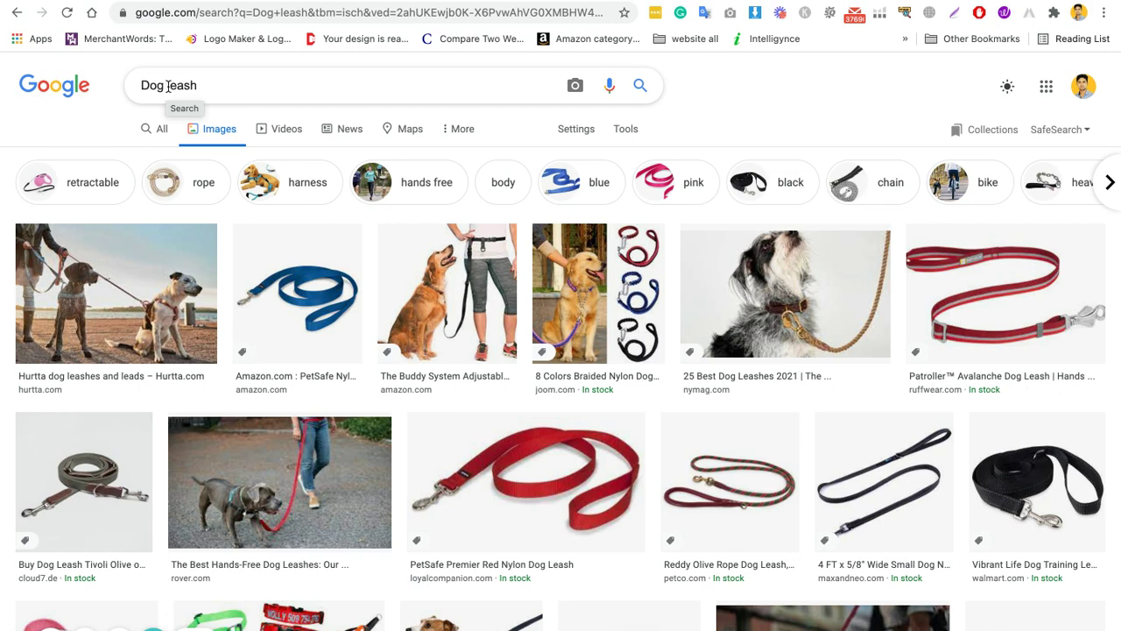
Back in the Shopify product editor, select the full title 'Dog Collars Leather Leash'
{"action": "left_click", "coordinate": [170, 4]}
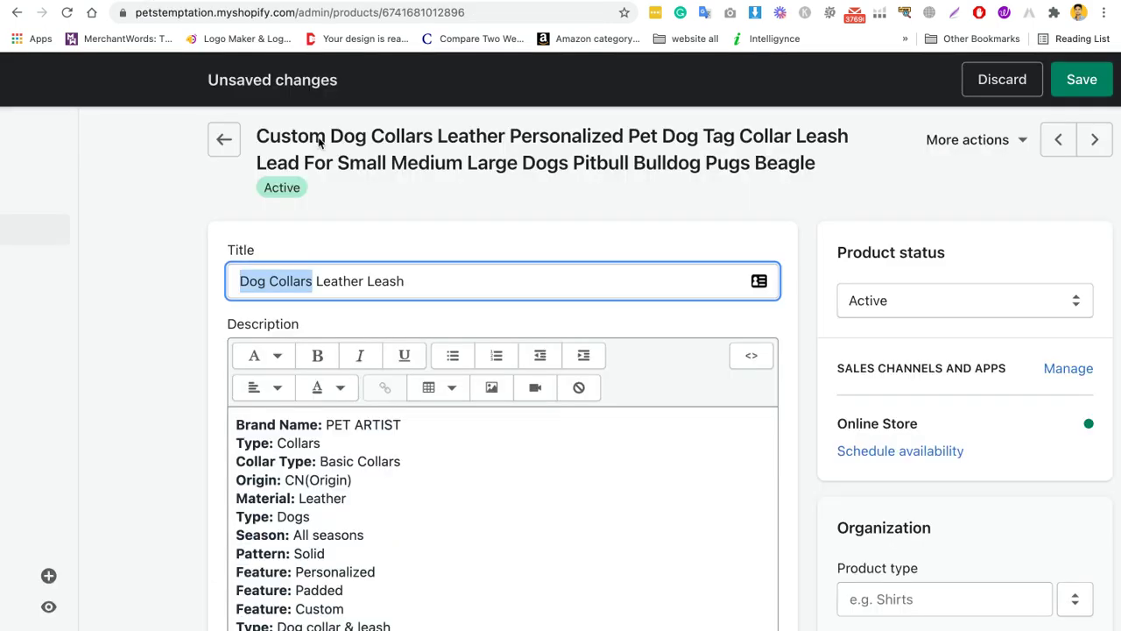
{"action": "left_click", "coordinate": [425, 276]}
{"action": "left_click_drag", "start_coordinate": [411, 282], "coordinate": [368, 281]}
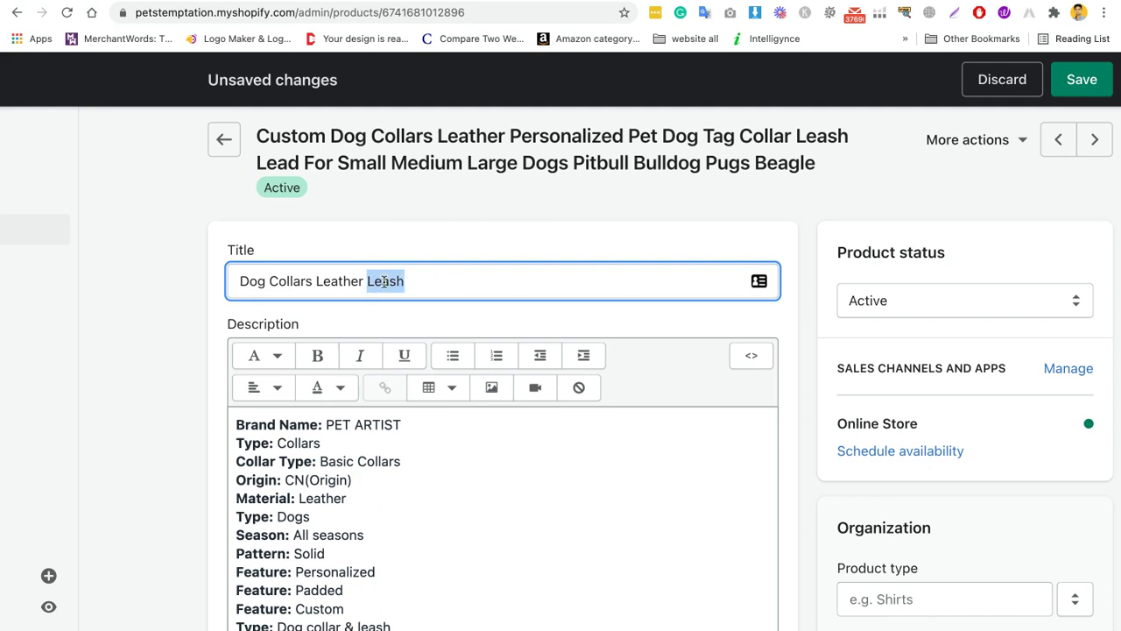
{"action": "left_click", "coordinate": [315, 280]}
{"action": "left_click_drag", "start_coordinate": [315, 280], "coordinate": [269, 280]}
{"action": "left_click", "coordinate": [473, 288]}
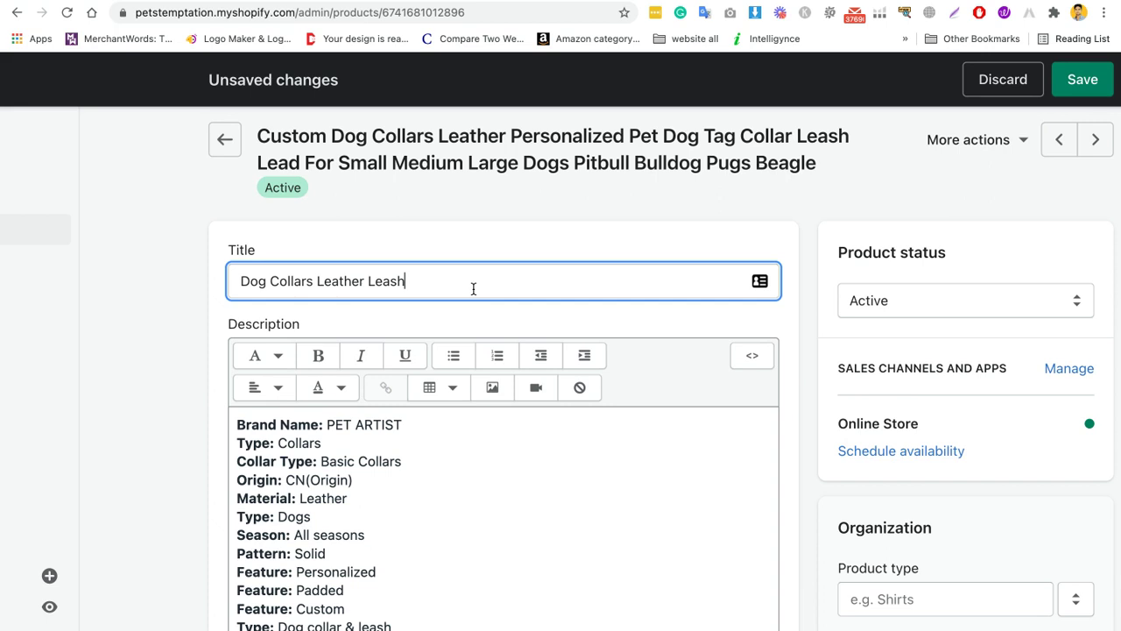
{"action": "left_click_drag", "start_coordinate": [438, 283], "coordinate": [239, 280]}
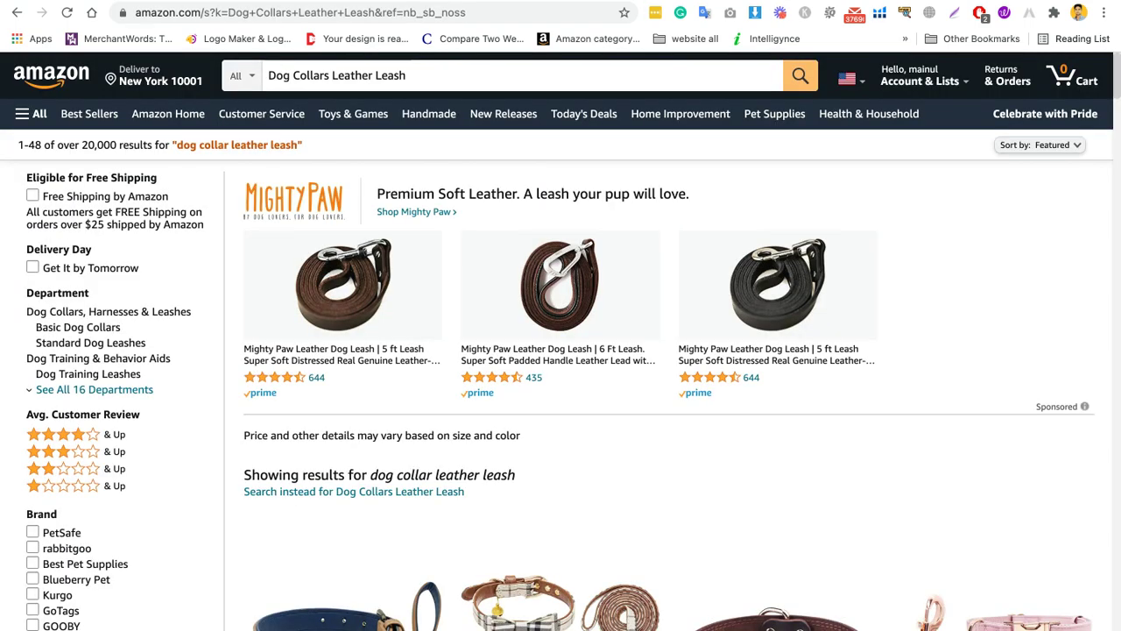
Open the Didog leather dog collar listing on Amazon, then scroll Shopify to the Media section
{"action": "scroll", "coordinate": [585, 285], "scroll_direction": "down", "scroll_amount": 2}
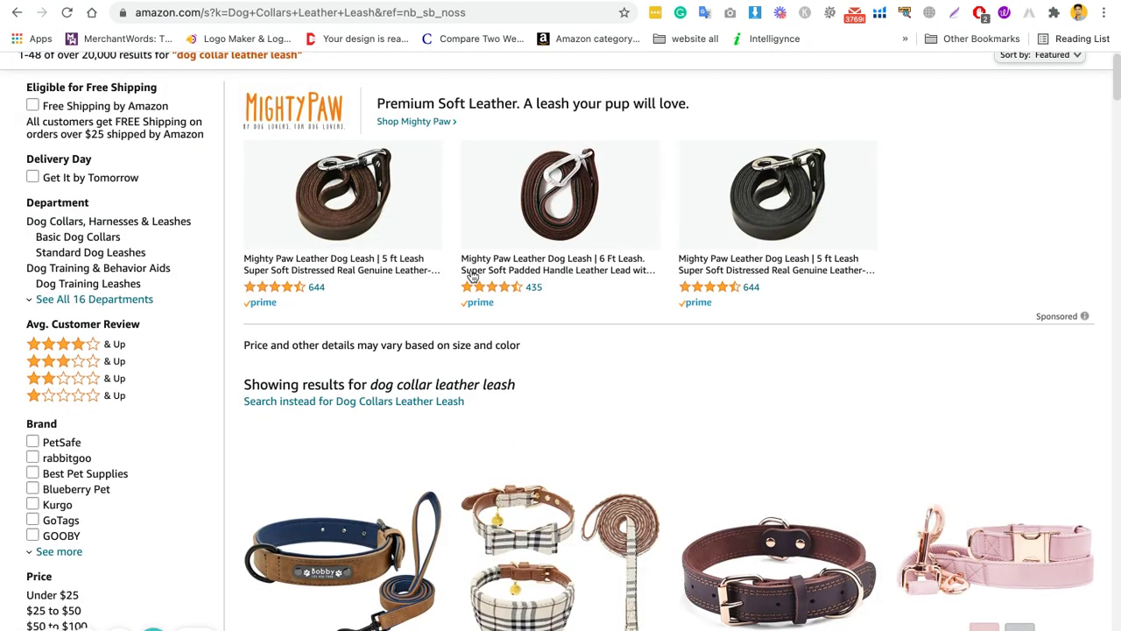
{"action": "scroll", "coordinate": [386, 382], "scroll_direction": "down", "scroll_amount": 3}
{"action": "scroll", "coordinate": [383, 404], "scroll_direction": "down", "scroll_amount": 3}
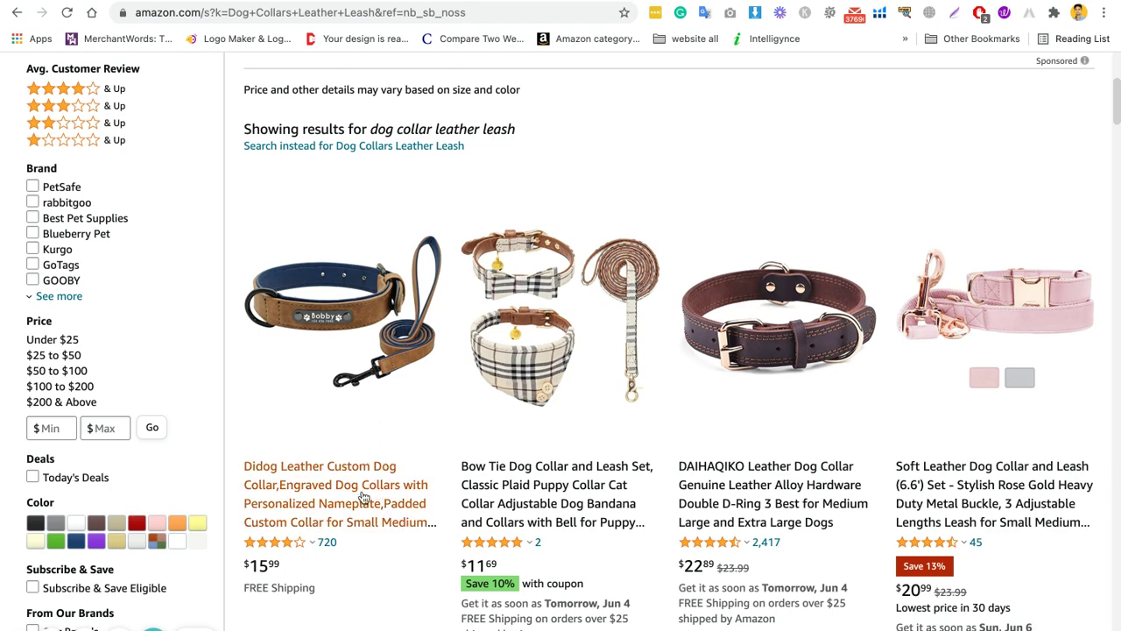
{"action": "left_click", "coordinate": [347, 494]}
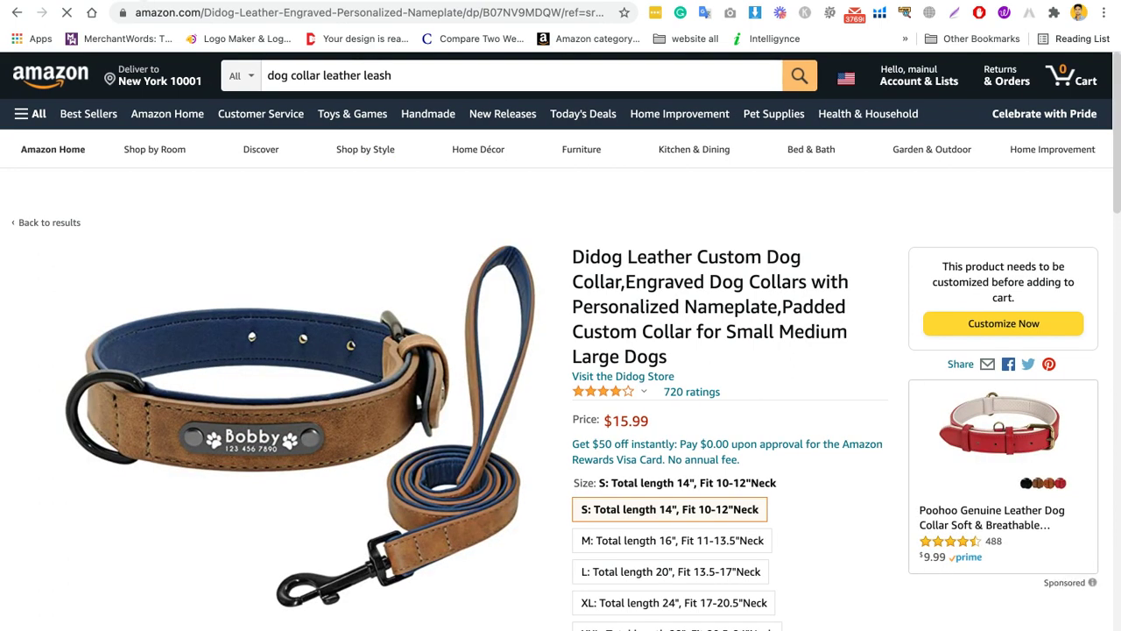
{"action": "key", "text": "ctrl+Tab"}
{"action": "scroll", "coordinate": [640, 272], "scroll_direction": "down", "scroll_amount": 10}
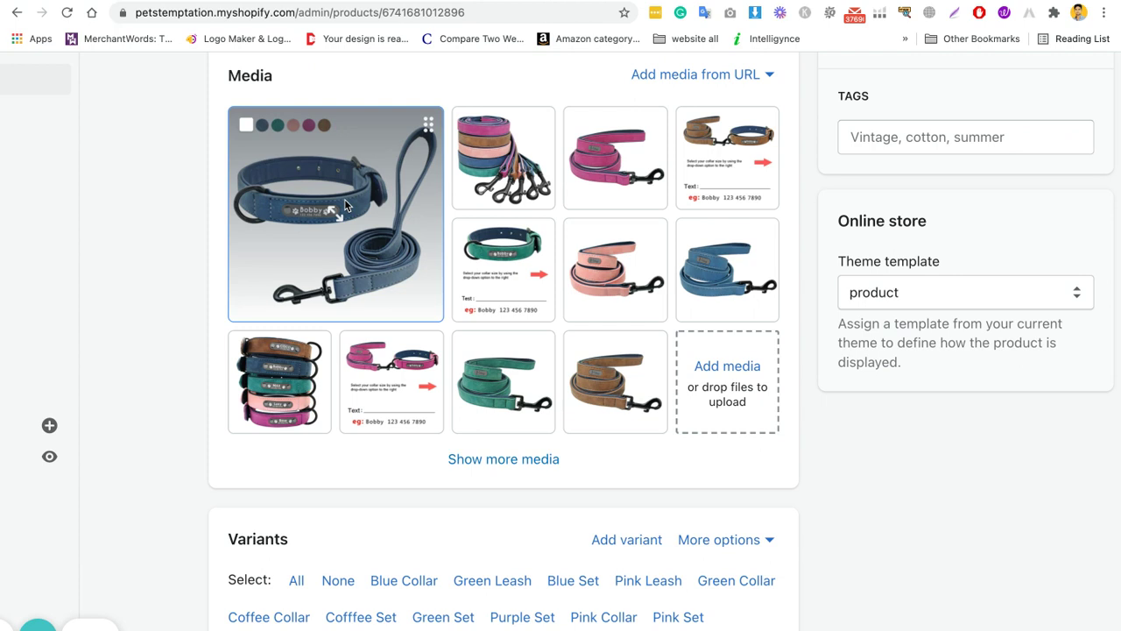
Preview the product's main collar-and-leash image, then return to the Amazon Didog page
{"action": "left_click", "coordinate": [345, 202]}
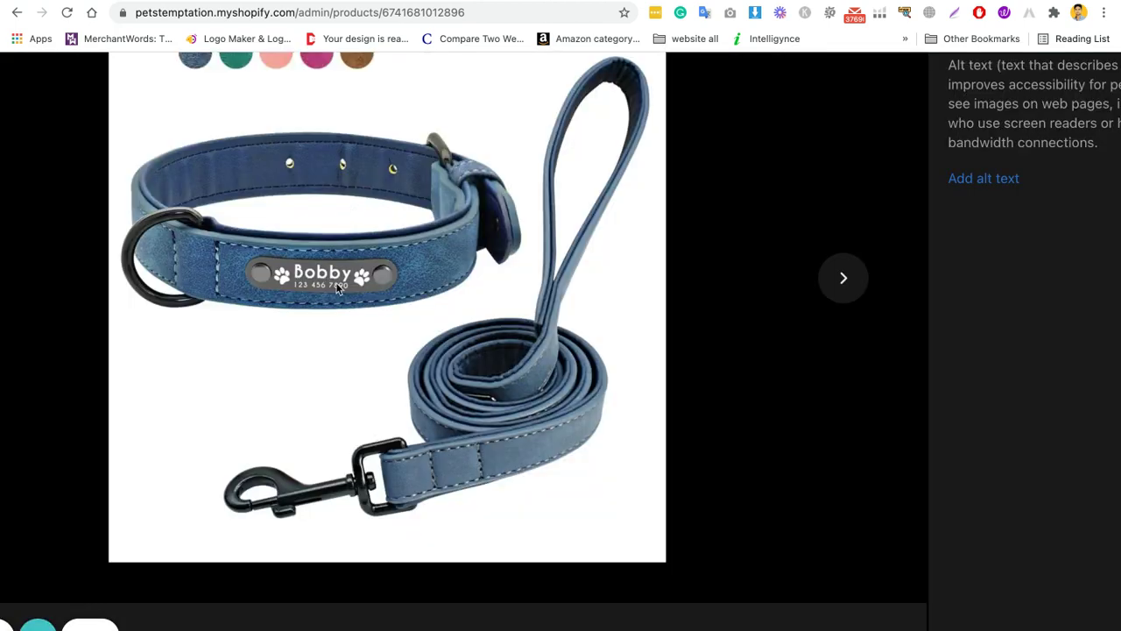
{"action": "left_click", "coordinate": [900, 2]}
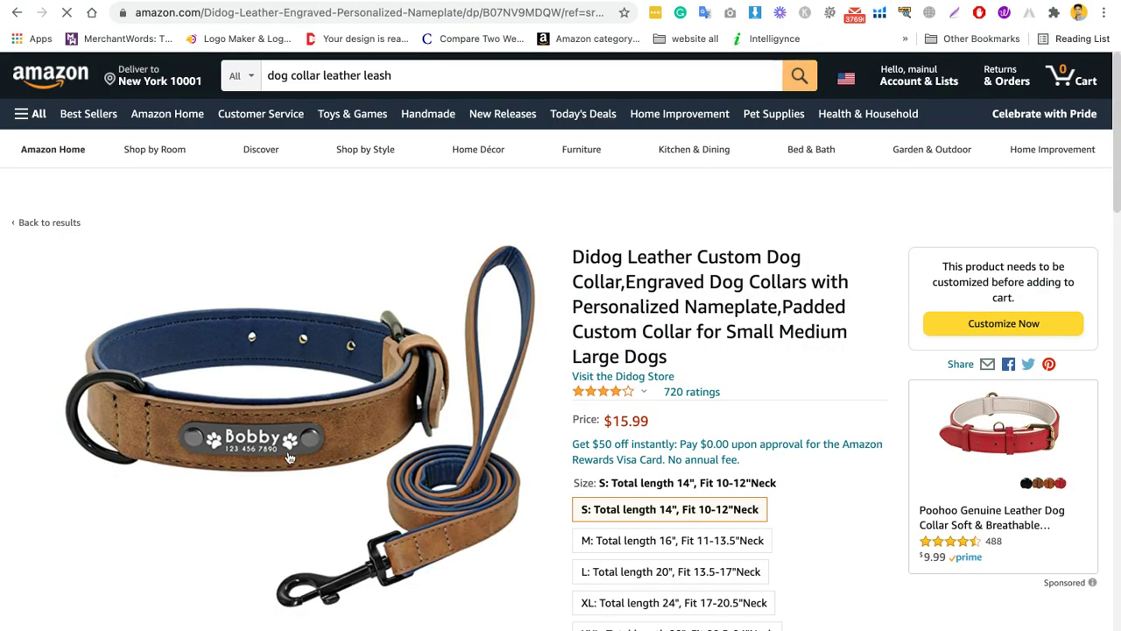
Highlight the Didog listing's 'About this item' bullets, focusing on the improved-materials bullet
{"action": "mouse_move", "coordinate": [296, 422]}
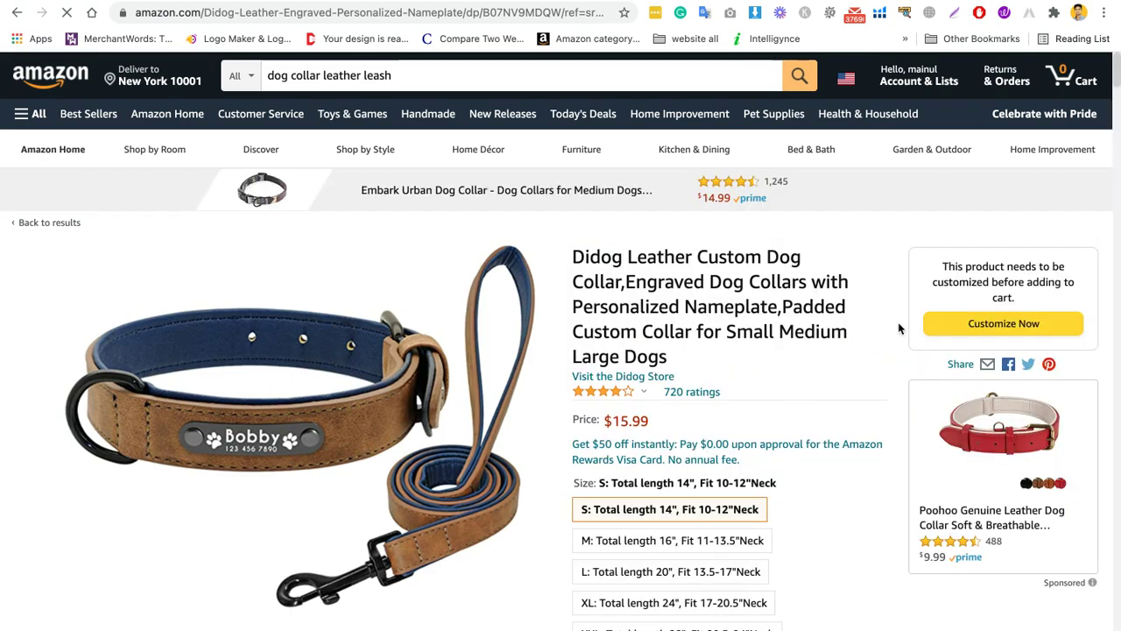
{"action": "scroll", "coordinate": [818, 322], "scroll_direction": "down", "scroll_amount": 7}
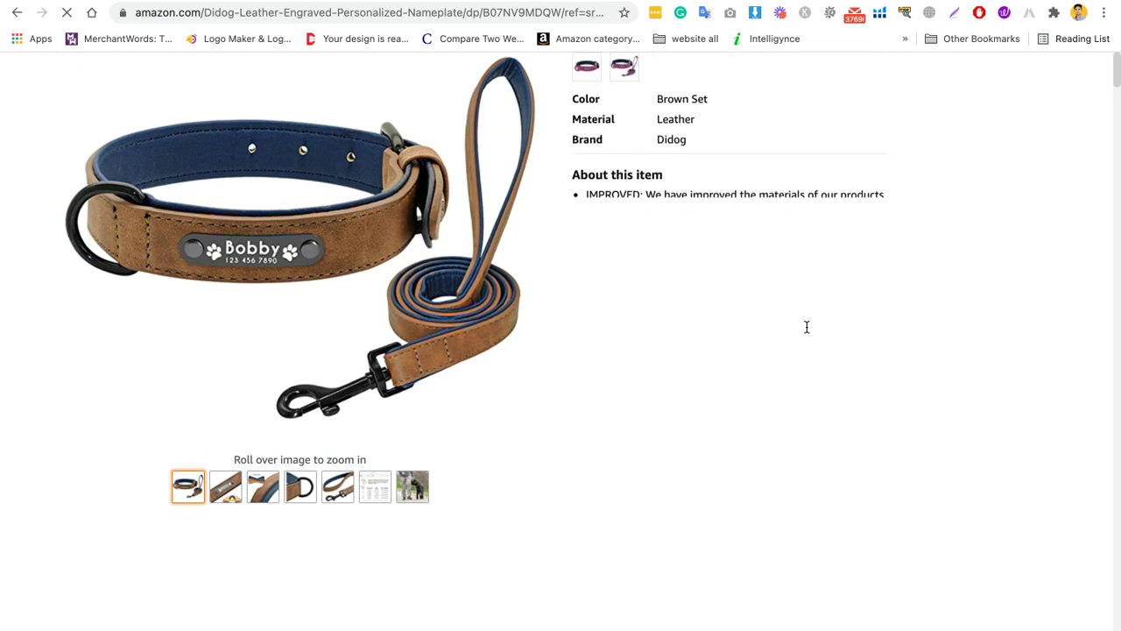
{"action": "left_click_drag", "start_coordinate": [758, 514], "coordinate": [585, 194]}
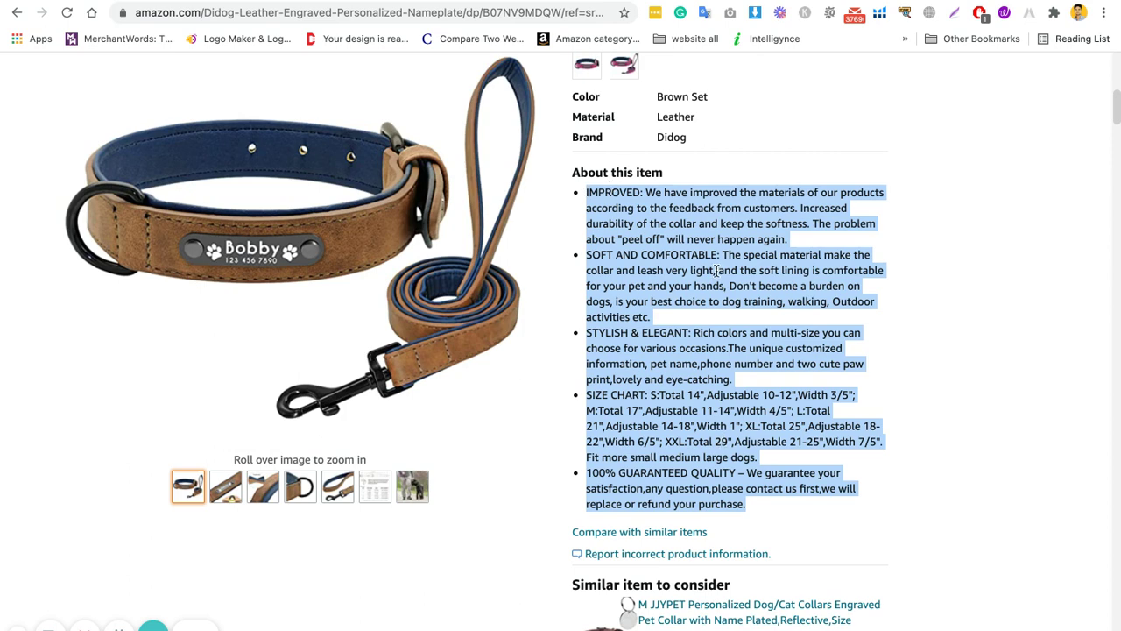
{"action": "left_click", "coordinate": [711, 239]}
{"action": "left_click_drag", "start_coordinate": [791, 245], "coordinate": [586, 193]}
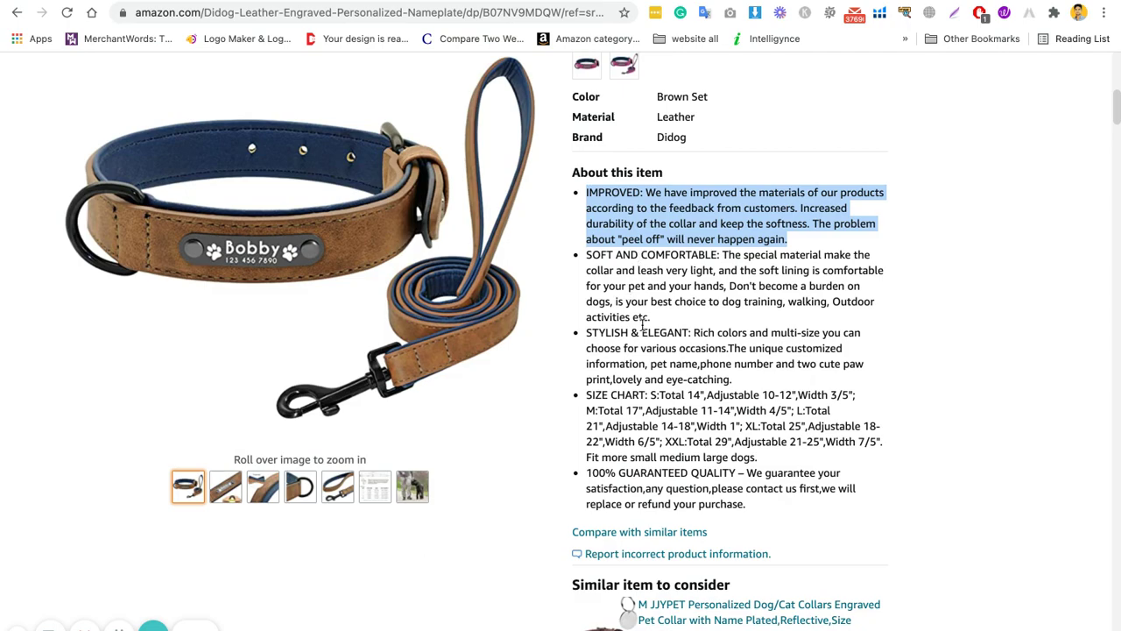
Scroll to the Product Description and highlight the brand paragraph about quality pet supplies
{"action": "scroll", "coordinate": [643, 330], "scroll_direction": "down", "scroll_amount": 10}
{"action": "scroll", "coordinate": [643, 330], "scroll_direction": "down", "scroll_amount": 15}
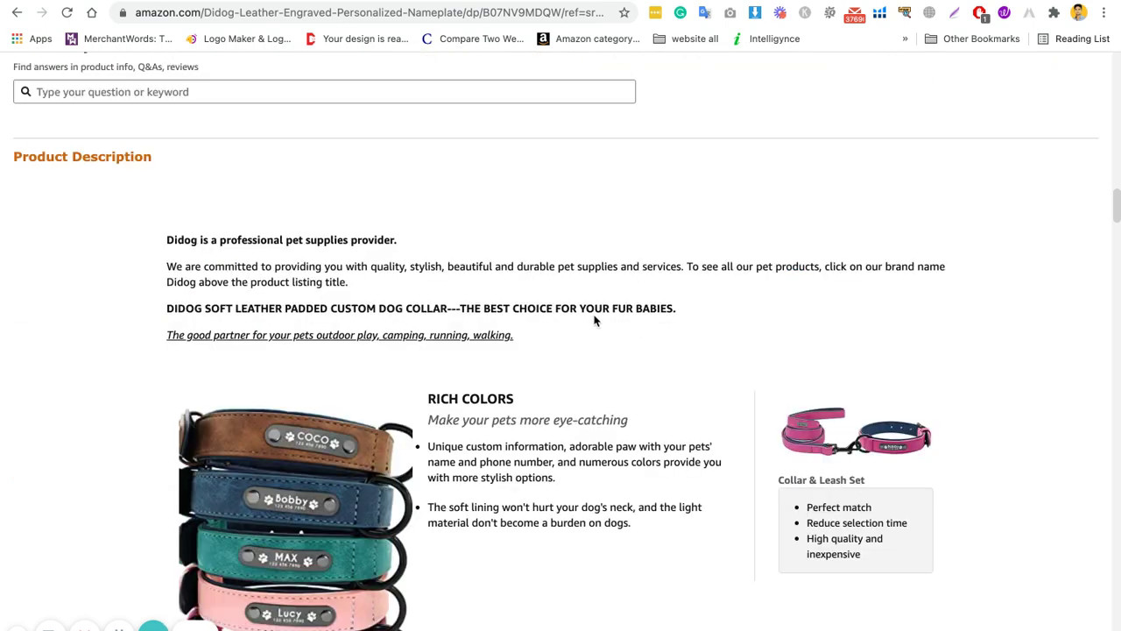
{"action": "scroll", "coordinate": [601, 382], "scroll_direction": "down", "scroll_amount": 2}
{"action": "scroll", "coordinate": [352, 315], "scroll_direction": "down", "scroll_amount": 2}
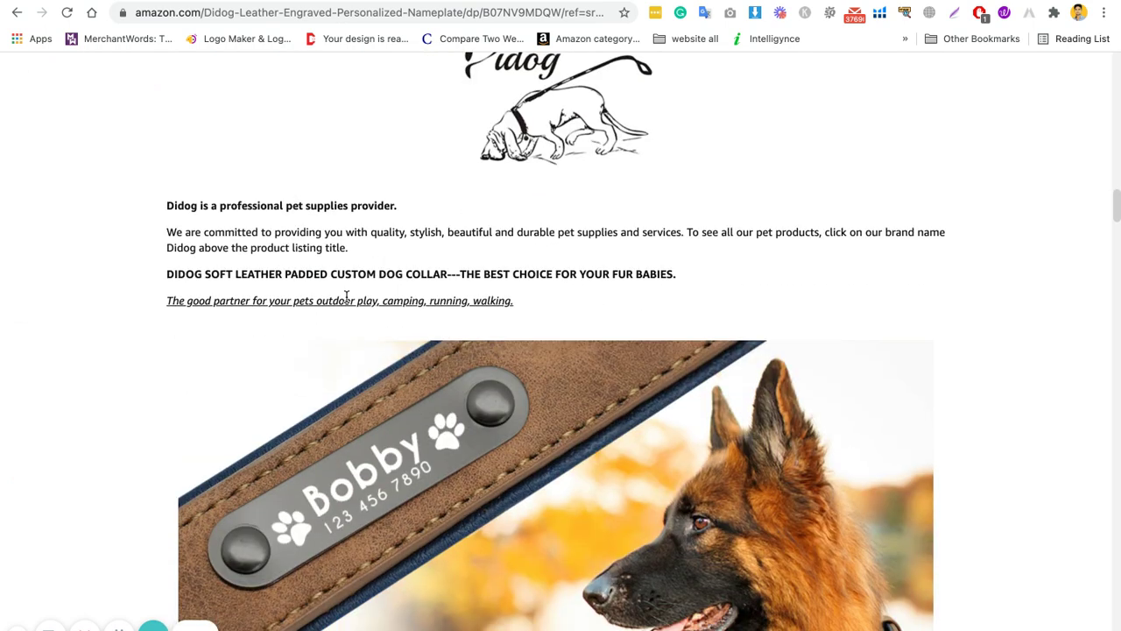
{"action": "left_click_drag", "start_coordinate": [178, 229], "coordinate": [378, 257]}
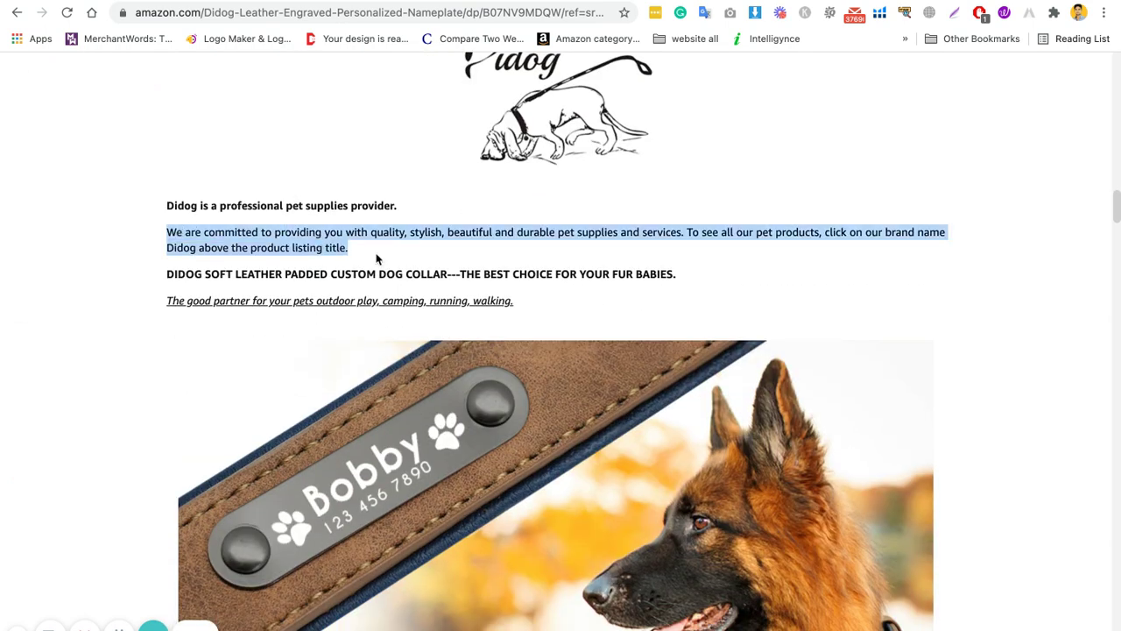
{"action": "scroll", "coordinate": [383, 260], "scroll_direction": "down", "scroll_amount": 6}
{"action": "scroll", "coordinate": [383, 260], "scroll_direction": "down", "scroll_amount": 1}
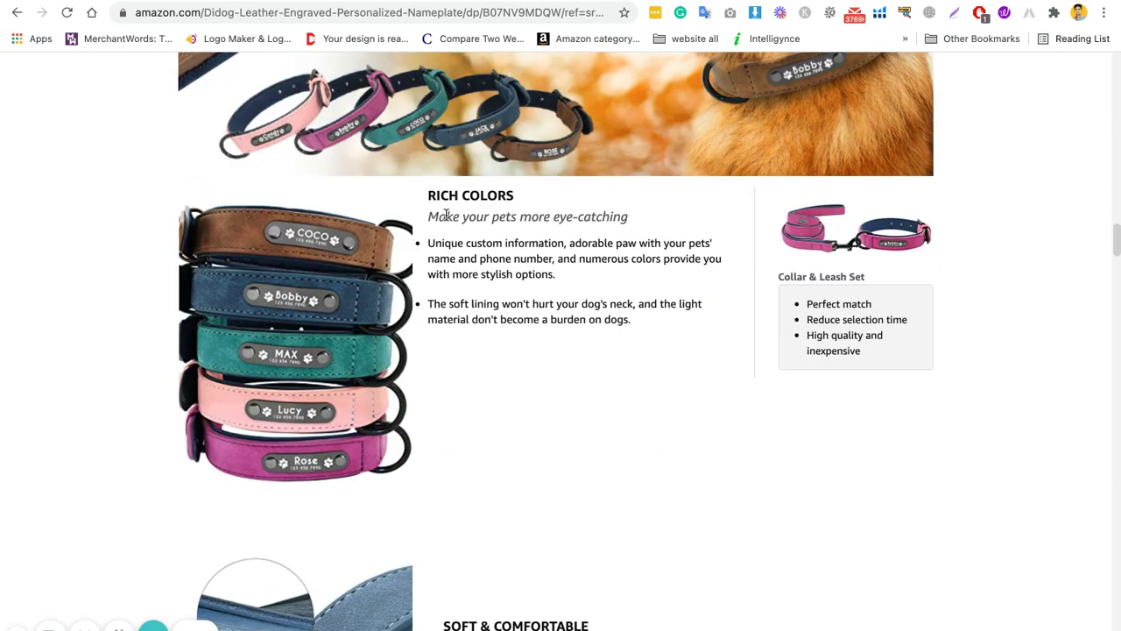
{"action": "scroll", "coordinate": [574, 307], "scroll_direction": "down", "scroll_amount": 3}
{"action": "scroll", "coordinate": [579, 340], "scroll_direction": "down", "scroll_amount": 6}
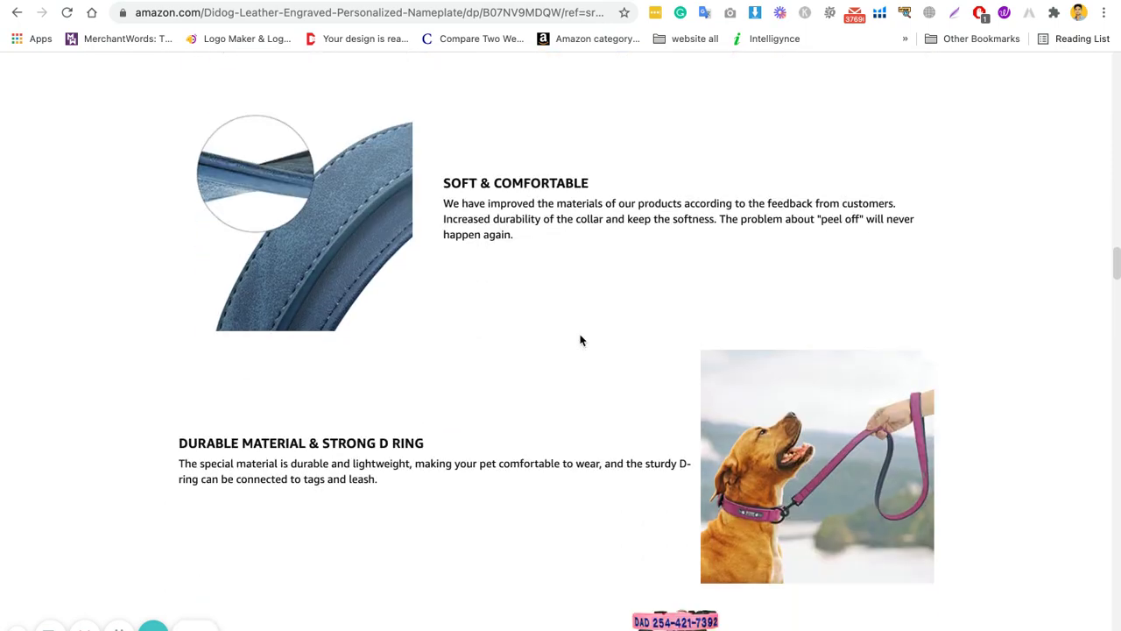
{"action": "scroll", "coordinate": [580, 340], "scroll_direction": "down", "scroll_amount": 1}
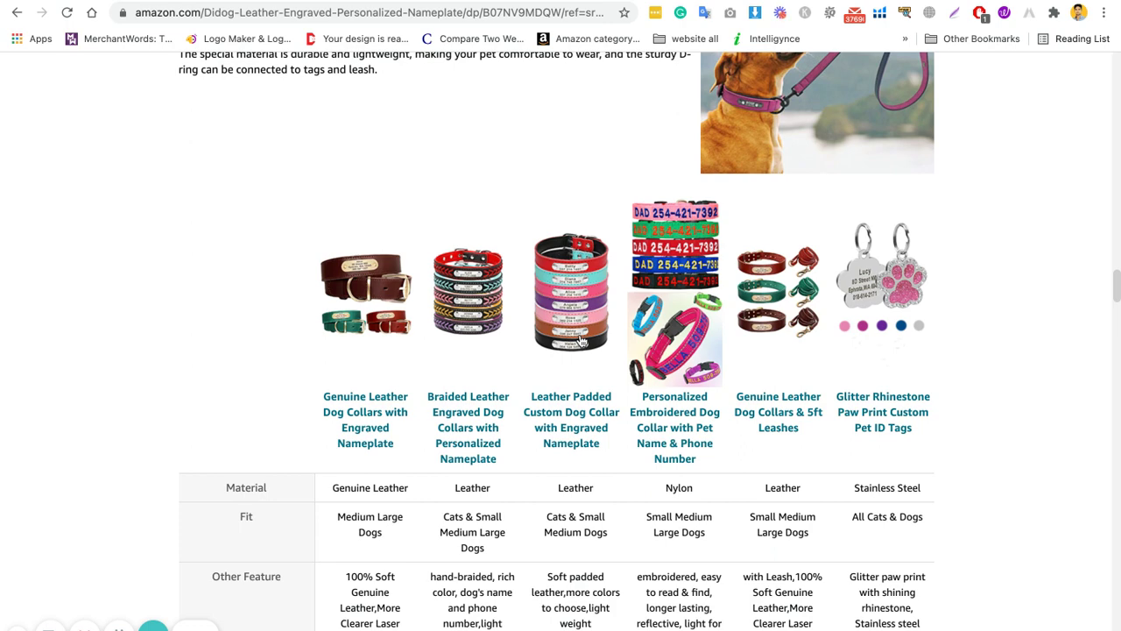
{"action": "scroll", "coordinate": [579, 339], "scroll_direction": "up", "scroll_amount": 15}
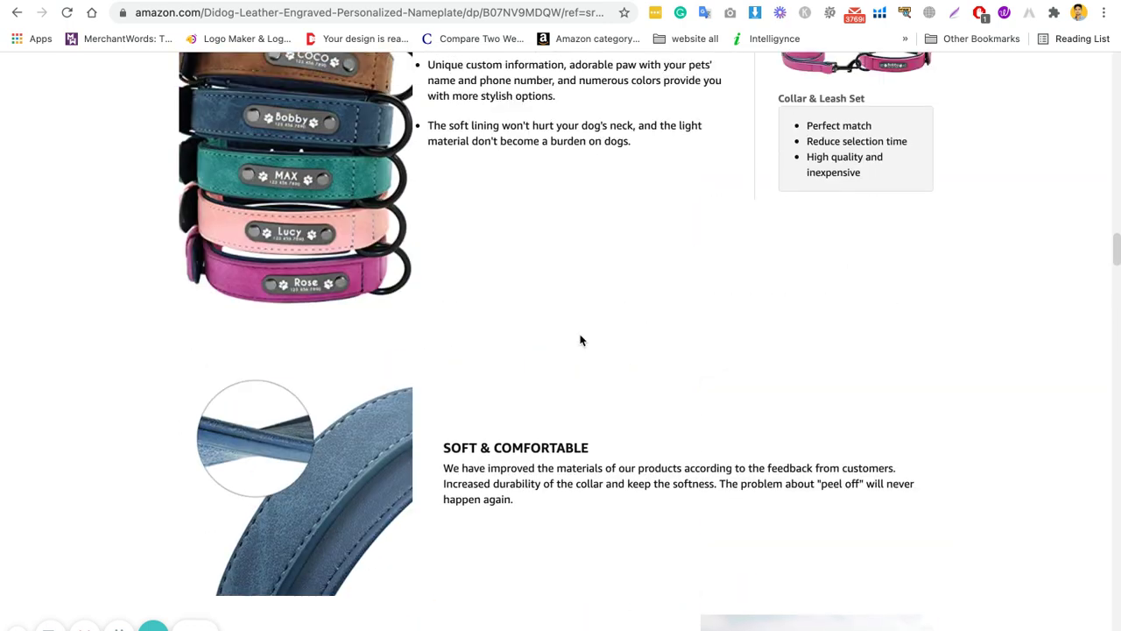
{"action": "scroll", "coordinate": [580, 340], "scroll_direction": "up", "scroll_amount": 10}
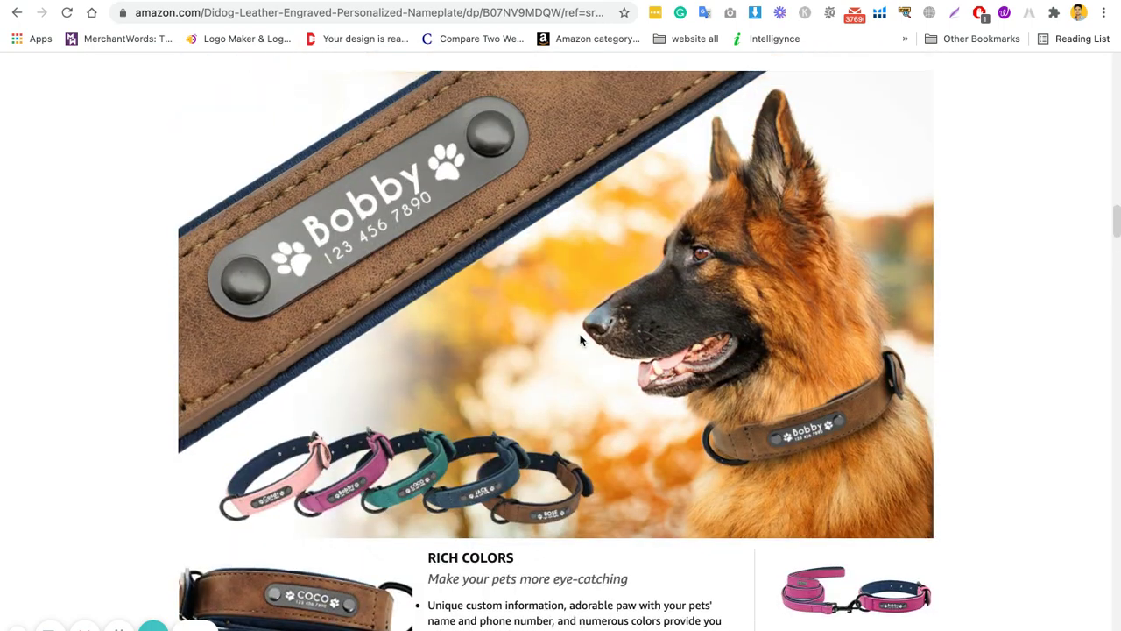
{"action": "scroll", "coordinate": [580, 340], "scroll_direction": "up", "scroll_amount": 5}
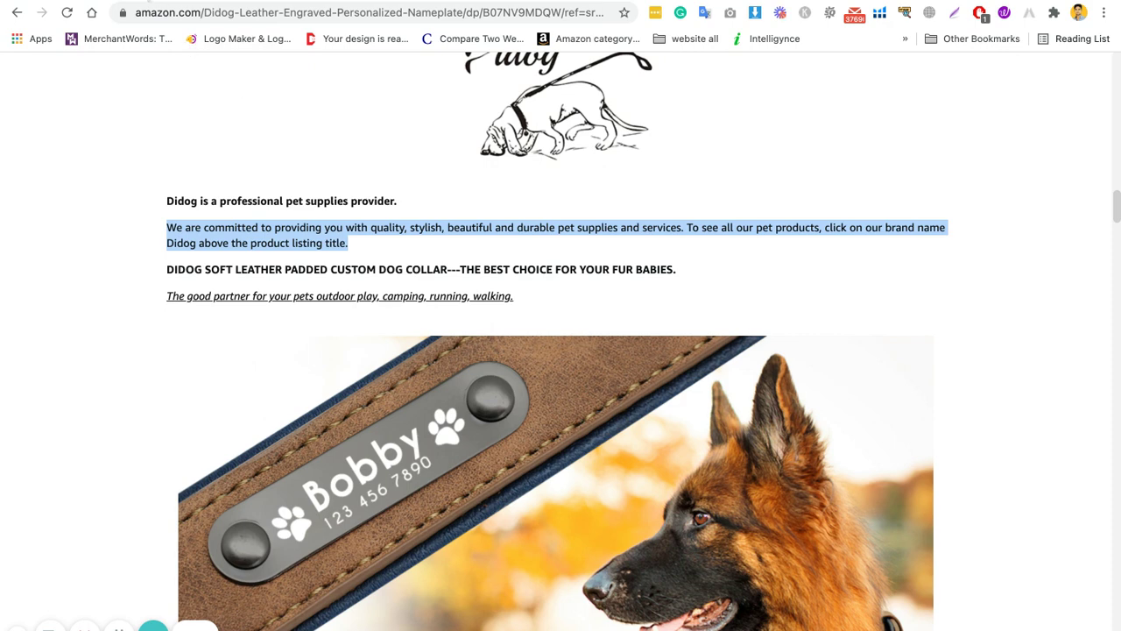
{"action": "key", "text": "ctrl+Tab"}
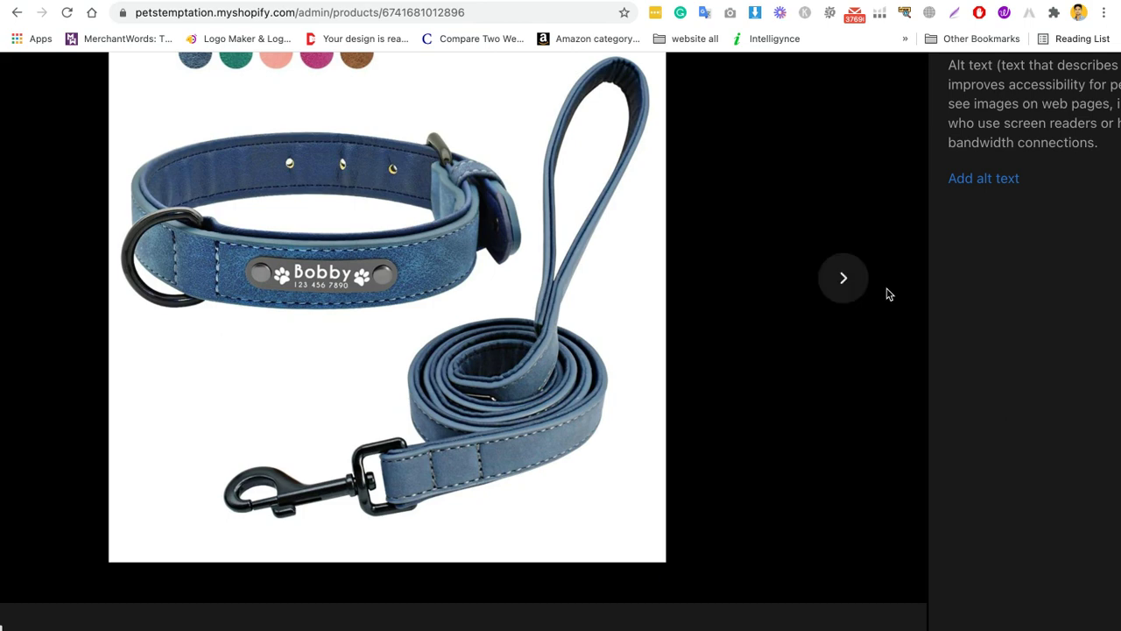
Close the Shopify image preview and select the whole product title
{"action": "key", "text": "ctrl+plus"}
{"action": "key", "text": "ctrl+minus"}
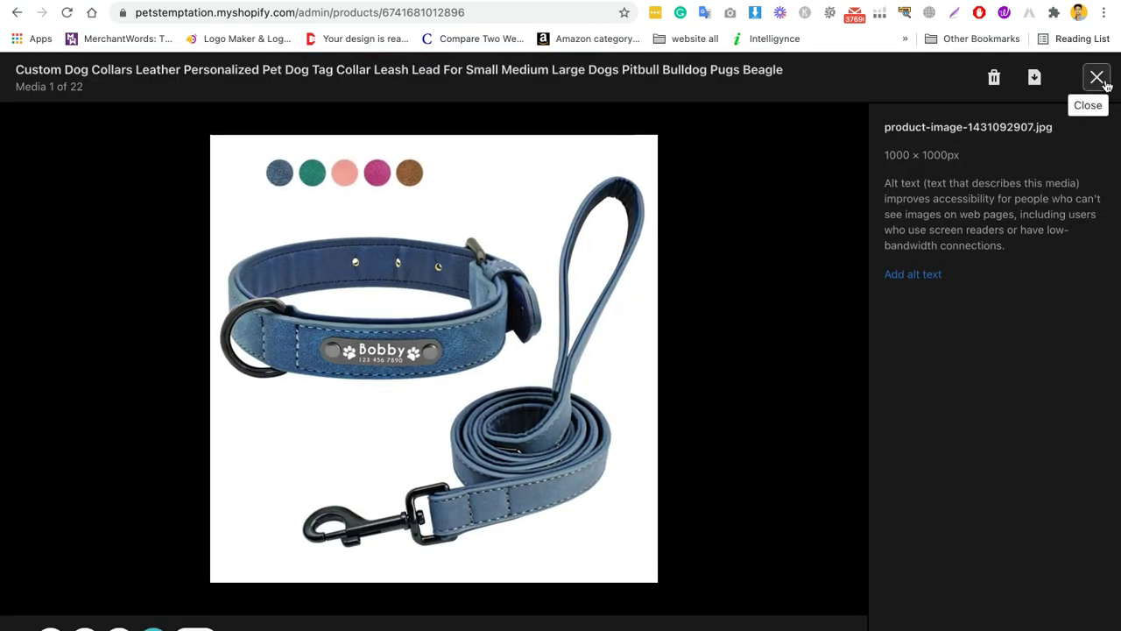
{"action": "left_click", "coordinate": [1096, 78]}
{"action": "scroll", "coordinate": [577, 217], "scroll_direction": "up", "scroll_amount": 10}
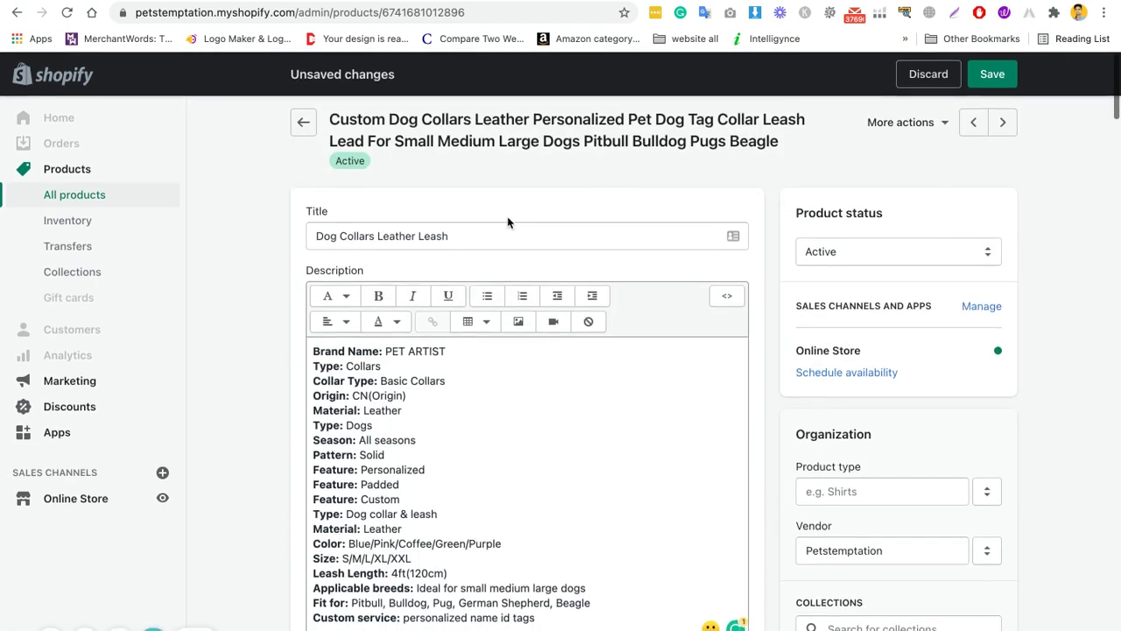
{"action": "left_click", "coordinate": [374, 236]}
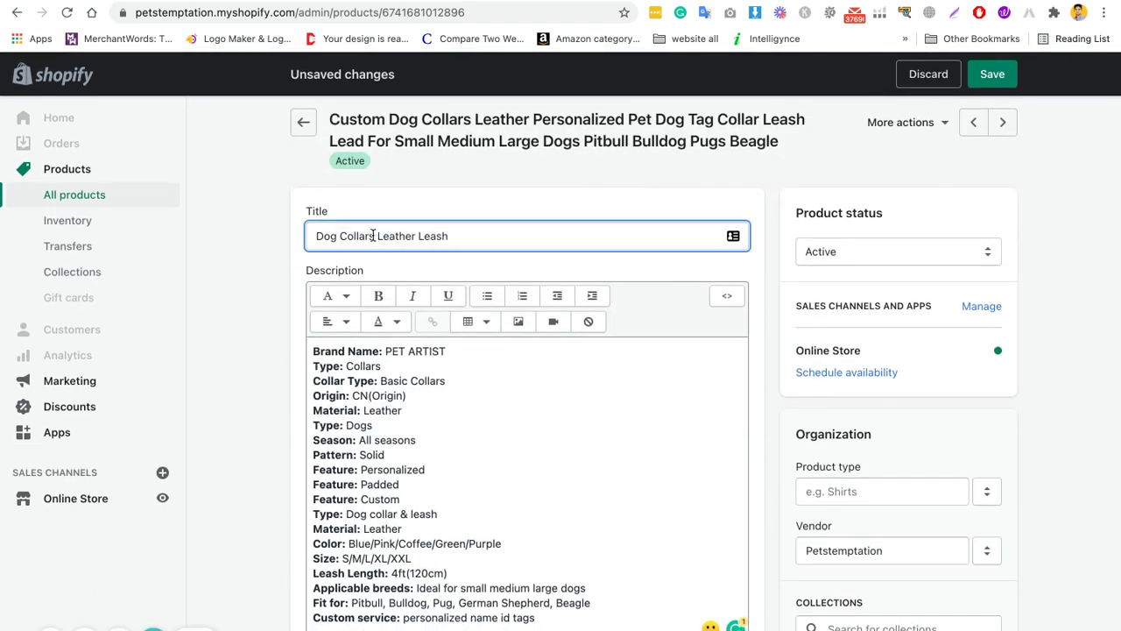
{"action": "left_click_drag", "start_coordinate": [375, 236], "coordinate": [305, 233]}
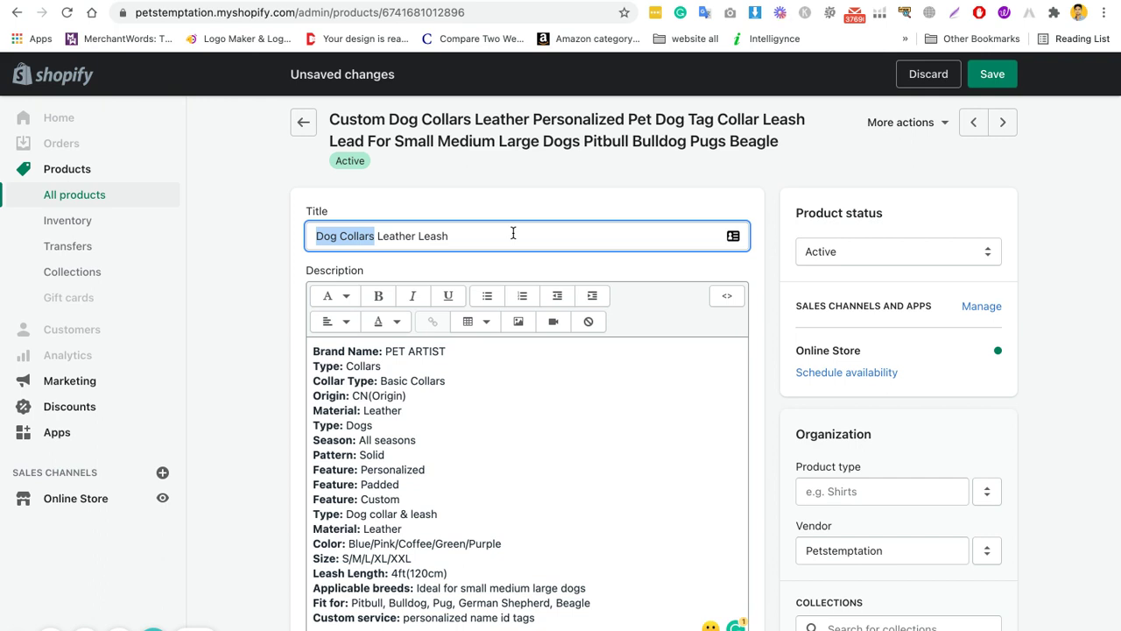
{"action": "left_click", "coordinate": [513, 233]}
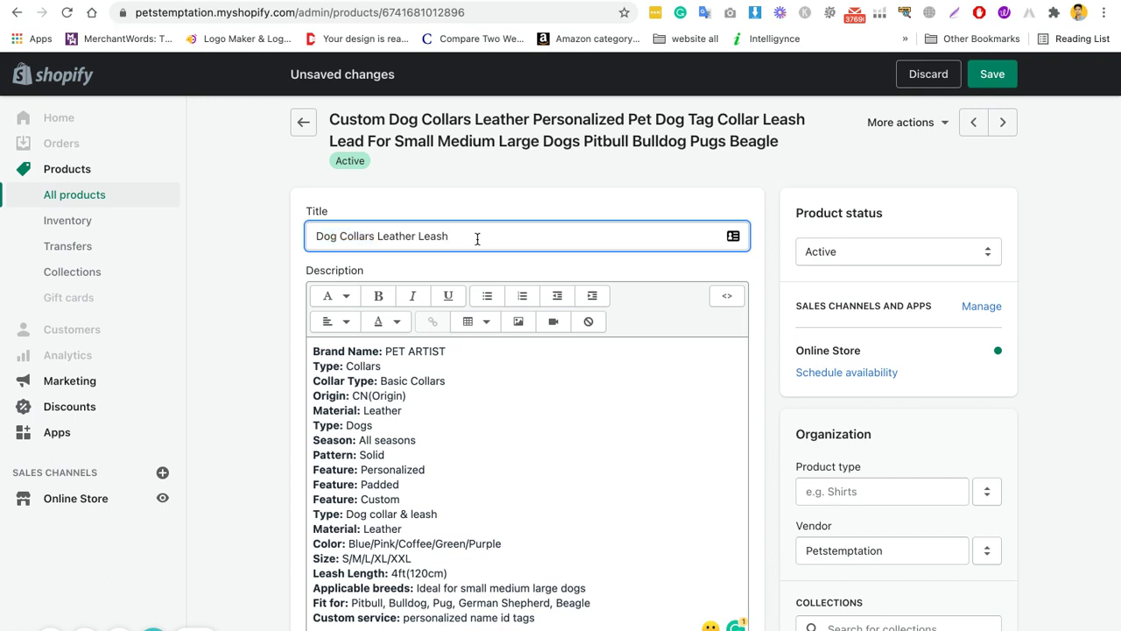
{"action": "left_click_drag", "start_coordinate": [462, 238], "coordinate": [313, 234]}
{"action": "key", "text": "ctrl+c"}
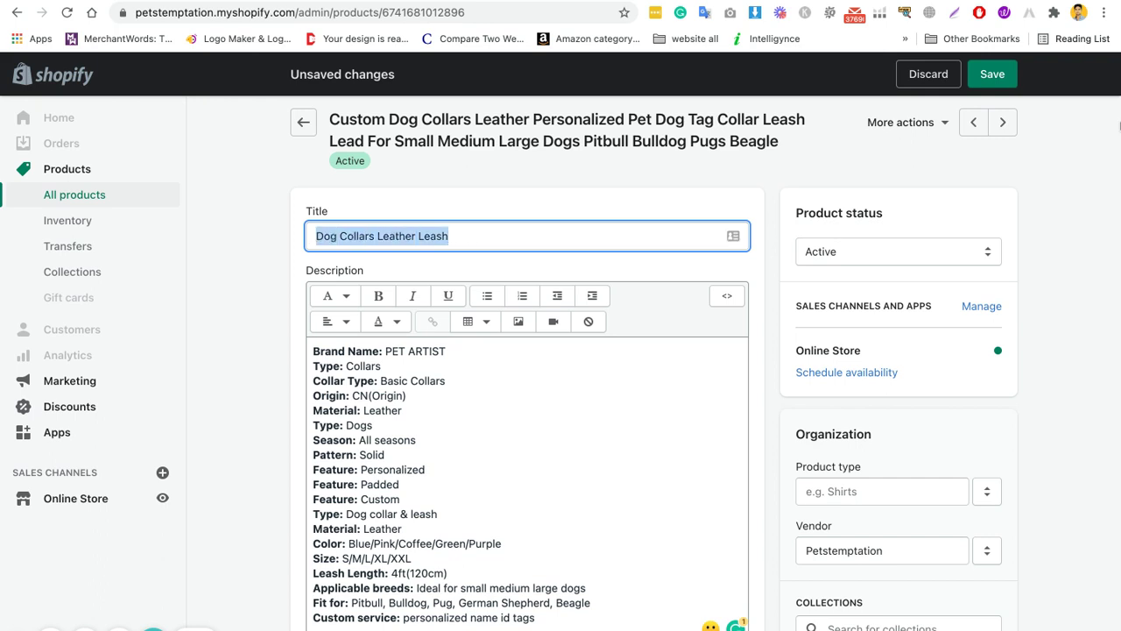
Search Google in a new tab for 'Dog Collars Leather Leash'
{"action": "key", "text": "ctrl+t"}
{"action": "key", "text": "ctrl+v"}
{"action": "key", "text": "Return"}
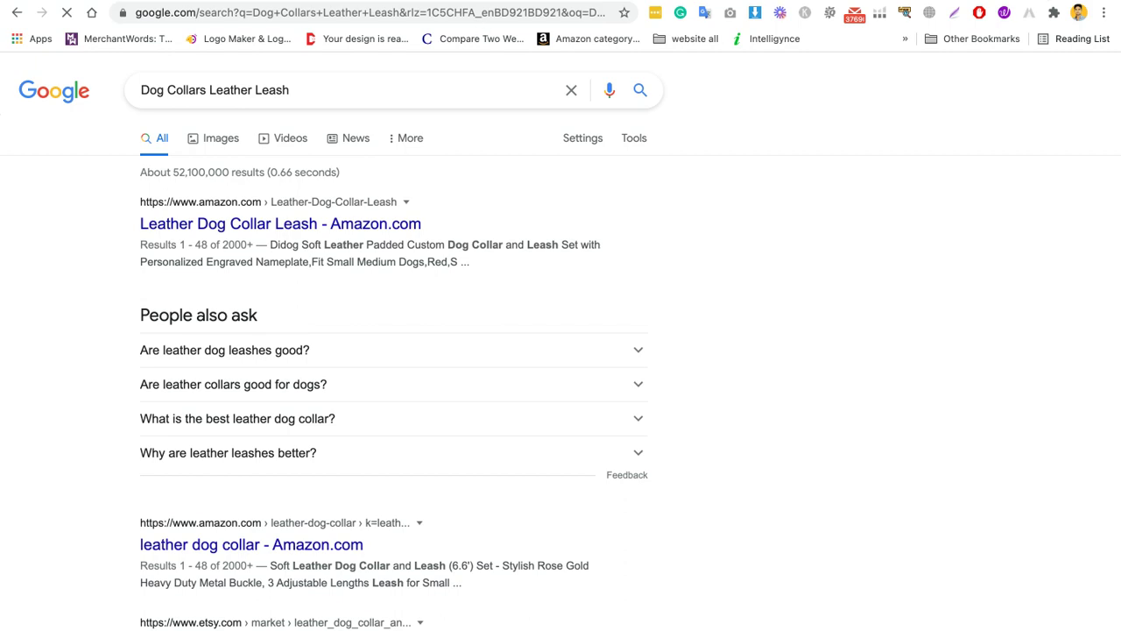
Return from Canva to Google and show image results for 'Dog Collars Leather Leash'
{"action": "left_click", "coordinate": [219, 0]}
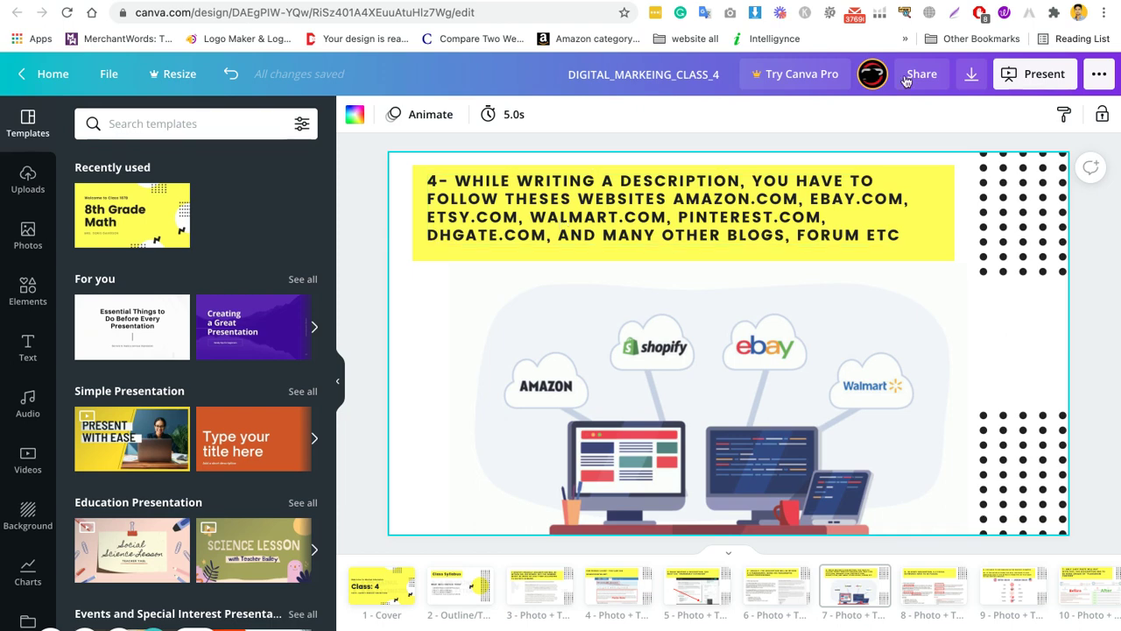
{"action": "key", "text": "ctrl+Tab"}
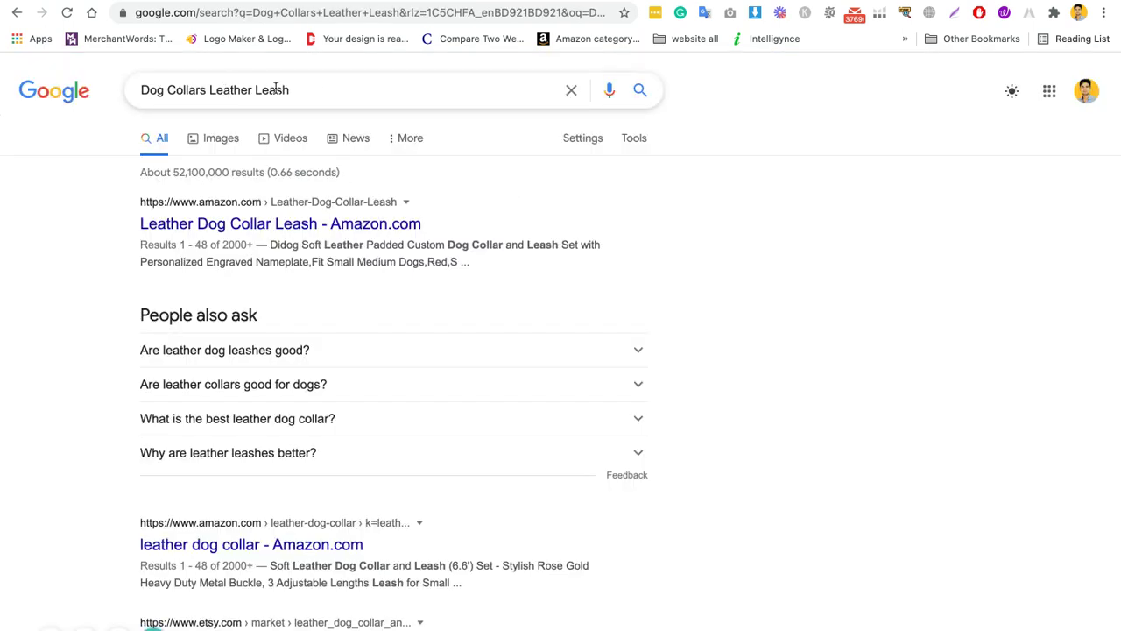
{"action": "left_click_drag", "start_coordinate": [320, 90], "coordinate": [133, 97]}
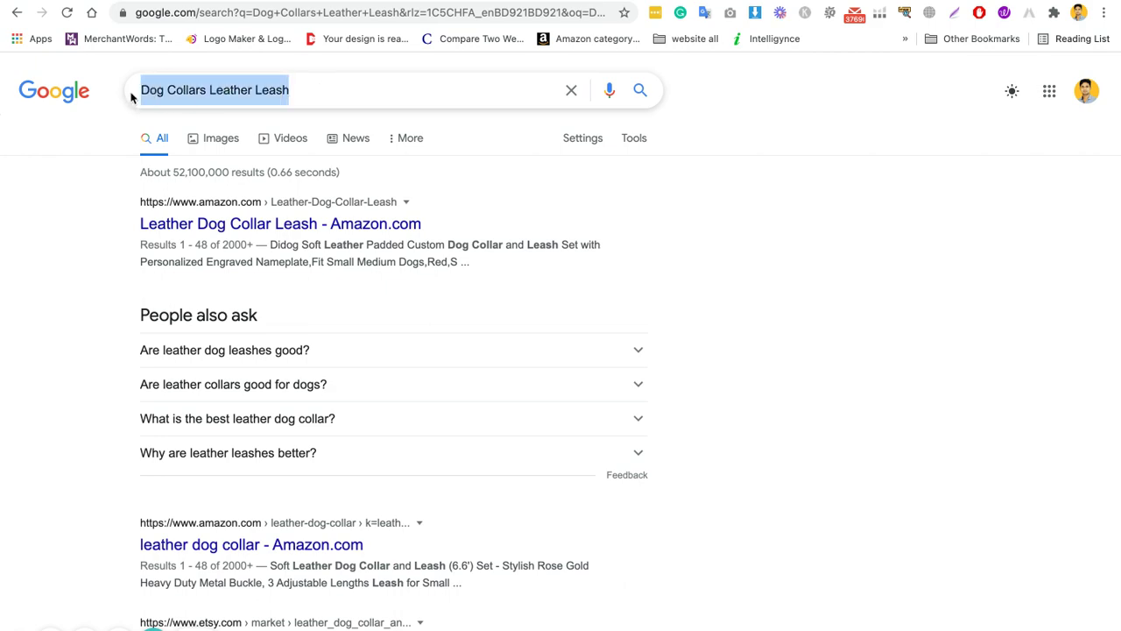
{"action": "left_click", "coordinate": [209, 142]}
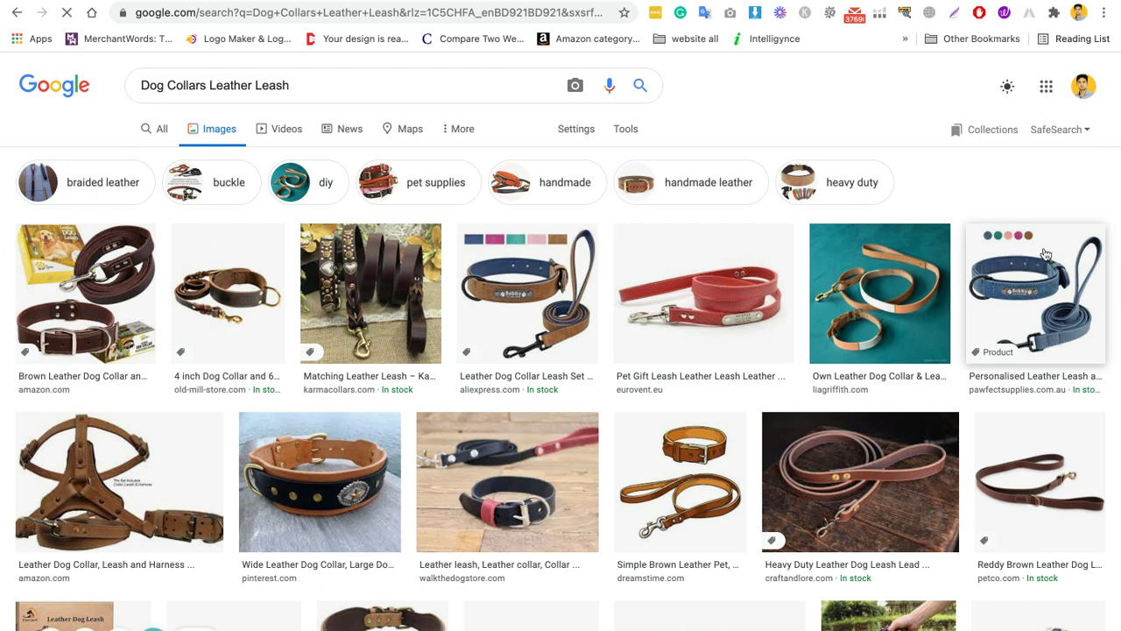
{"action": "scroll", "coordinate": [1028, 280], "scroll_direction": "down", "scroll_amount": 1}
{"action": "scroll", "coordinate": [1028, 280], "scroll_direction": "down", "scroll_amount": 1}
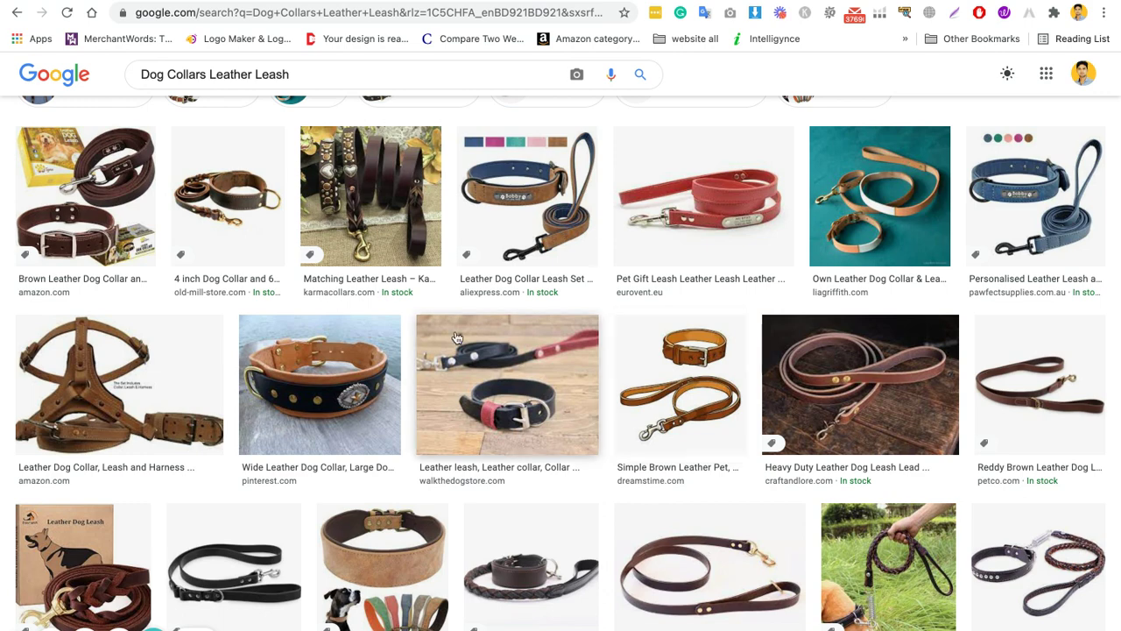
{"action": "scroll", "coordinate": [574, 411], "scroll_direction": "up", "scroll_amount": 2}
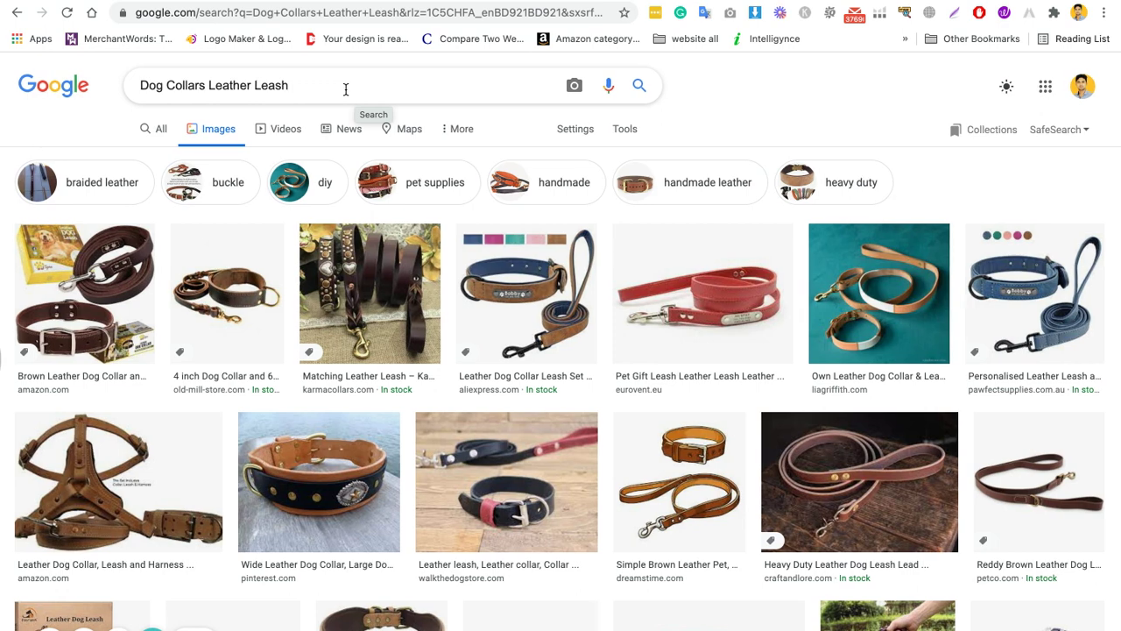
{"action": "triple_click", "coordinate": [346, 89]}
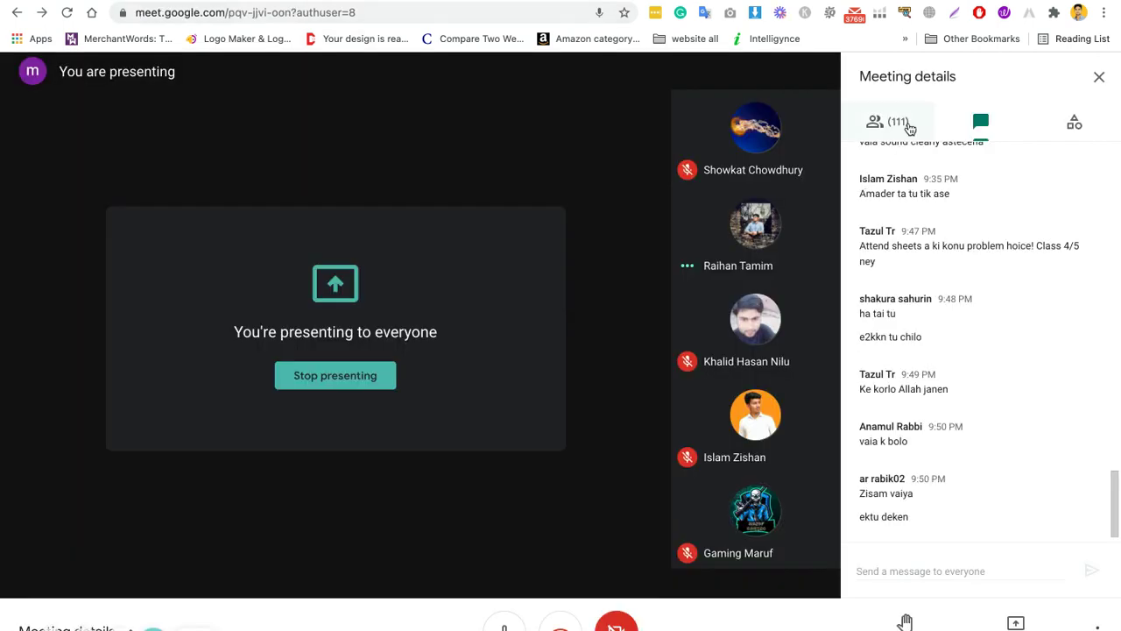
{"action": "left_click", "coordinate": [907, 127]}
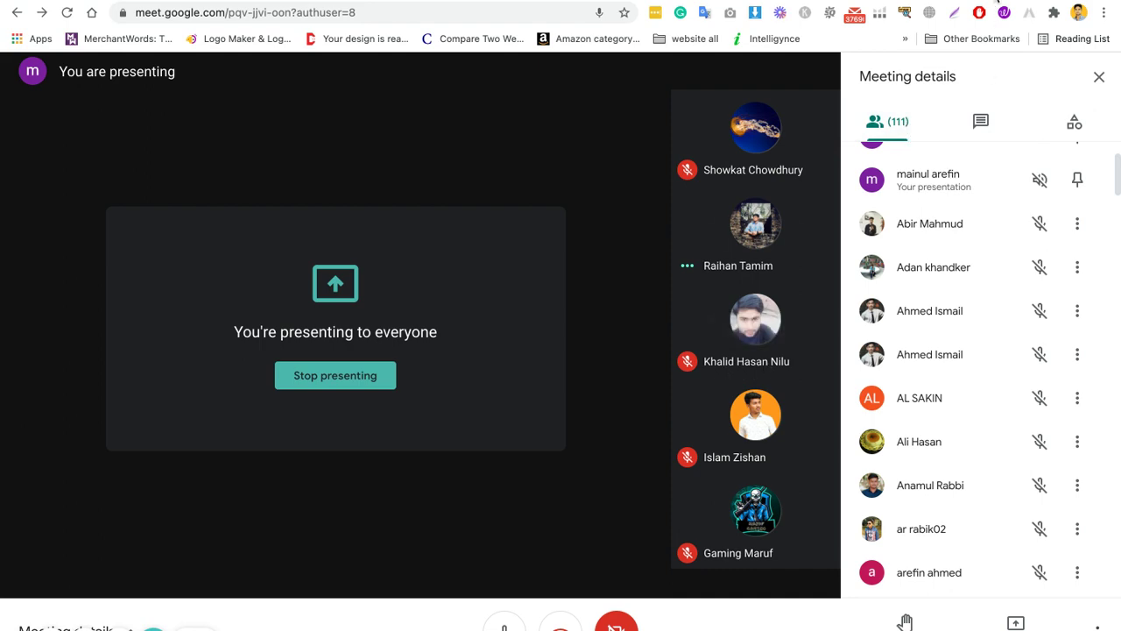
{"action": "key", "text": "ctrl+Tab"}
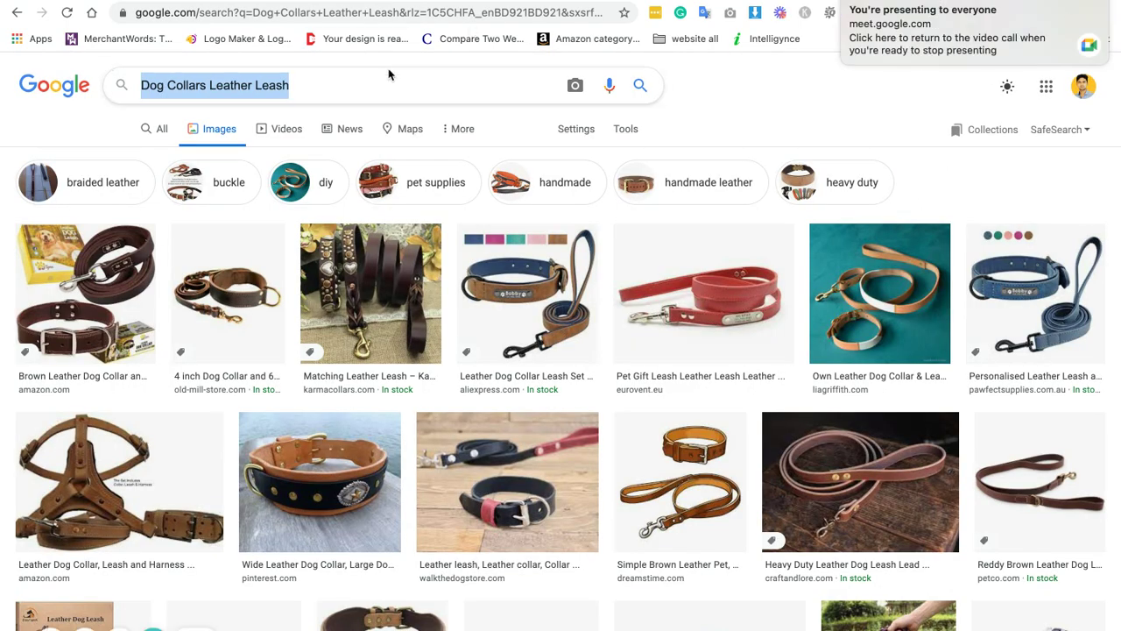
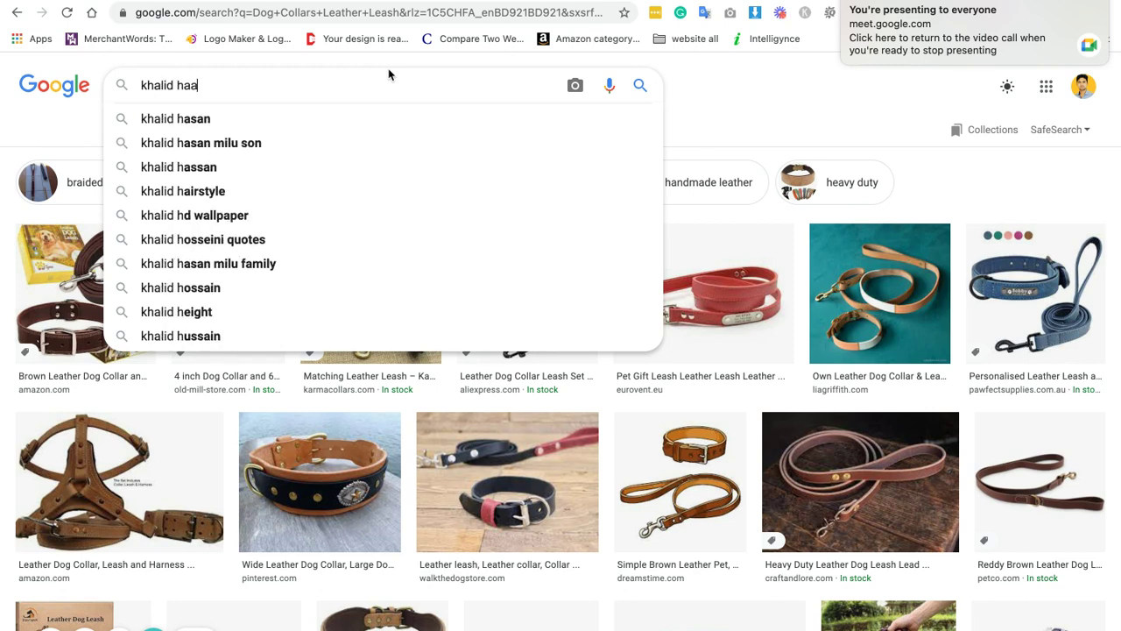
Replace the image query with a person's name and scroll through the results
{"action": "key", "text": "BackSpace"}
{"action": "key", "text": "BackSpace"}
{"action": "key", "text": "BackSpace"}
{"action": "key", "text": "BackSpace"}
{"action": "key", "text": "BackSpace"}
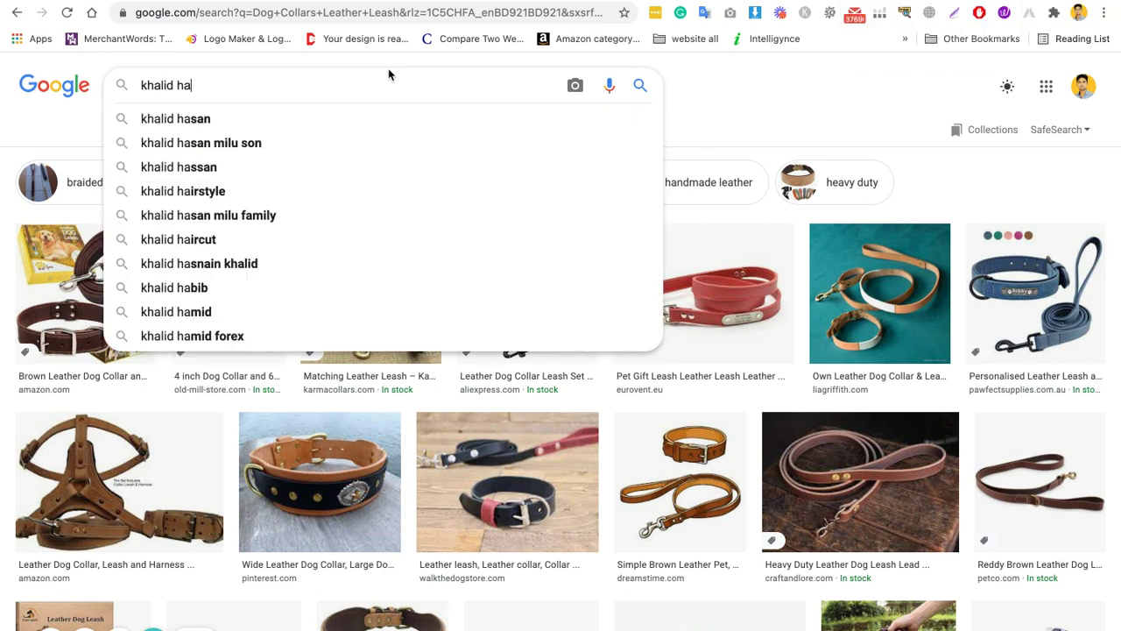
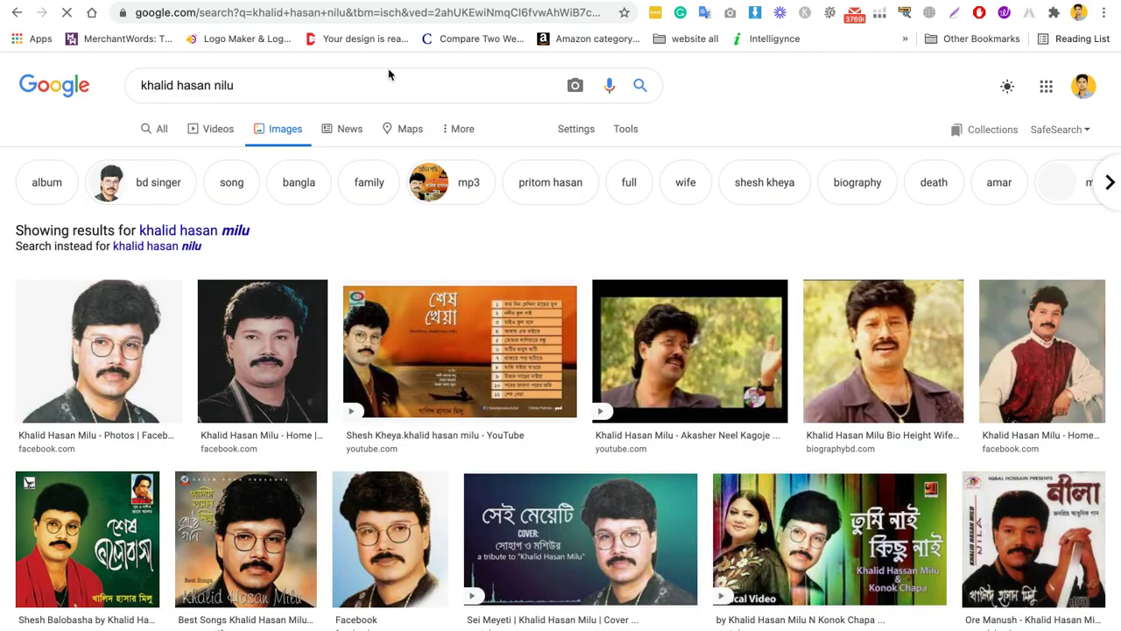
{"action": "scroll", "coordinate": [478, 352], "scroll_direction": "down", "scroll_amount": 5}
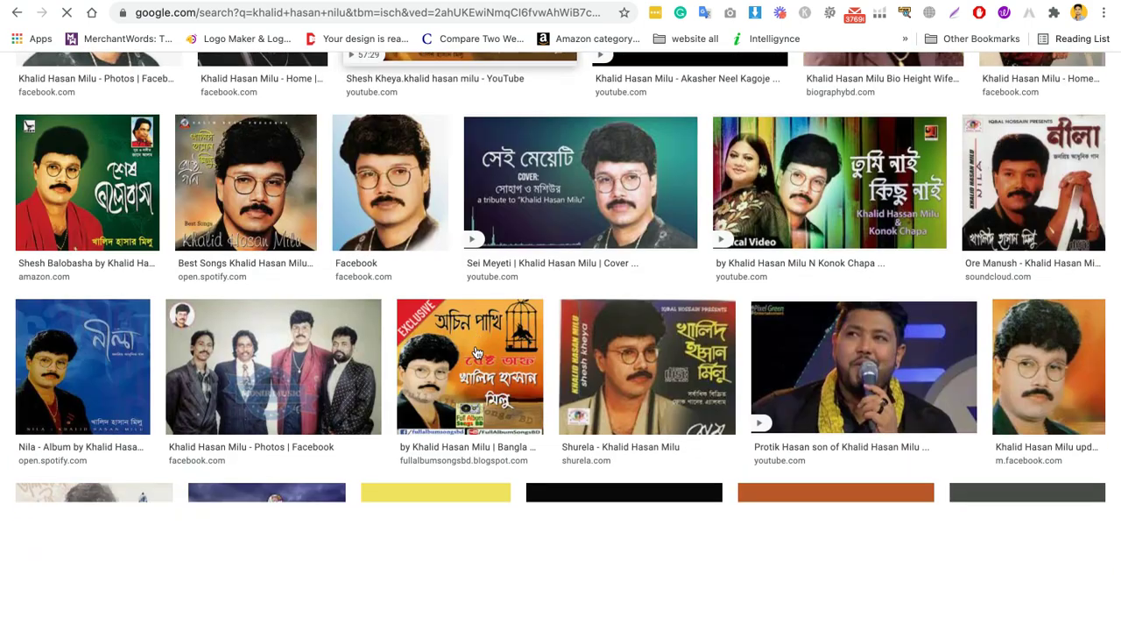
{"action": "scroll", "coordinate": [474, 341], "scroll_direction": "down", "scroll_amount": 3}
{"action": "scroll", "coordinate": [474, 341], "scroll_direction": "down", "scroll_amount": 1}
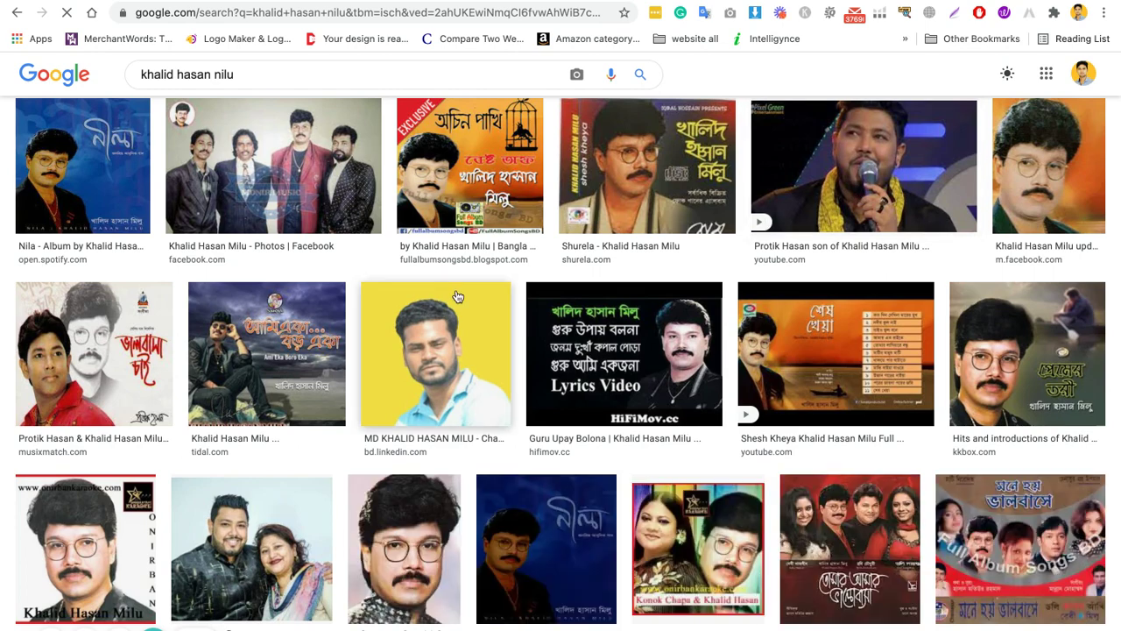
{"action": "scroll", "coordinate": [459, 261], "scroll_direction": "down", "scroll_amount": 2}
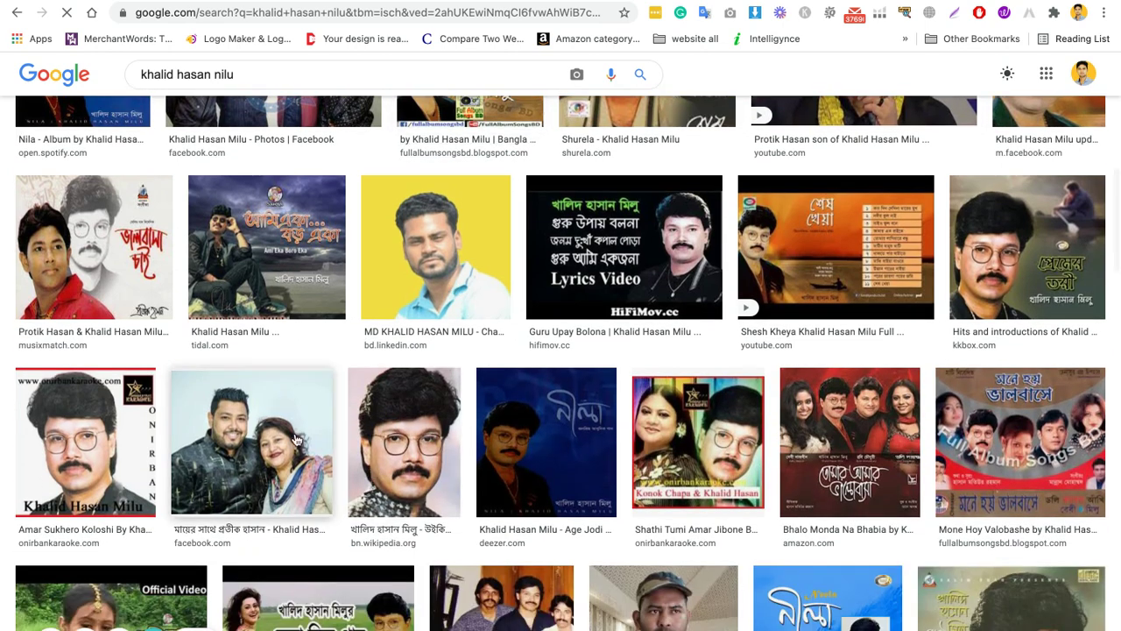
{"action": "scroll", "coordinate": [618, 496], "scroll_direction": "down", "scroll_amount": 2}
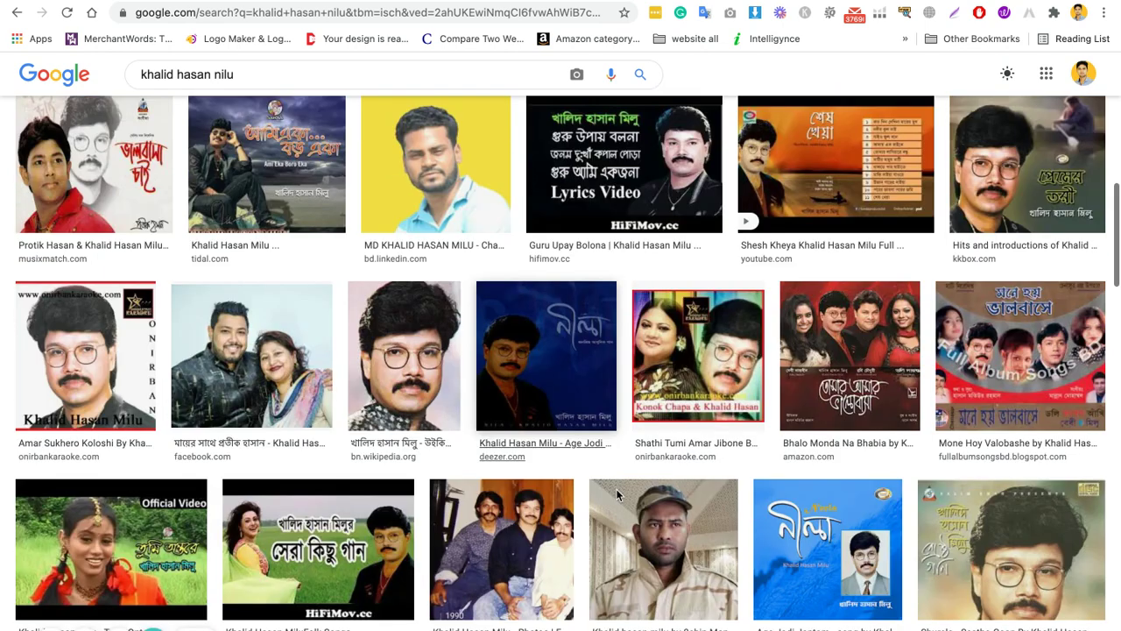
{"action": "scroll", "coordinate": [616, 494], "scroll_direction": "down", "scroll_amount": 1}
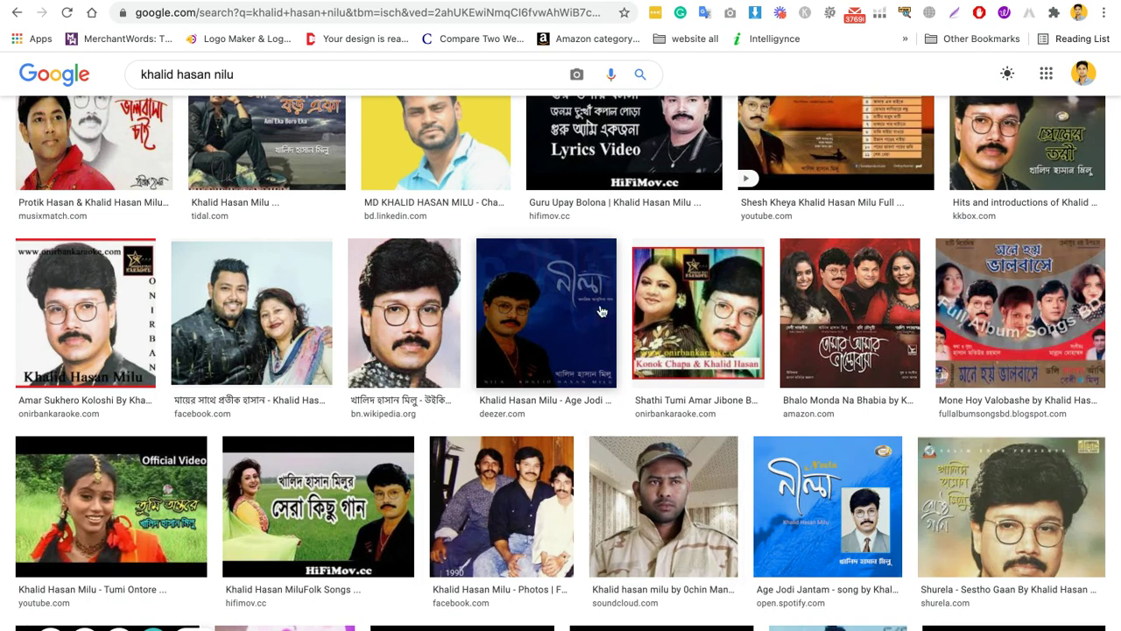
Admit the waiting guest into the video call, then return to the search results
{"action": "left_click", "coordinate": [443, 2]}
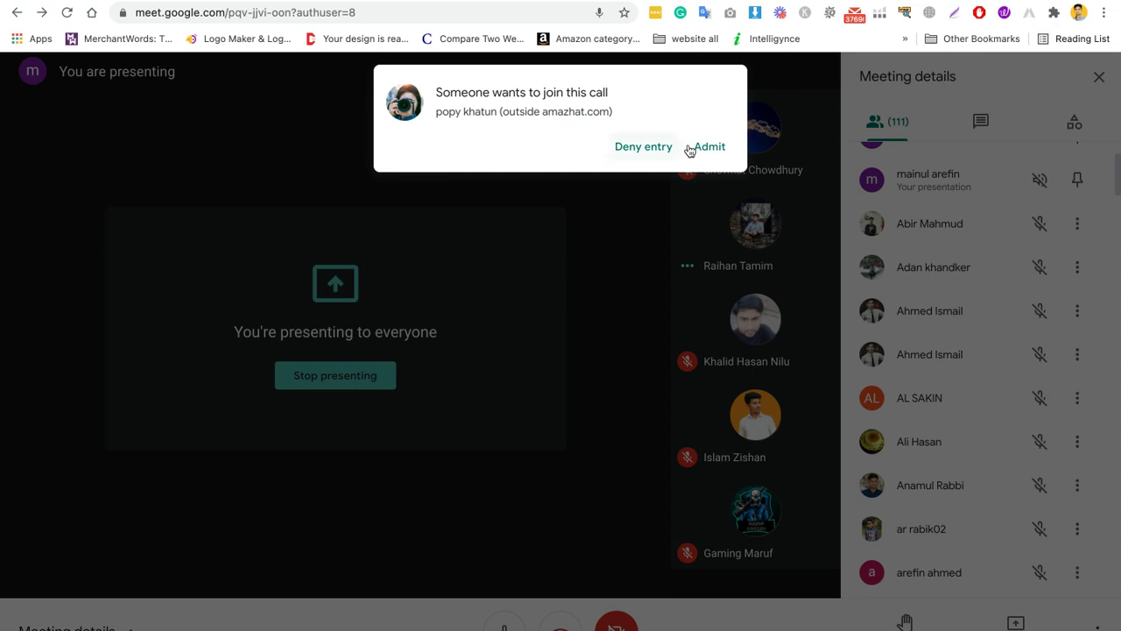
{"action": "left_click", "coordinate": [706, 149]}
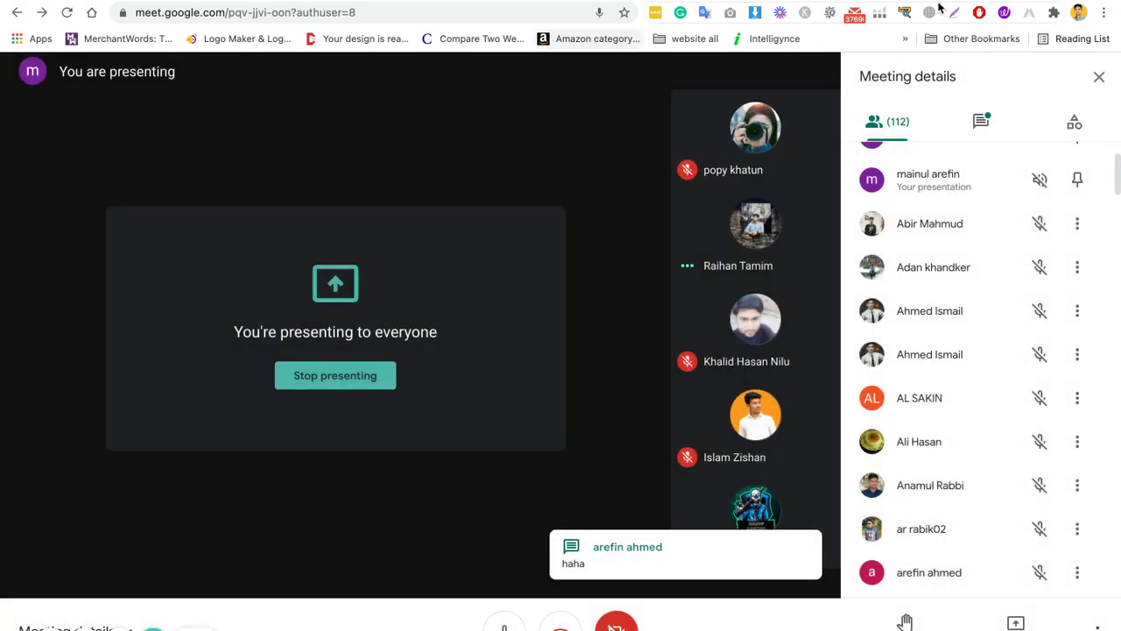
{"action": "key", "text": "ctrl+Tab"}
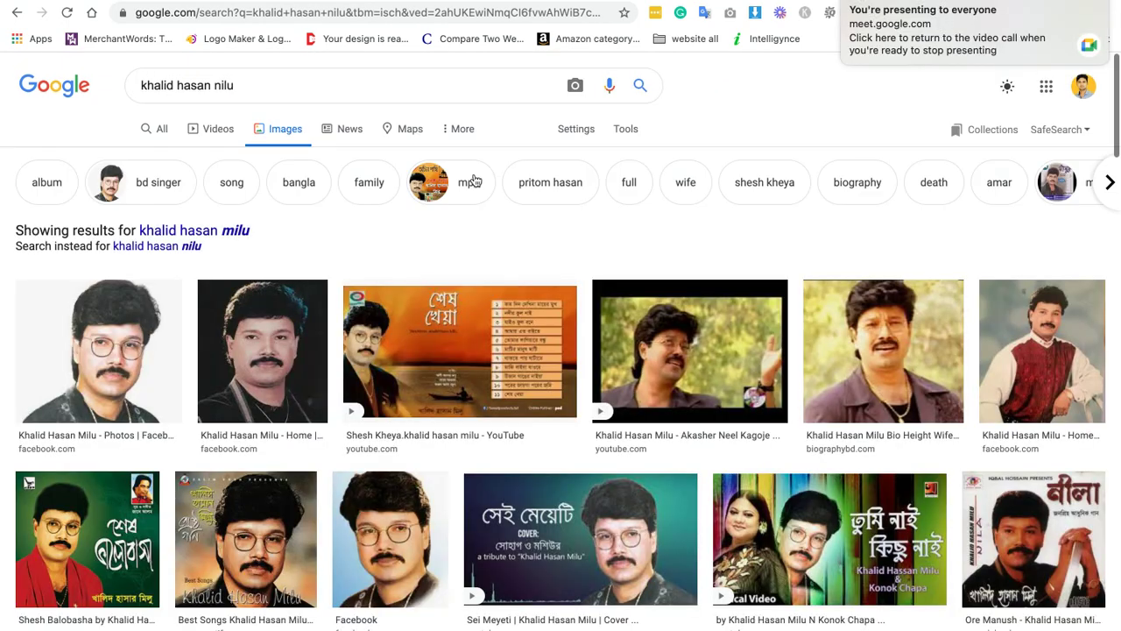
Search Google for another person's name and switch to All results
{"action": "left_click_drag", "start_coordinate": [331, 88], "coordinate": [32, 76]}
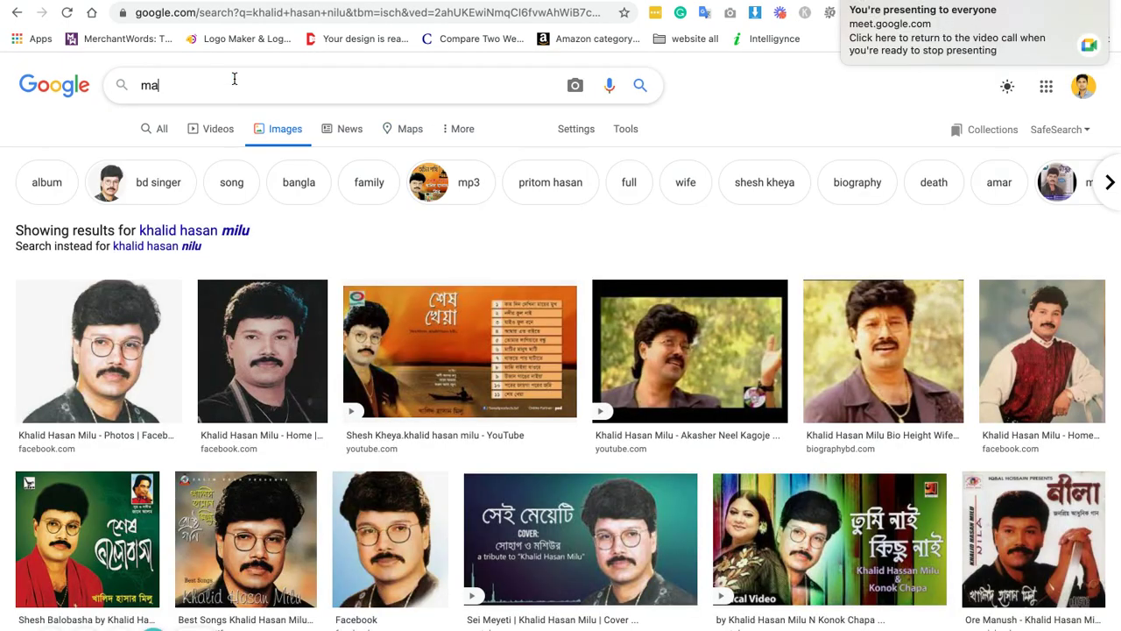
{"action": "key", "text": "Return"}
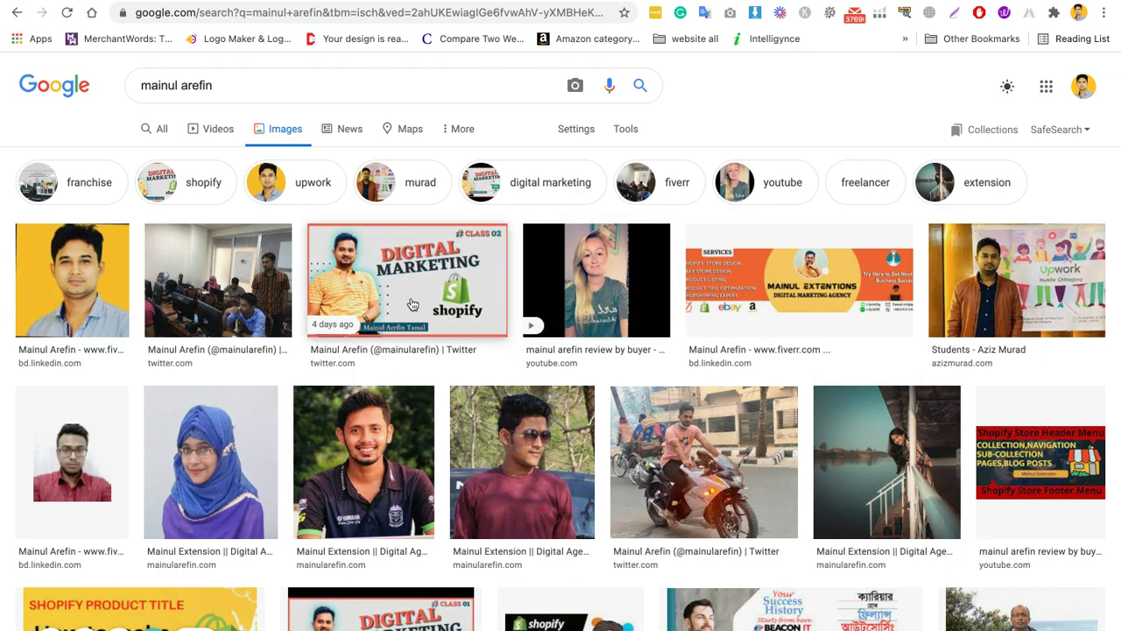
{"action": "scroll", "coordinate": [412, 287], "scroll_direction": "down", "scroll_amount": 2}
{"action": "scroll", "coordinate": [412, 286], "scroll_direction": "down", "scroll_amount": 2}
{"action": "scroll", "coordinate": [411, 286], "scroll_direction": "up", "scroll_amount": 4}
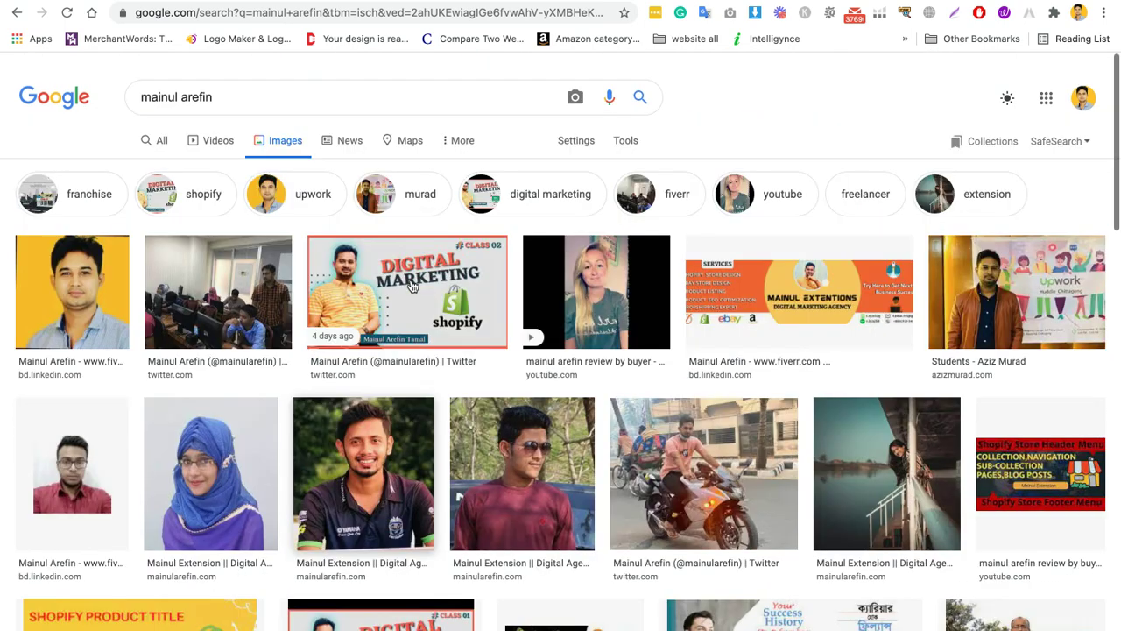
{"action": "left_click", "coordinate": [162, 132]}
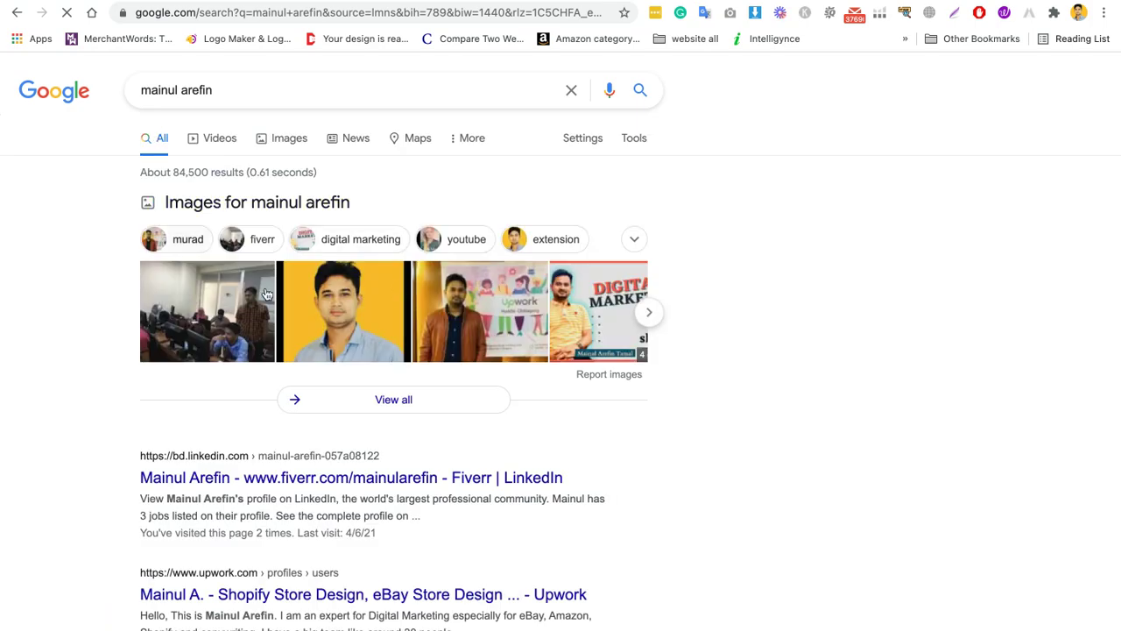
Scroll through the web results for the name and back up toward the top
{"action": "scroll", "coordinate": [249, 328], "scroll_direction": "down", "scroll_amount": 5}
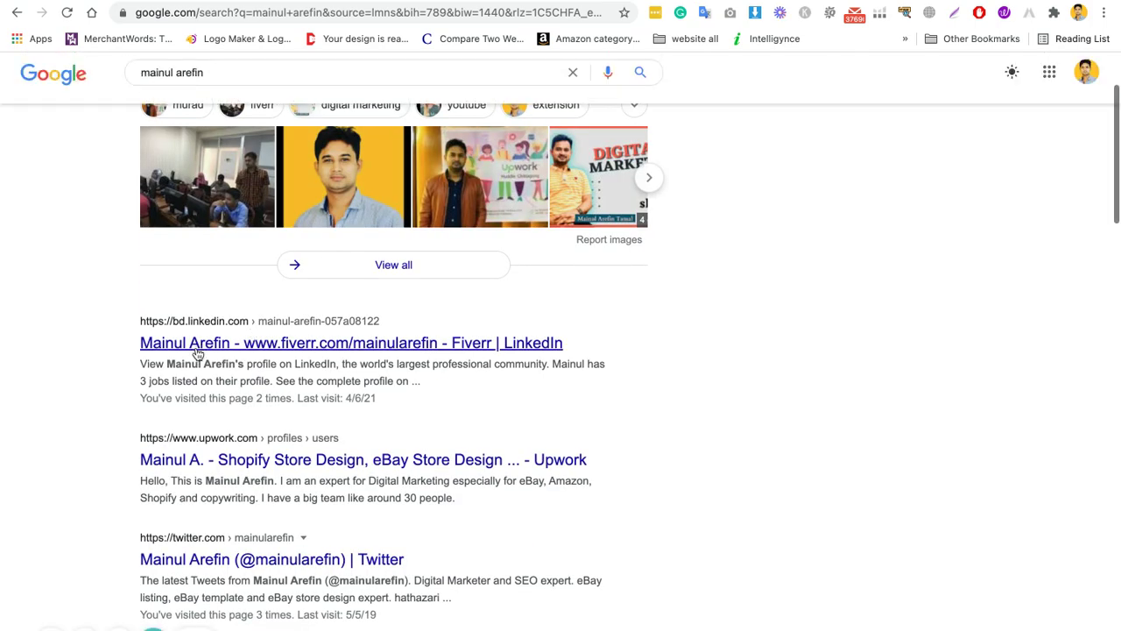
{"action": "scroll", "coordinate": [430, 311], "scroll_direction": "down", "scroll_amount": 5}
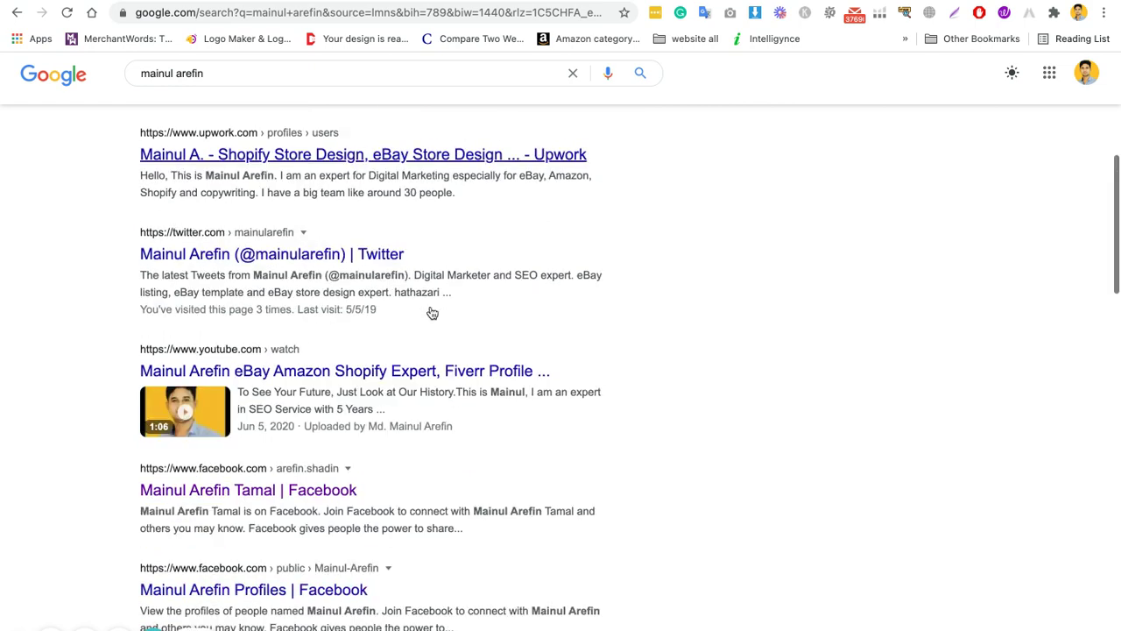
{"action": "scroll", "coordinate": [455, 290], "scroll_direction": "down", "scroll_amount": 1}
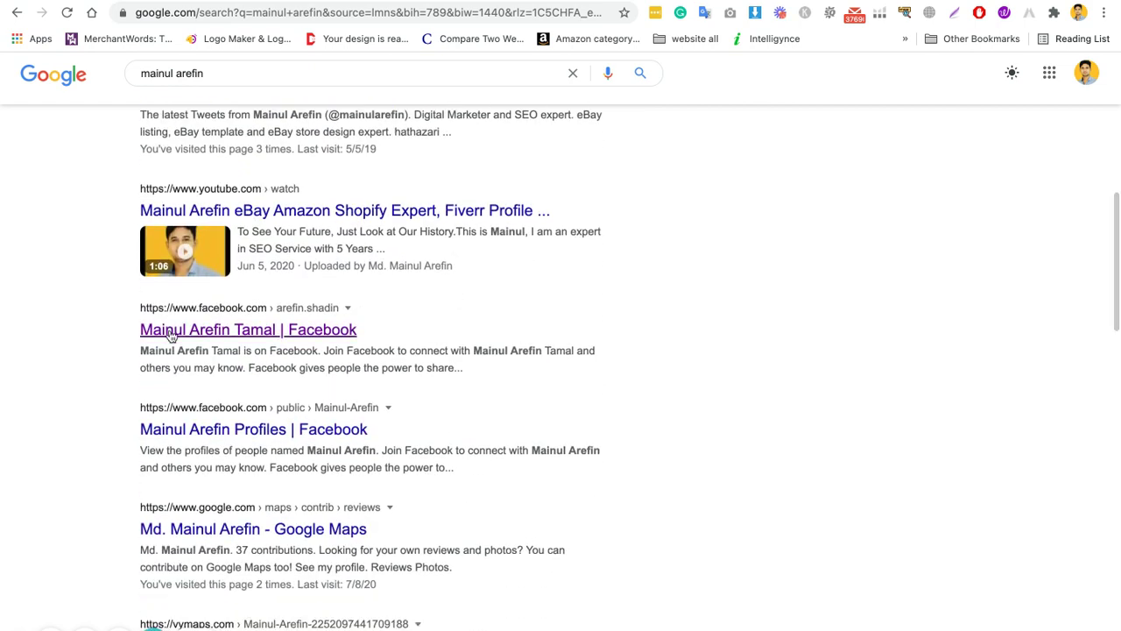
{"action": "scroll", "coordinate": [350, 359], "scroll_direction": "down", "scroll_amount": 3}
{"action": "scroll", "coordinate": [485, 408], "scroll_direction": "up", "scroll_amount": 12}
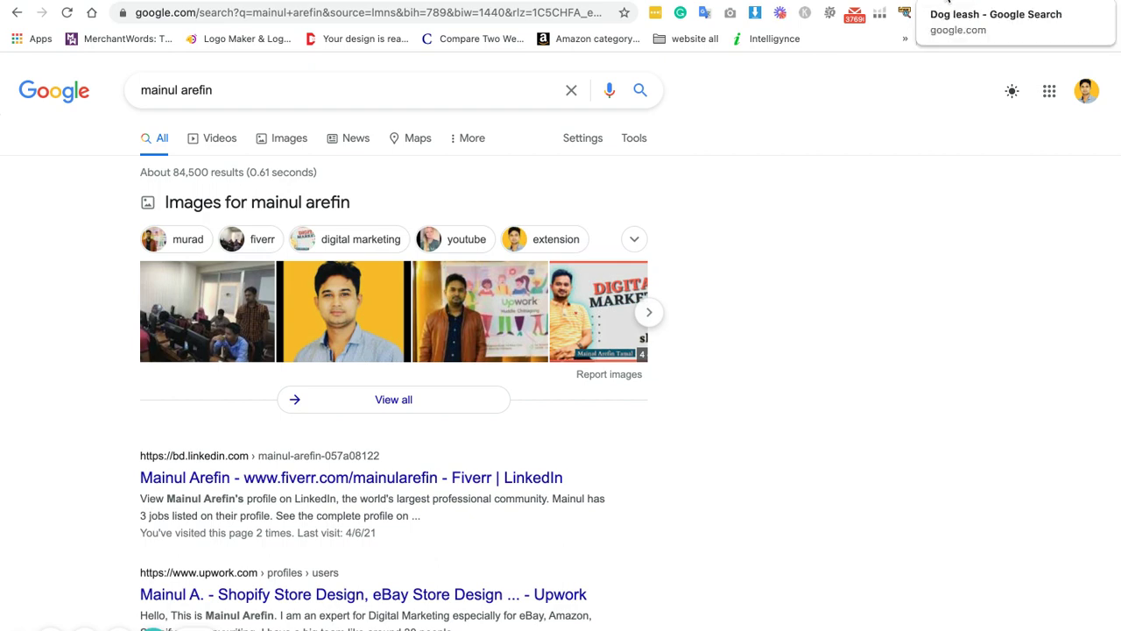
Open the Buddy System hands-free dog leash Amazon page from the 'Dog leash' image results
{"action": "left_click", "coordinate": [947, 3]}
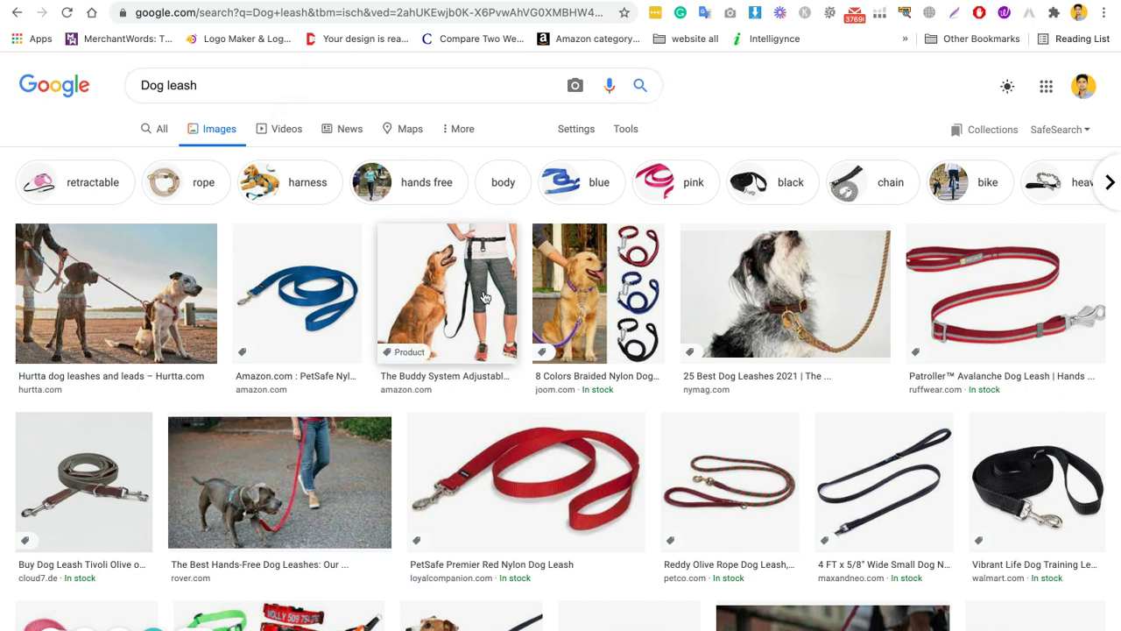
{"action": "left_click", "coordinate": [455, 277]}
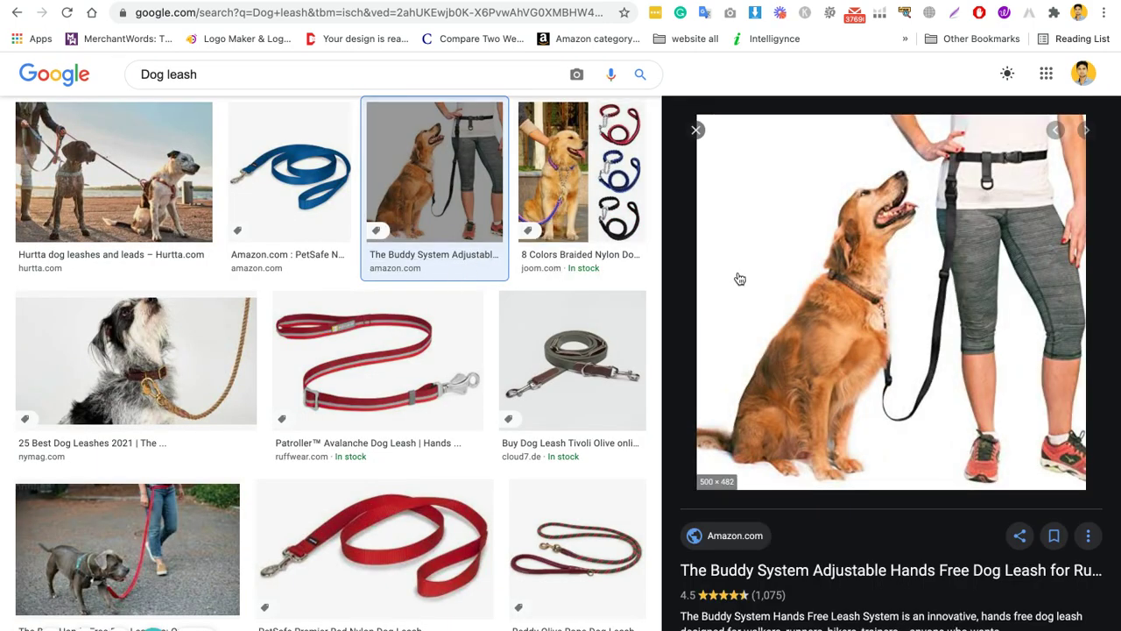
{"action": "left_click", "coordinate": [795, 576]}
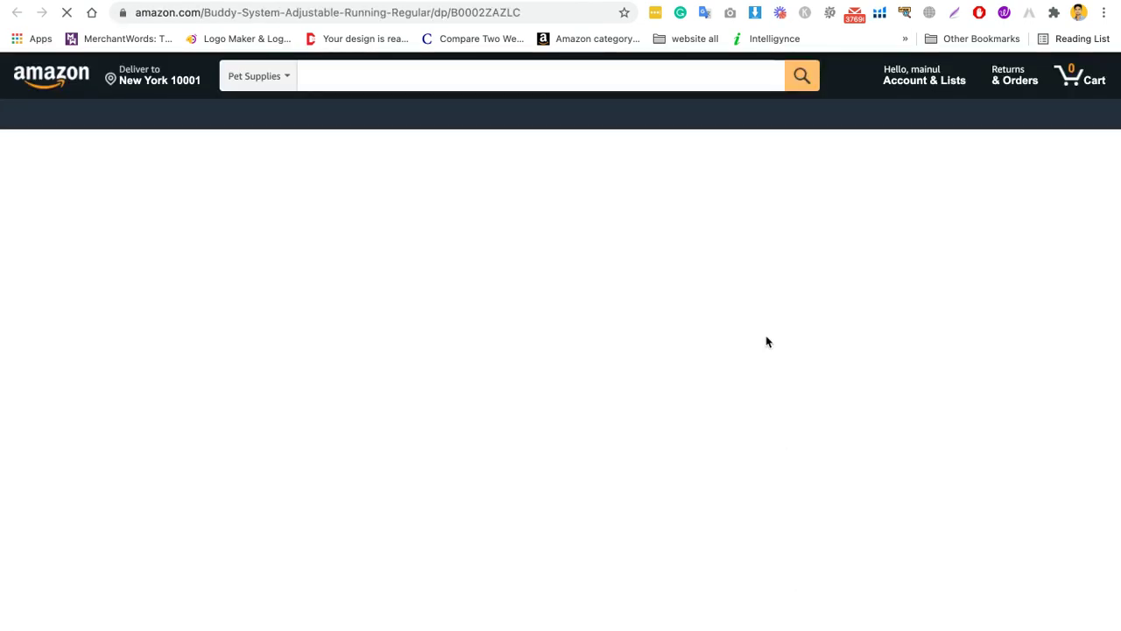
Review the Buddy System hands-free leash listing ($24.99, 1,092 ratings, $2.00 coupon), then return to Canva
{"action": "scroll", "coordinate": [613, 364], "scroll_direction": "down", "scroll_amount": 1}
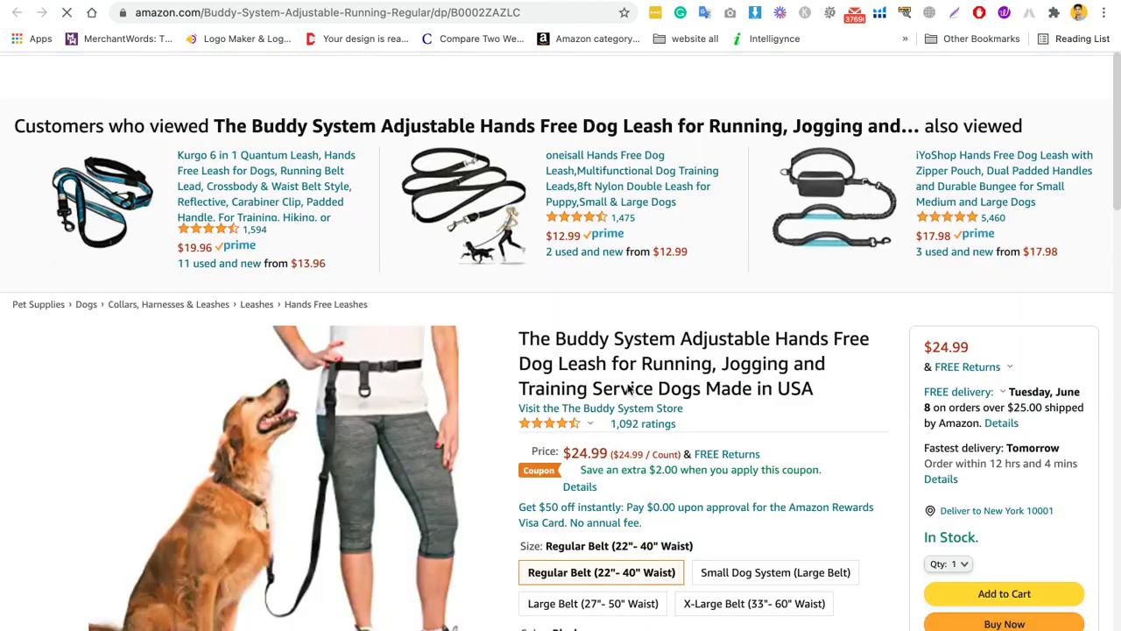
{"action": "scroll", "coordinate": [499, 359], "scroll_direction": "down", "scroll_amount": 1}
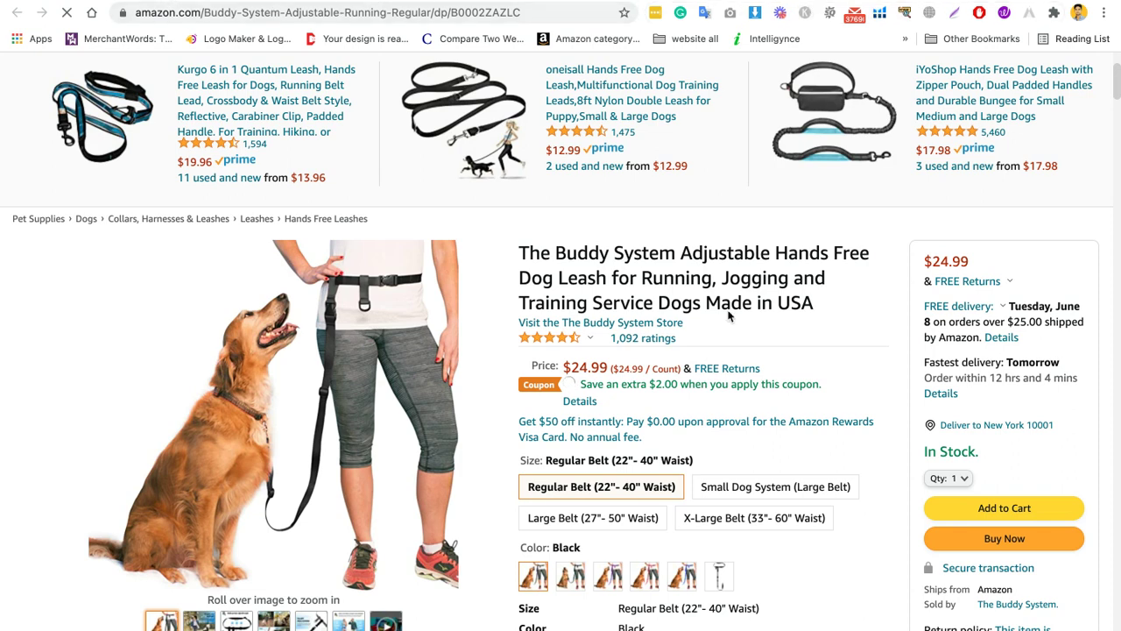
{"action": "key", "text": "ctrl+Tab"}
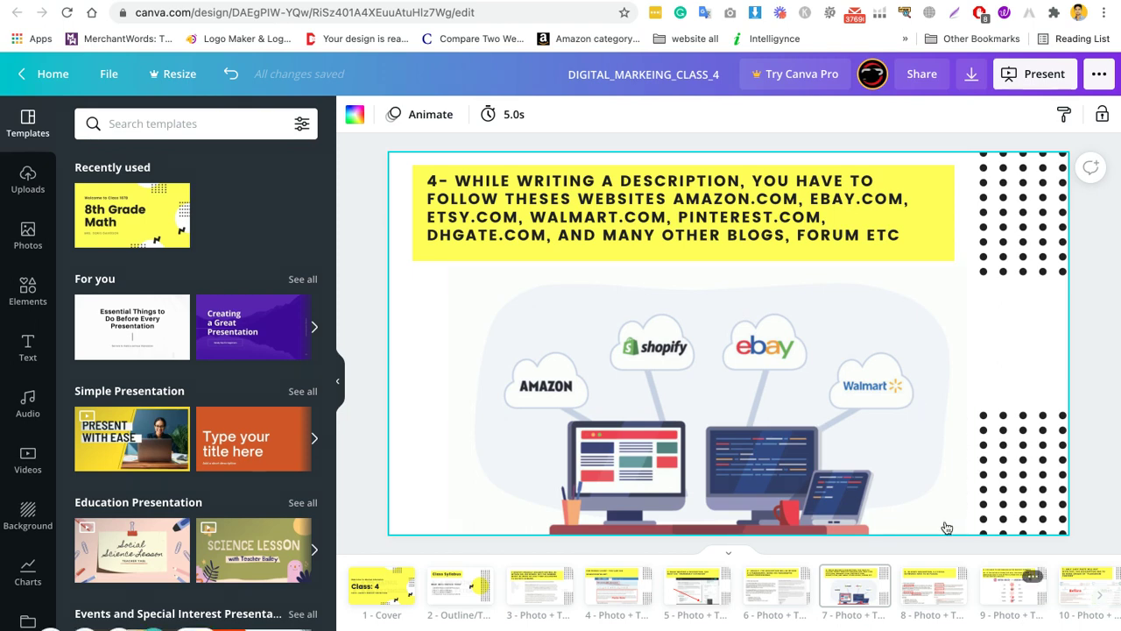
Present slide 7 on reference websites for descriptions full screen, then exit to the Google tab
{"action": "key", "text": "ctrl+super+f"}
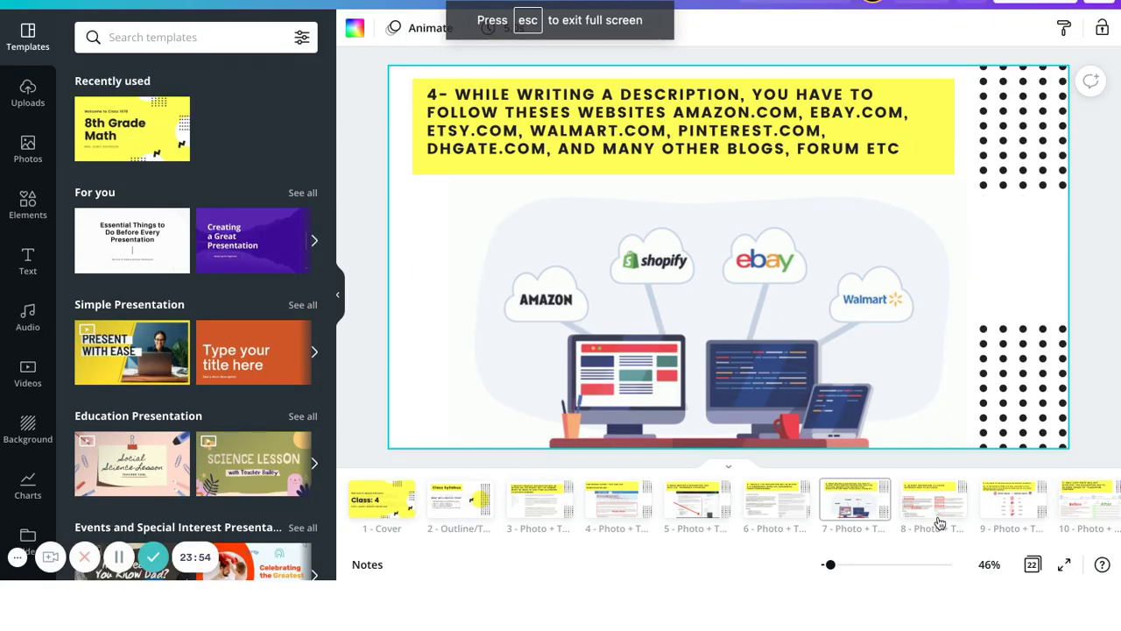
{"action": "key", "text": "ctrl+alt+p"}
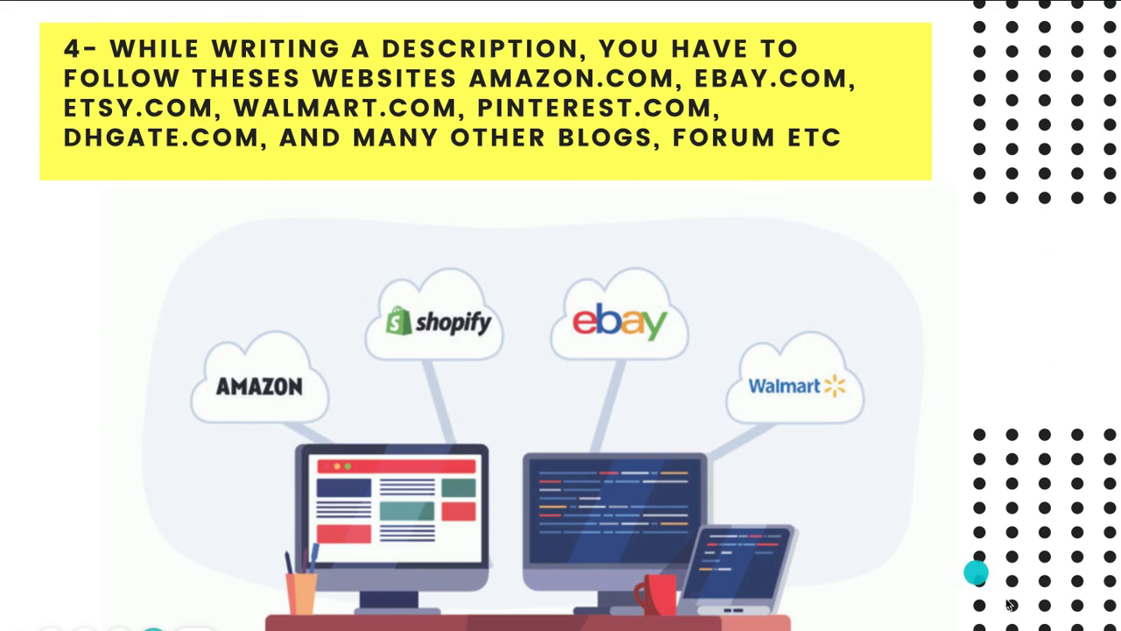
{"action": "key", "text": "Escape"}
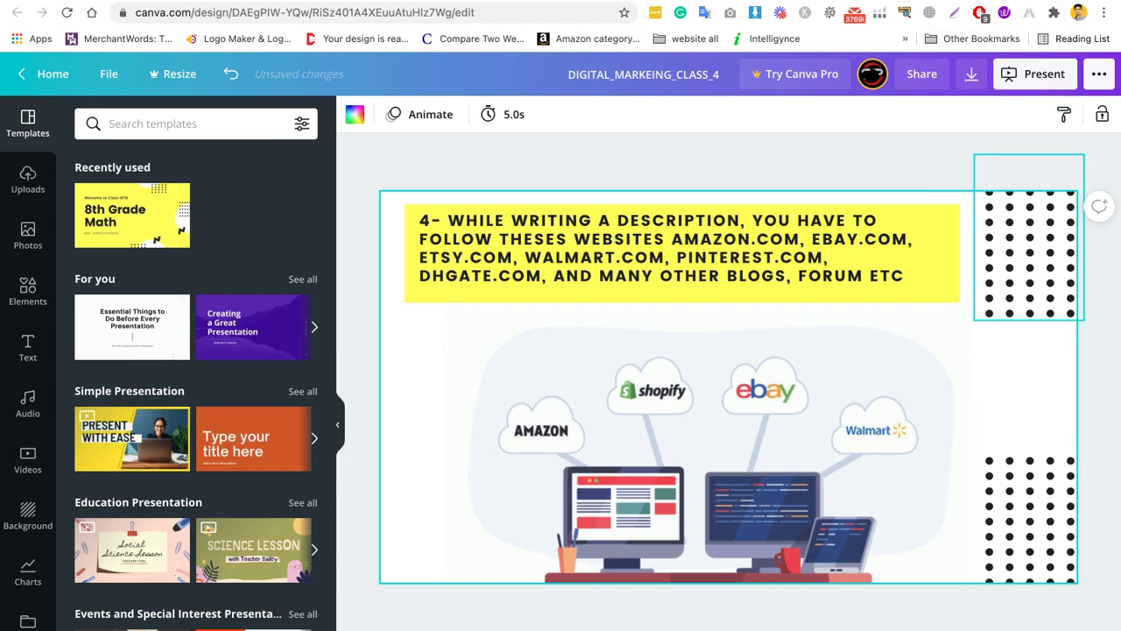
{"action": "key", "text": "ctrl+Tab"}
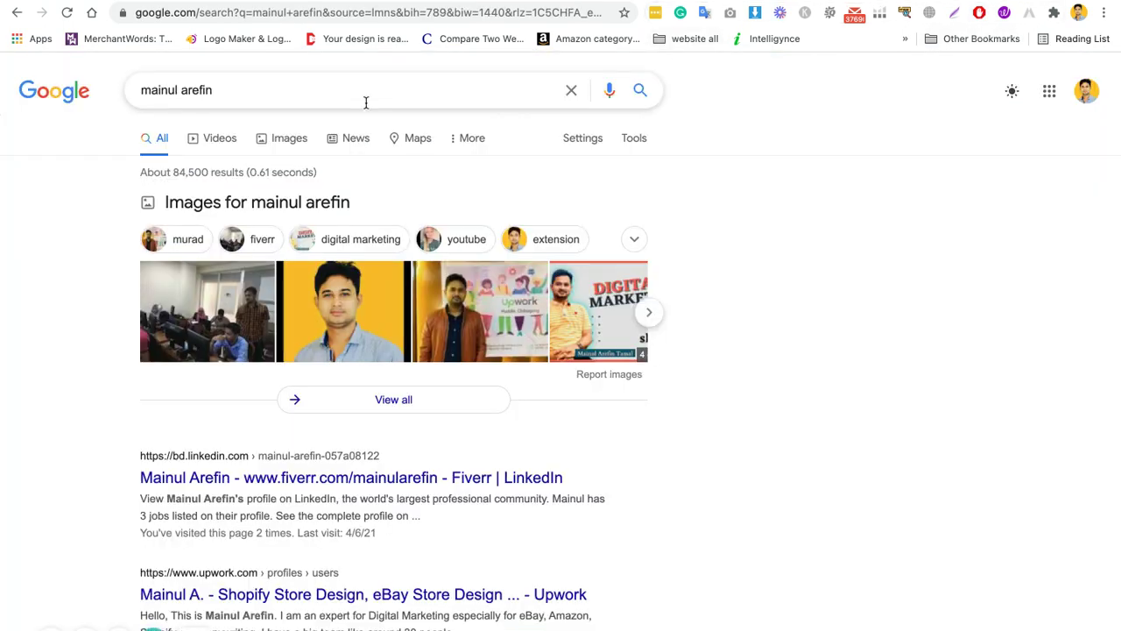
Search Google for 'dog collars blog' and scroll through the blog article results
{"action": "left_click_drag", "start_coordinate": [303, 98], "coordinate": [108, 86]}
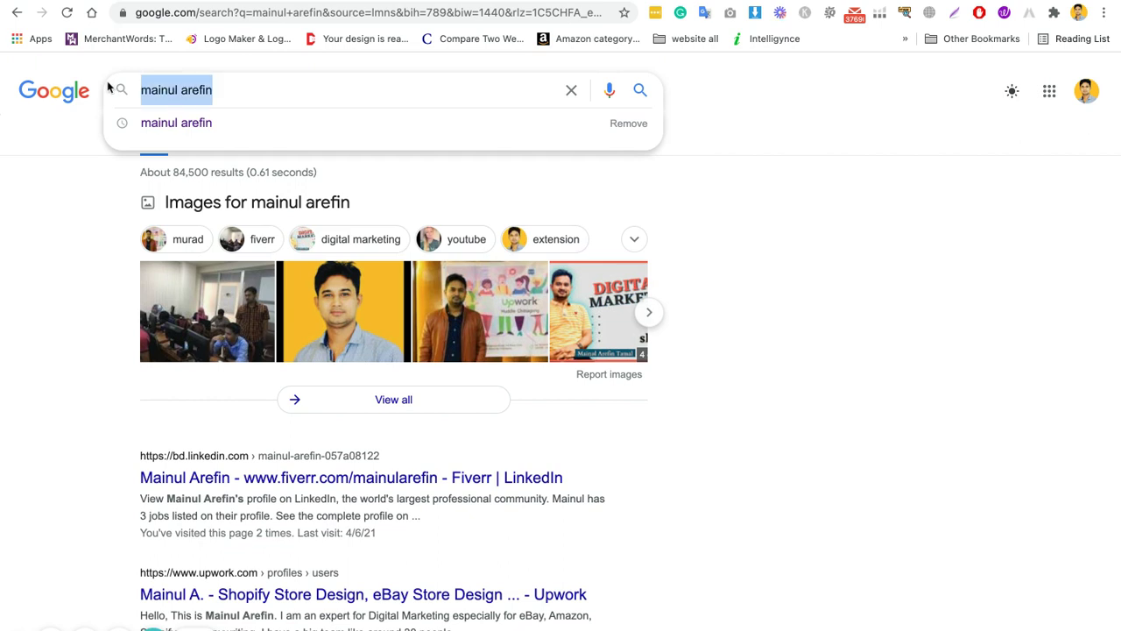
{"action": "type", "text": "g"}
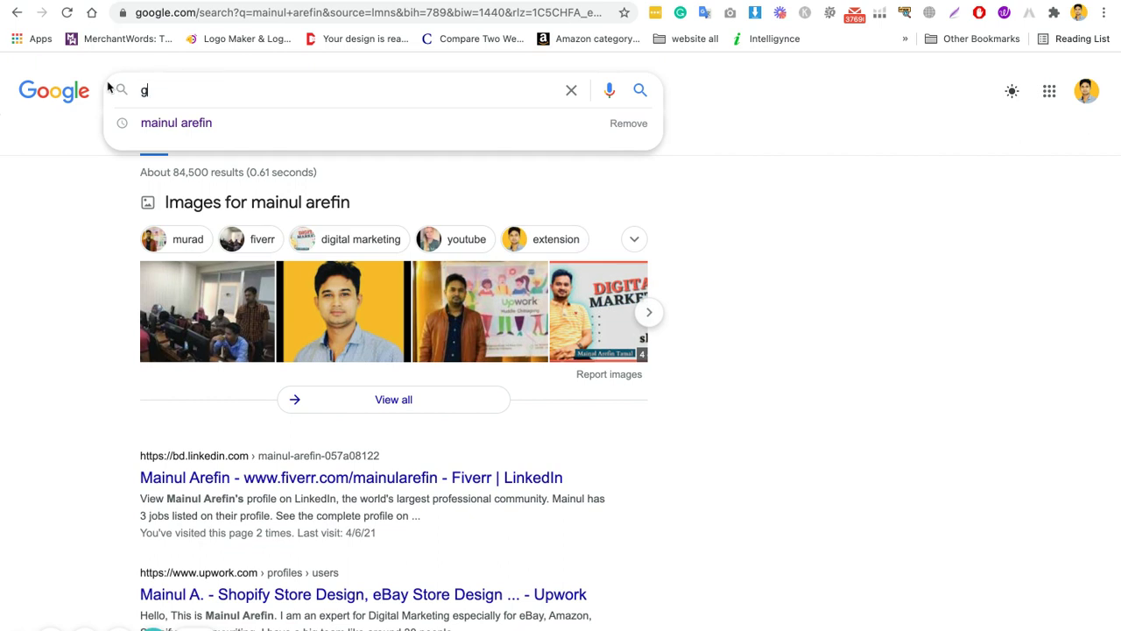
{"action": "key", "text": "BackSpace"}
{"action": "type", "text": "dog "}
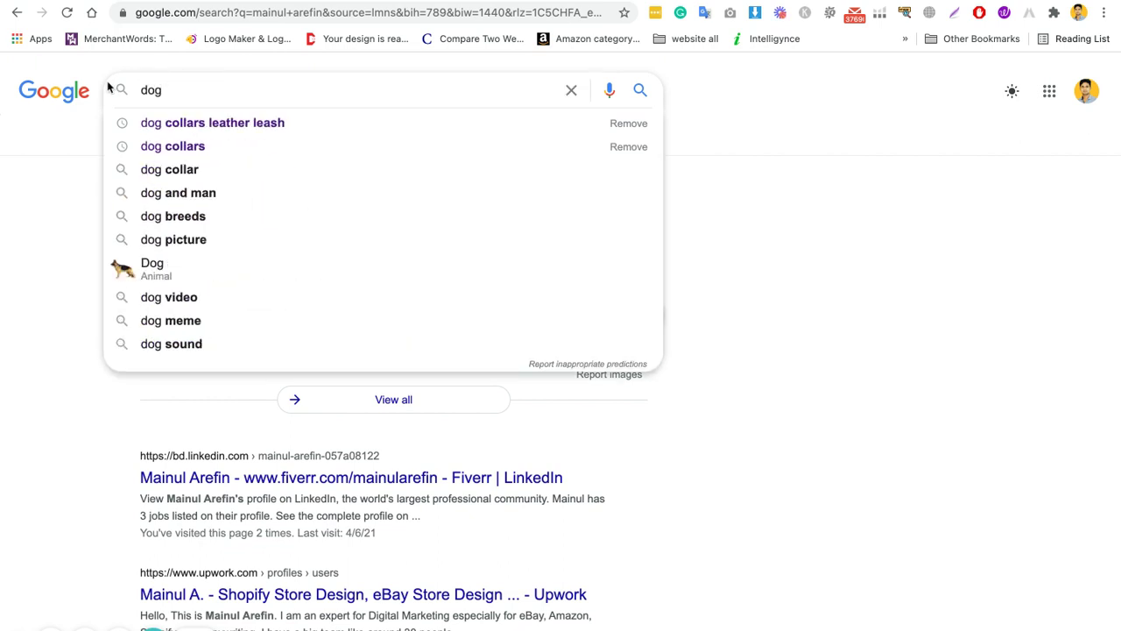
{"action": "type", "text": "collars "}
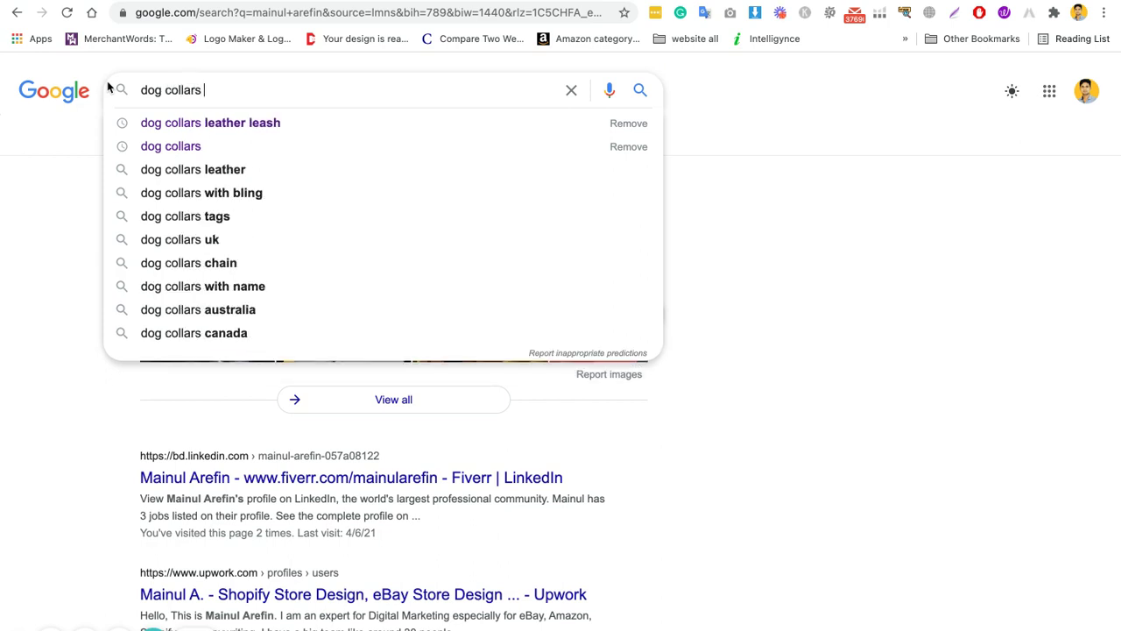
{"action": "type", "text": "blog"}
{"action": "key", "text": "Escape"}
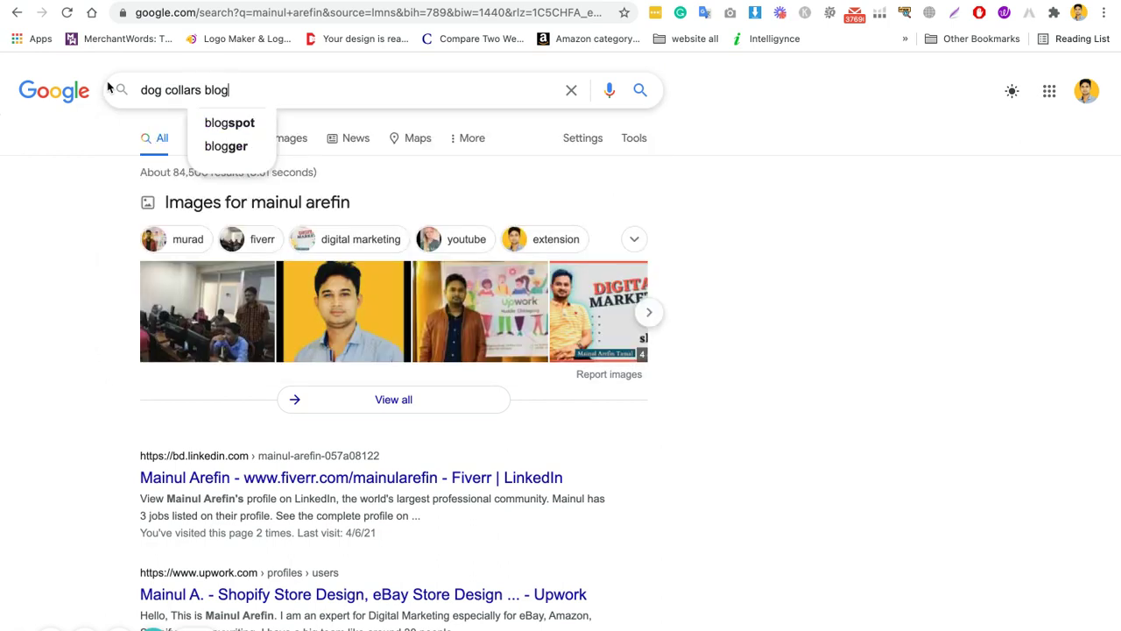
{"action": "key", "text": "Return"}
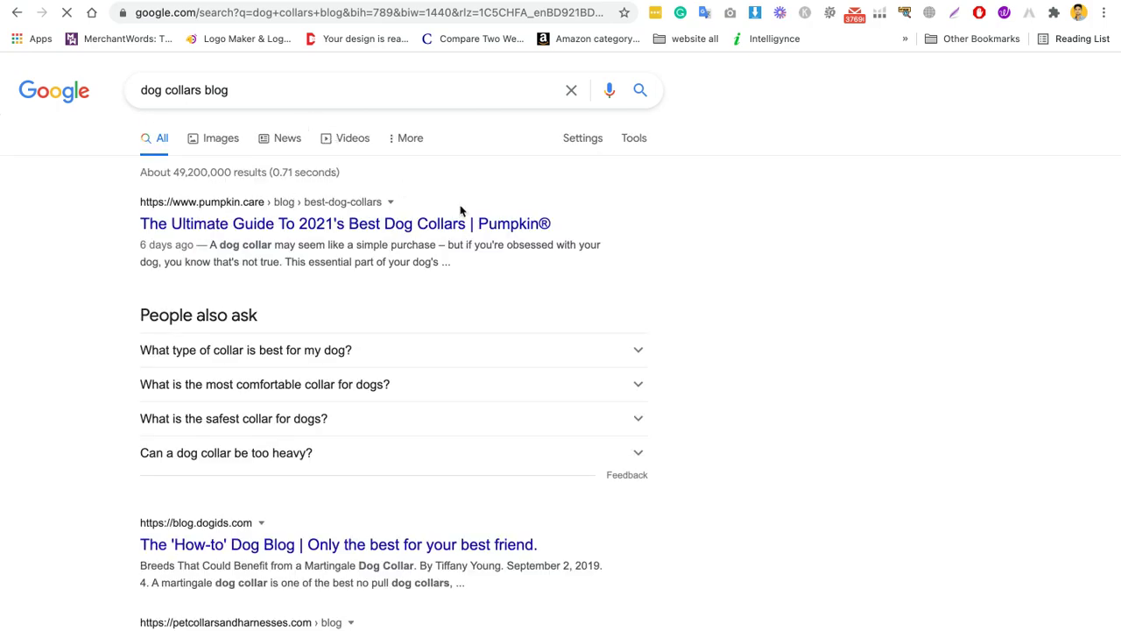
{"action": "scroll", "coordinate": [440, 198], "scroll_direction": "down", "scroll_amount": 1}
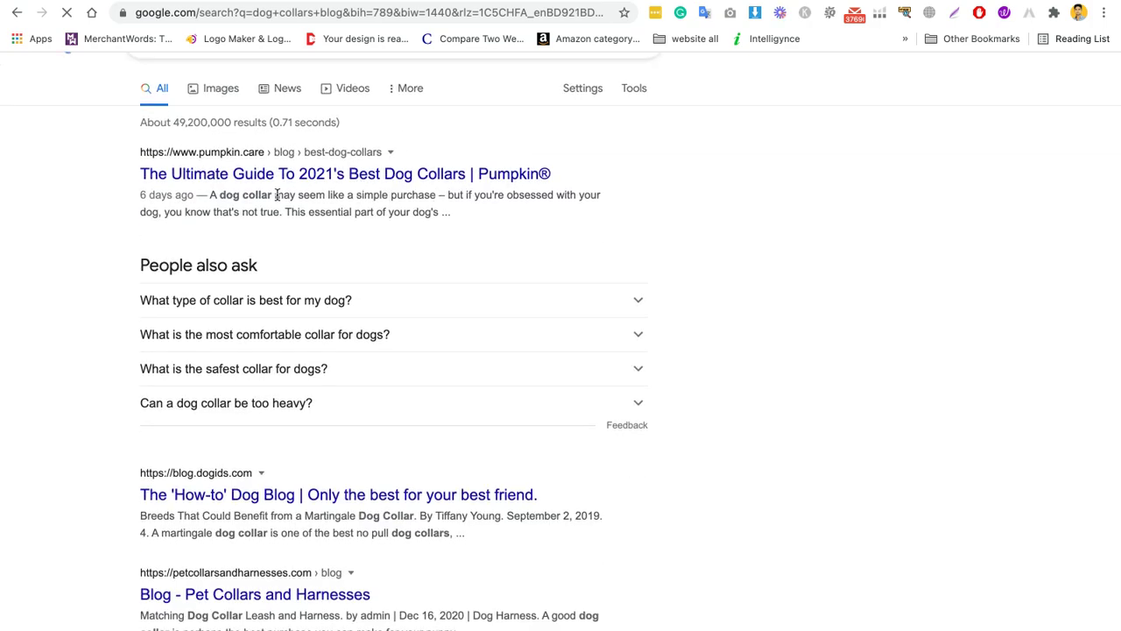
{"action": "scroll", "coordinate": [250, 254], "scroll_direction": "down", "scroll_amount": 3}
{"action": "scroll", "coordinate": [210, 412], "scroll_direction": "down", "scroll_amount": 3}
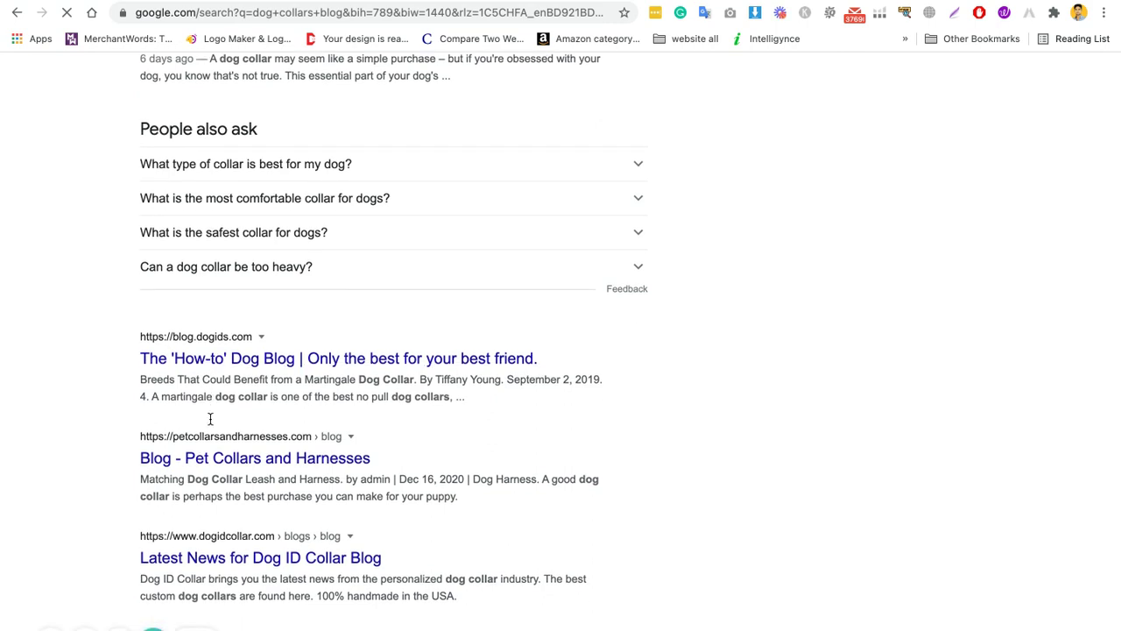
{"action": "scroll", "coordinate": [210, 420], "scroll_direction": "down", "scroll_amount": 2}
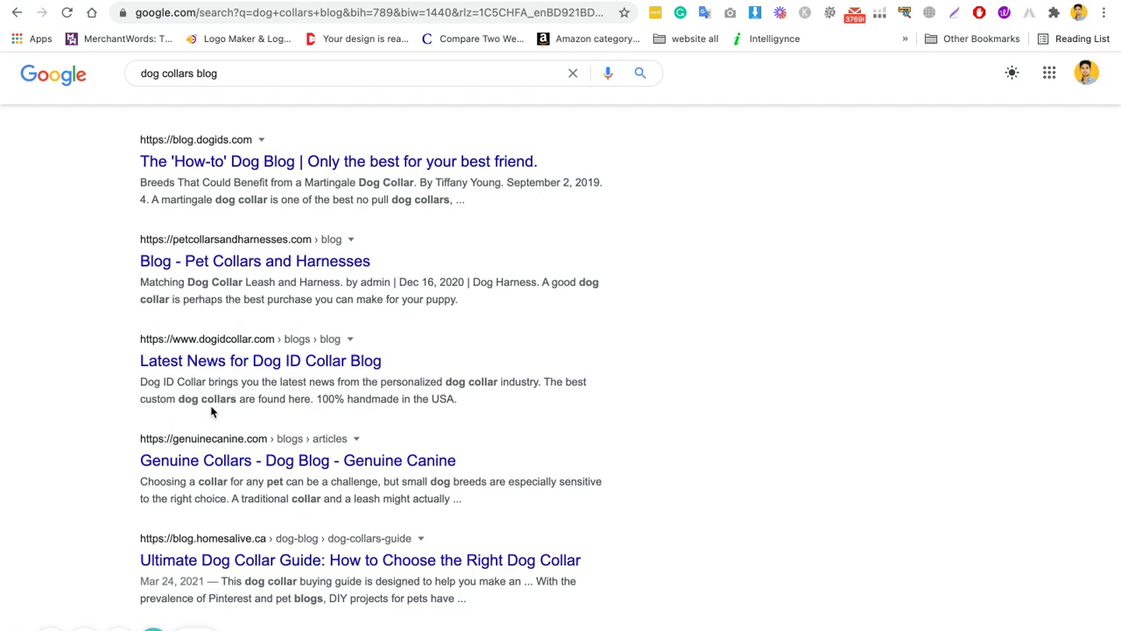
Change the Google query to 'dog collars forum', then go back to the Canva lesson slides
{"action": "scroll", "coordinate": [211, 411], "scroll_direction": "up", "scroll_amount": 5}
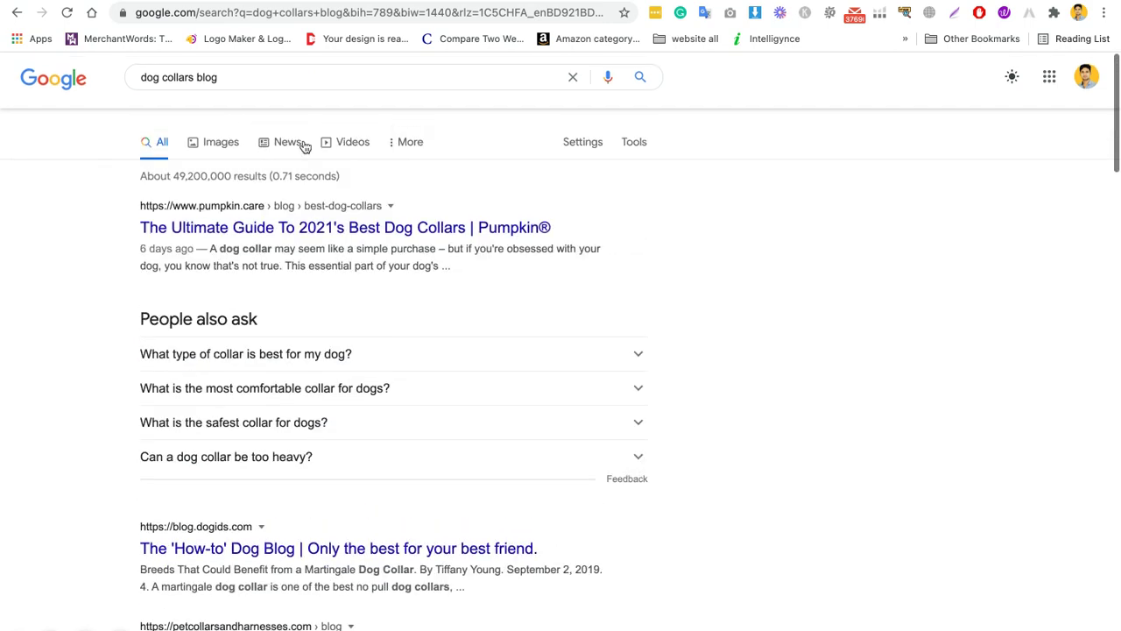
{"action": "left_click", "coordinate": [274, 90]}
{"action": "key", "text": "BackSpace"}
{"action": "key", "text": "BackSpace"}
{"action": "key", "text": "BackSpace"}
{"action": "key", "text": "BackSpace"}
{"action": "type", "text": "forum"}
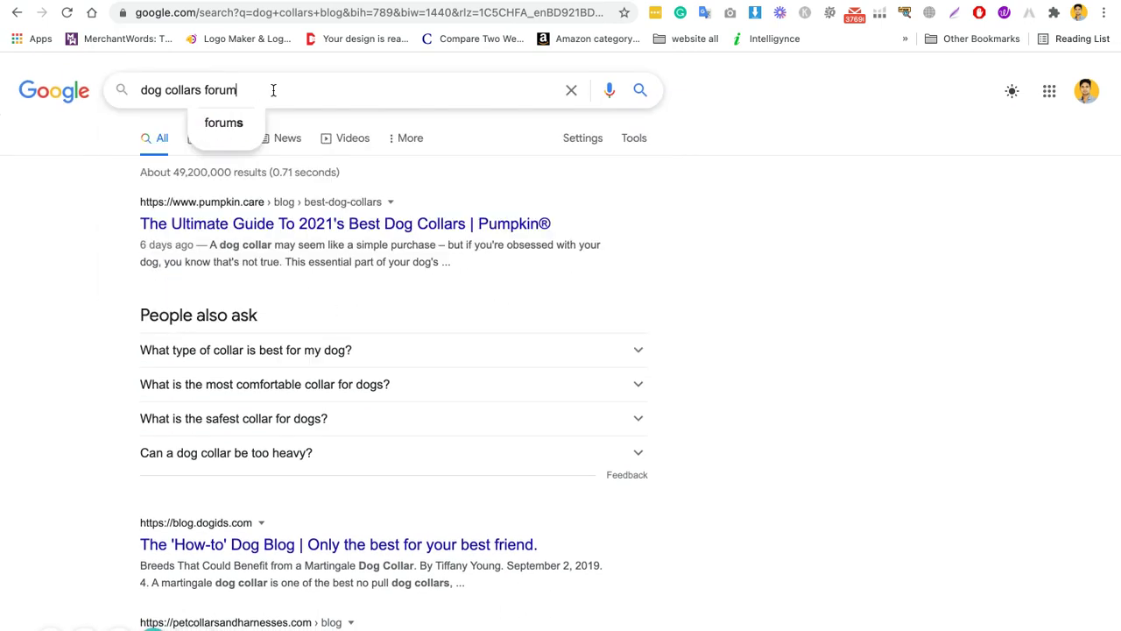
{"action": "mouse_move", "coordinate": [200, 90]}
{"action": "left_mouse_down"}
{"action": "mouse_move", "coordinate": [143, 90]}
{"action": "mouse_move", "coordinate": [200, 88]}
{"action": "left_mouse_up"}
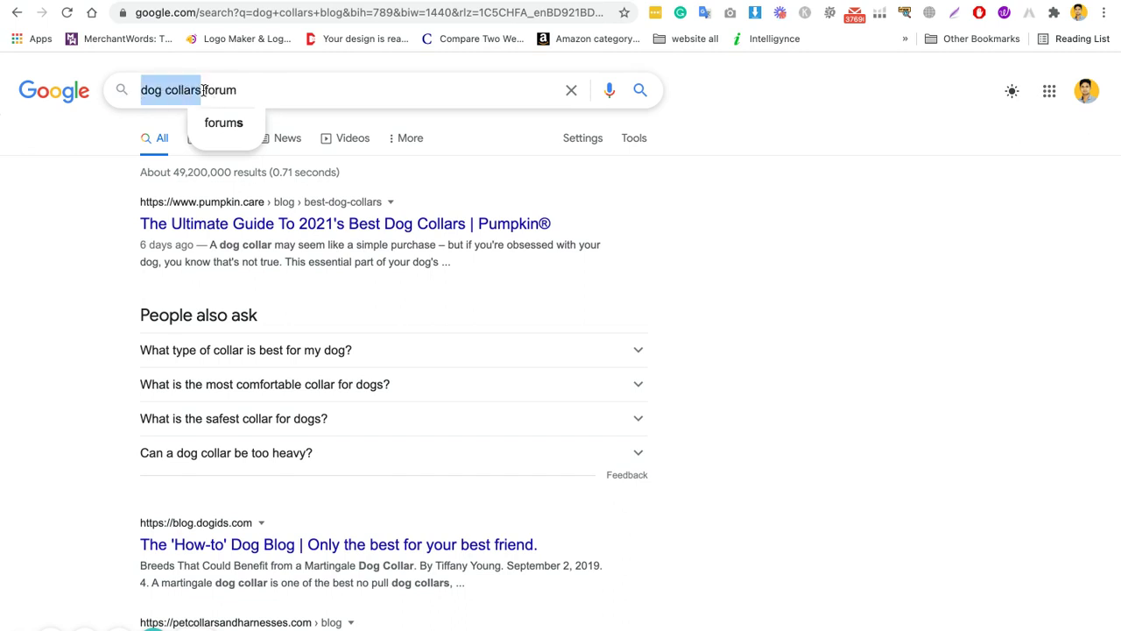
{"action": "left_click", "coordinate": [238, 90]}
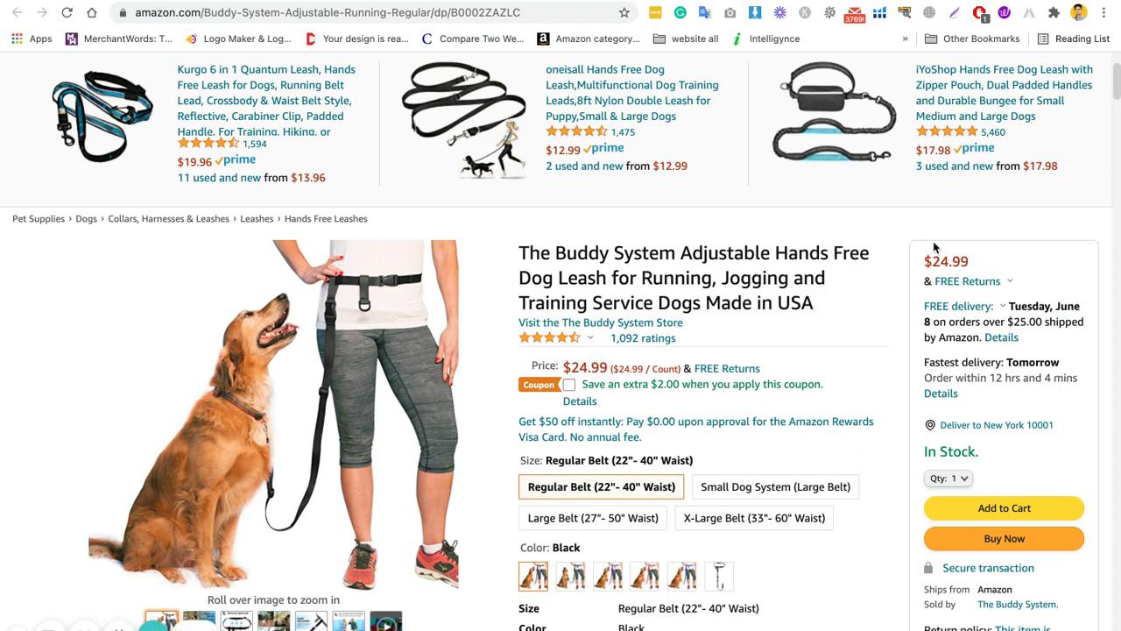
{"action": "left_click", "coordinate": [162, 2]}
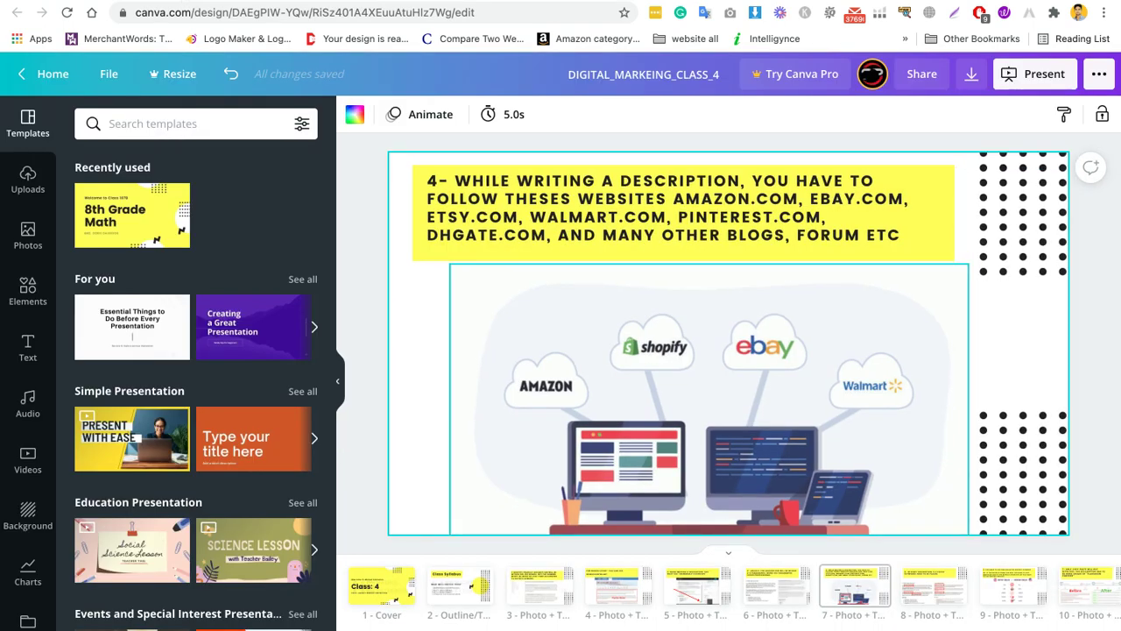
Present the Canva deck full screen and advance to slide 5 on 2-3 focus keywords
{"action": "left_click", "coordinate": [1063, 627]}
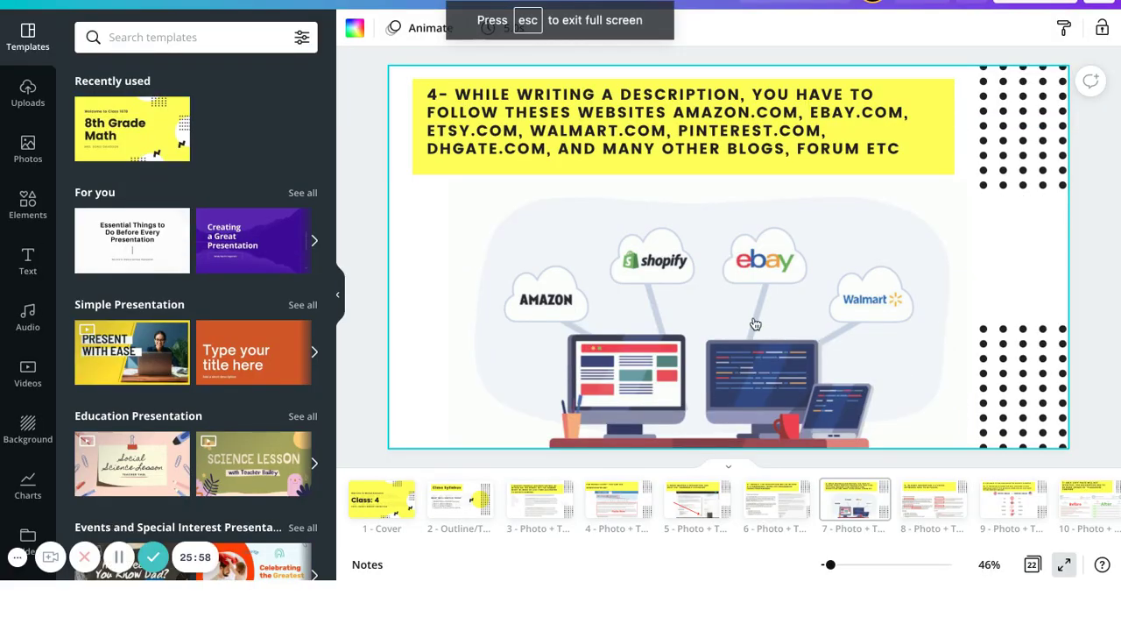
{"action": "left_click", "coordinate": [753, 316]}
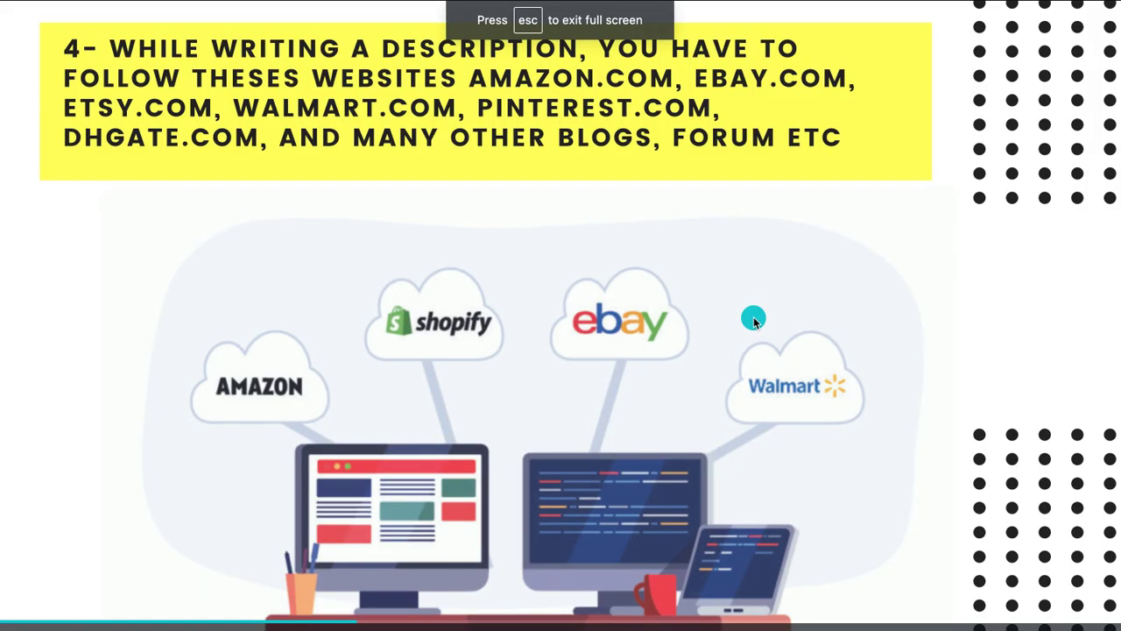
{"action": "left_click", "coordinate": [754, 319]}
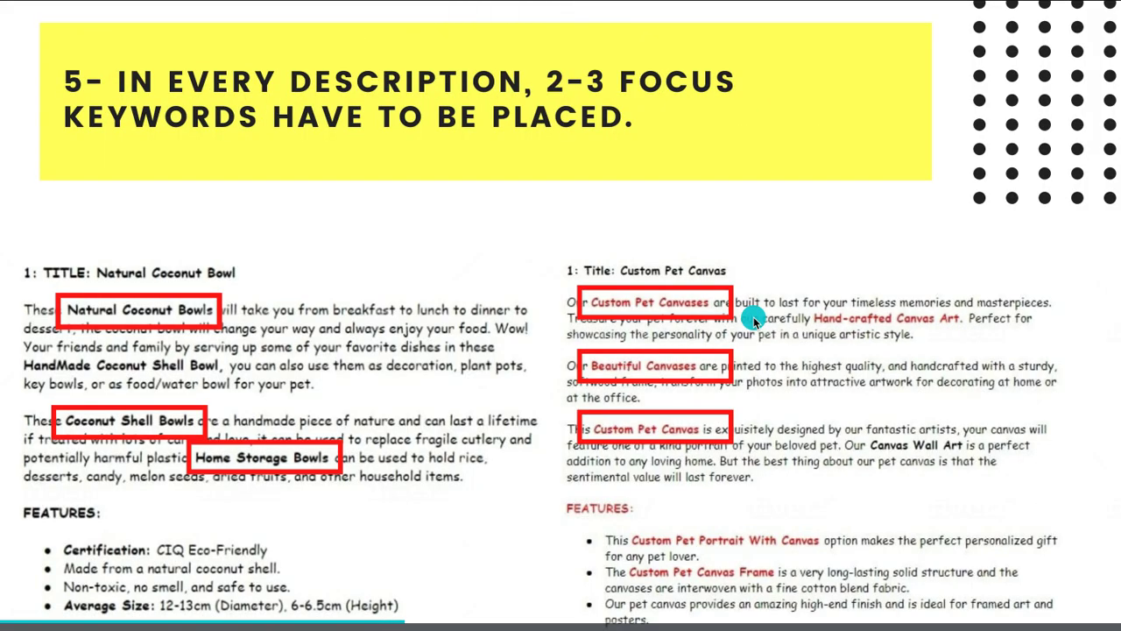